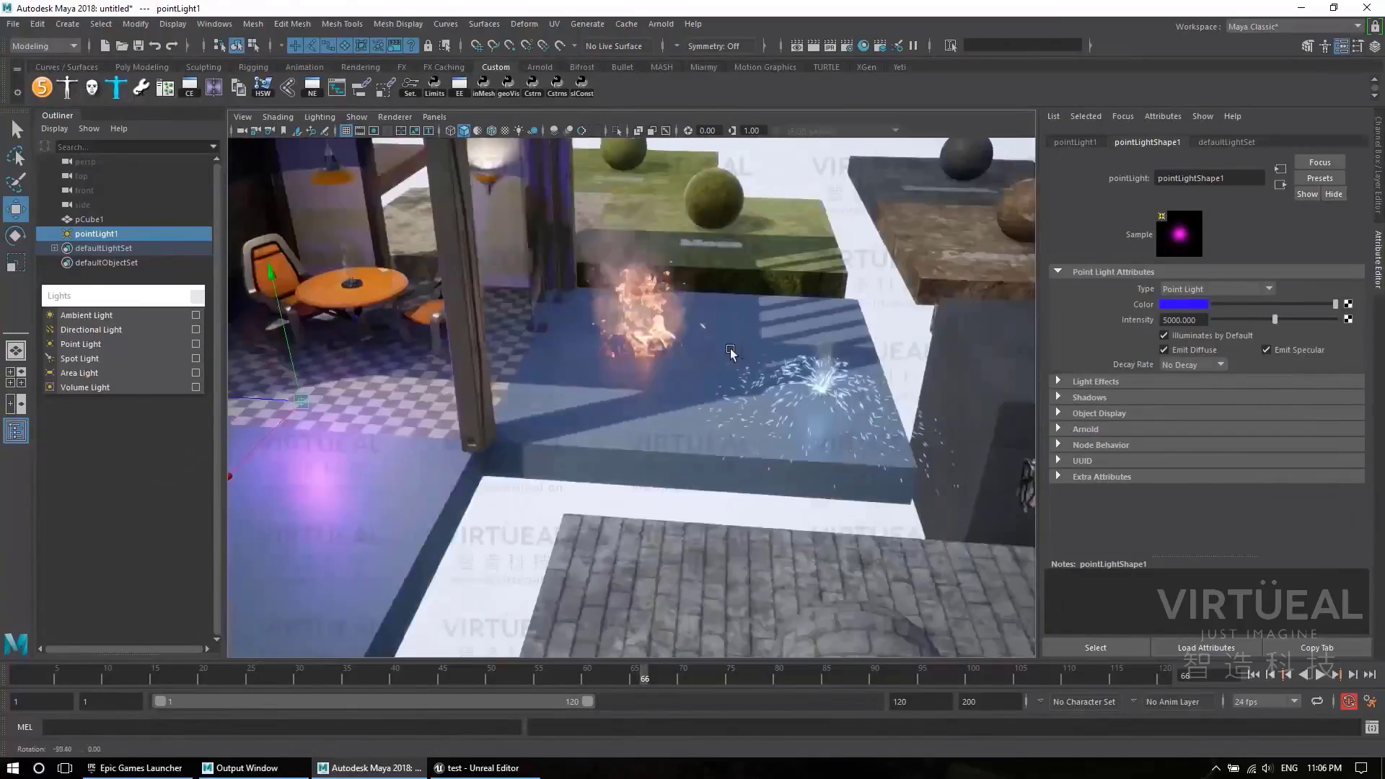
# - Delete the point light from the scene and create a spot light in its place
pyautogui.keyDown('alt'); pyautogui.moveTo(730, 348); pyautogui.dragTo(586, 384); pyautogui.keyUp('alt')
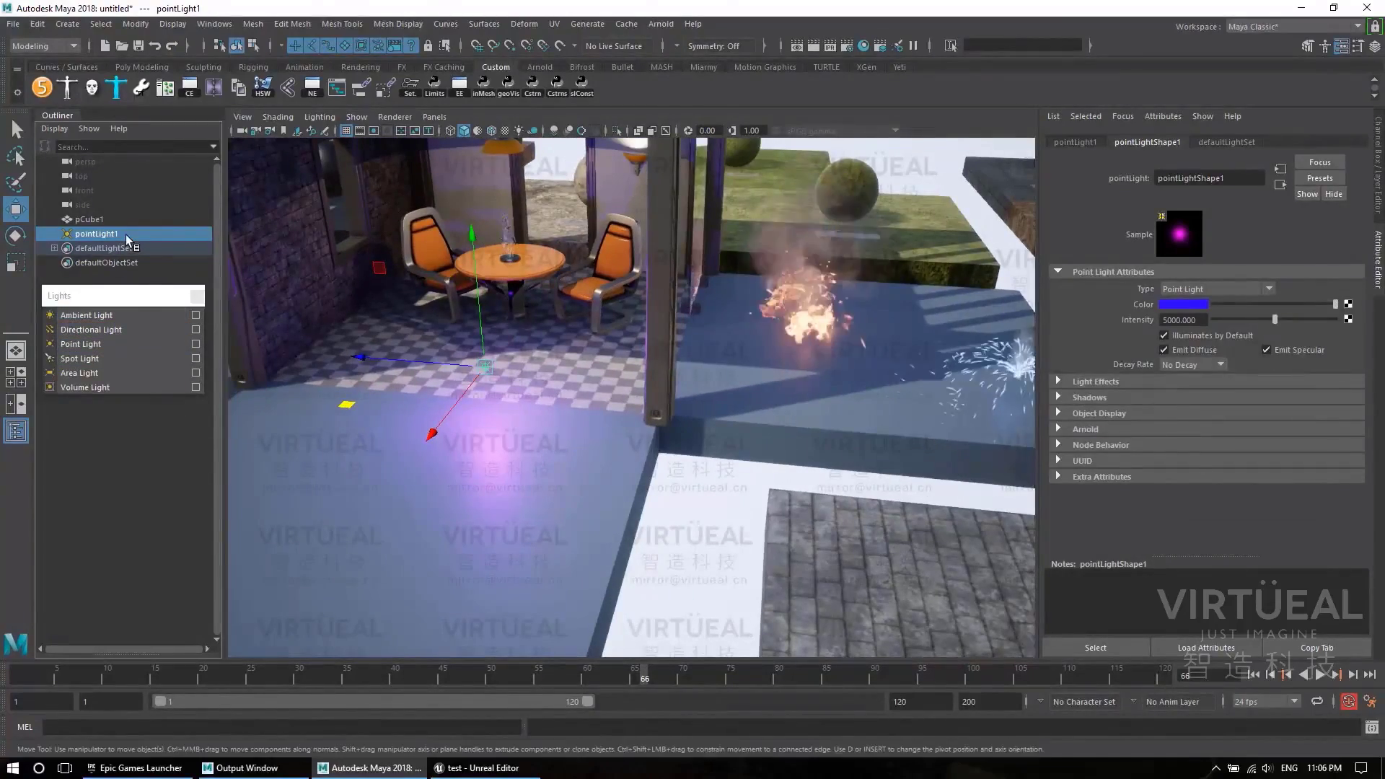
pyautogui.press('Delete')
pyautogui.click(99, 361)
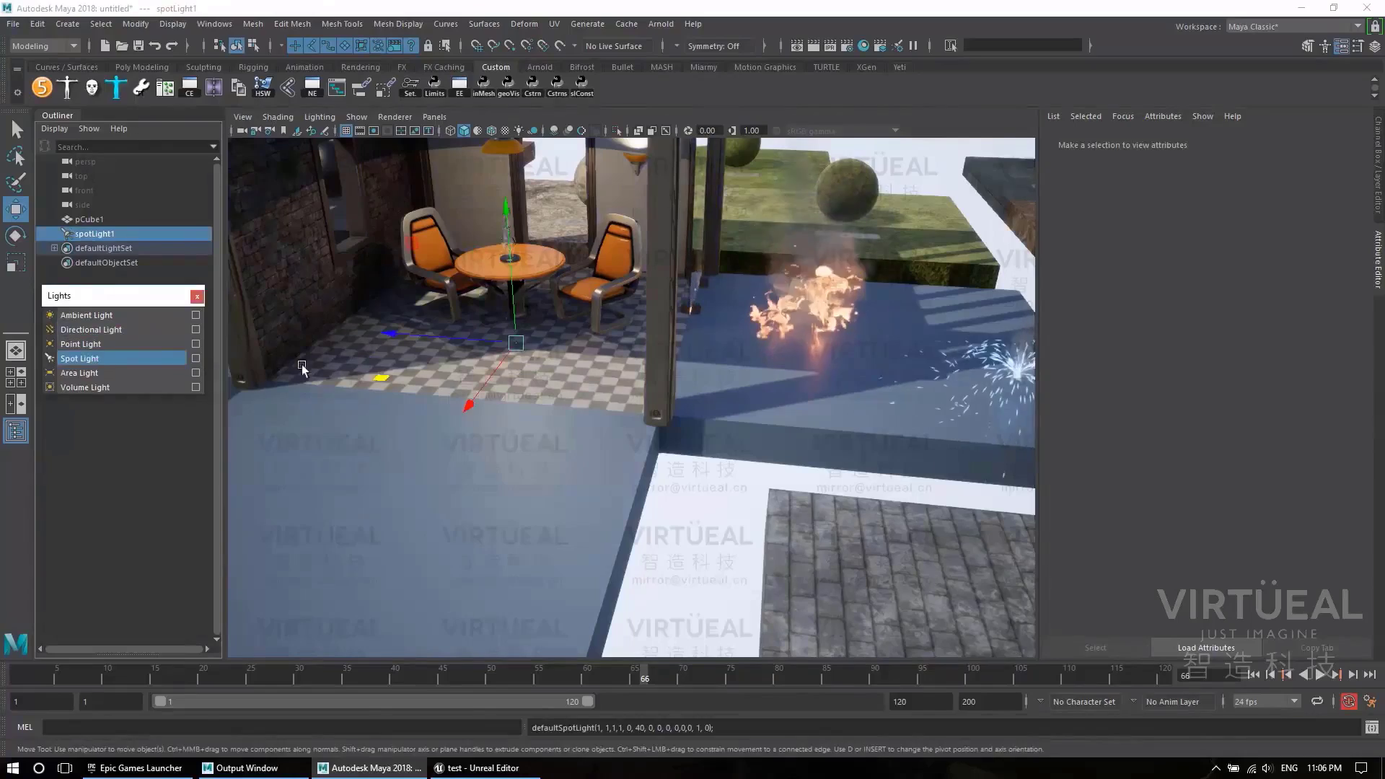
# - Scale up the new spot light over the checkered floor
pyautogui.keyDown('alt'); pyautogui.moveTo(729, 404); pyautogui.dragTo(764, 393); pyautogui.keyUp('alt')
pyautogui.press('r')
pyautogui.moveTo(484, 360); pyautogui.dragTo(769, 392)
pyautogui.keyDown('alt'); pyautogui.moveTo(769, 393); pyautogui.dragTo(548, 438, button='middle'); pyautogui.keyUp('alt')
pyautogui.keyDown('alt'); pyautogui.moveTo(793, 324); pyautogui.dragTo(701, 350); pyautogui.keyUp('alt')
pyautogui.press('w')
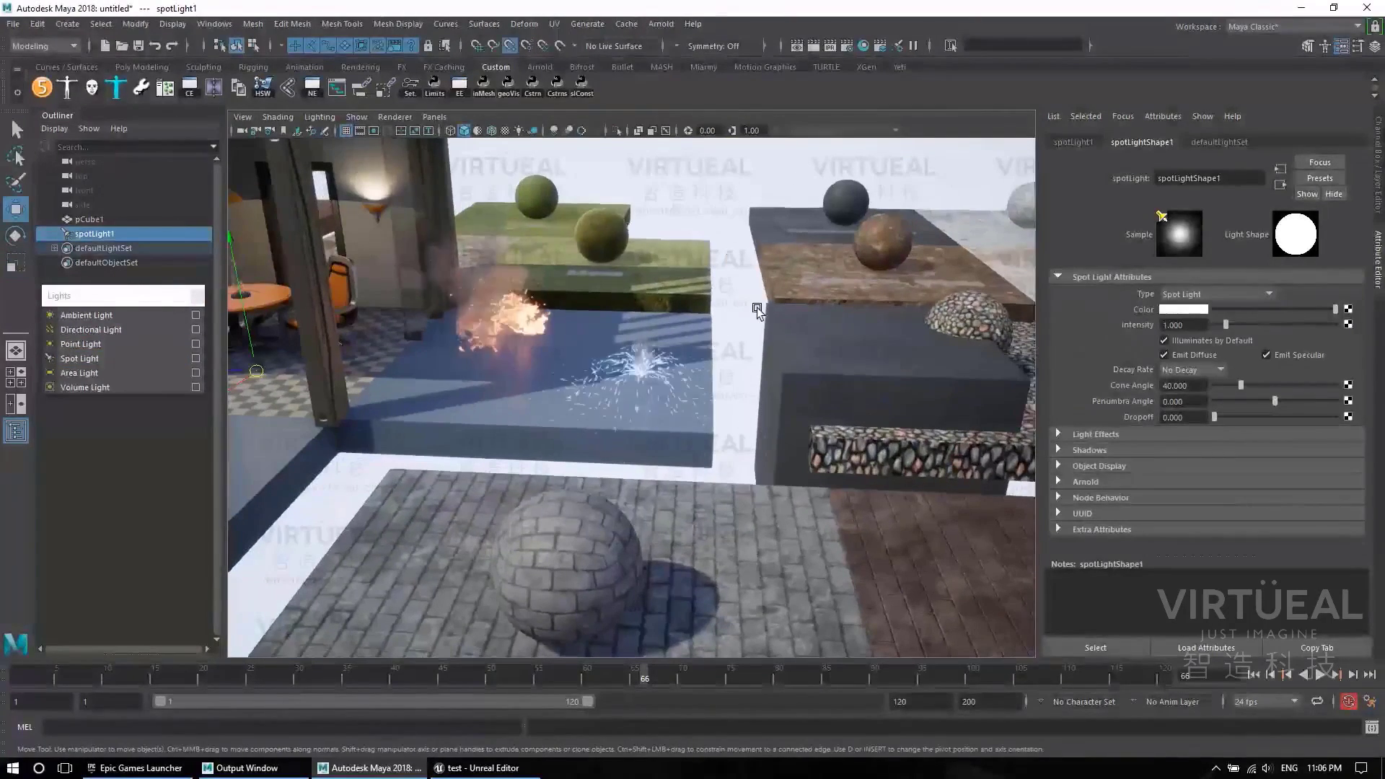
# - Rotate the spot light on the checkered floor to aim it in a different direction
pyautogui.moveTo(754, 309); pyautogui.dragTo(770, 309, button='middle')
pyautogui.keyDown('alt'); pyautogui.moveTo(770, 309); pyautogui.dragTo(548, 306); pyautogui.keyUp('alt')
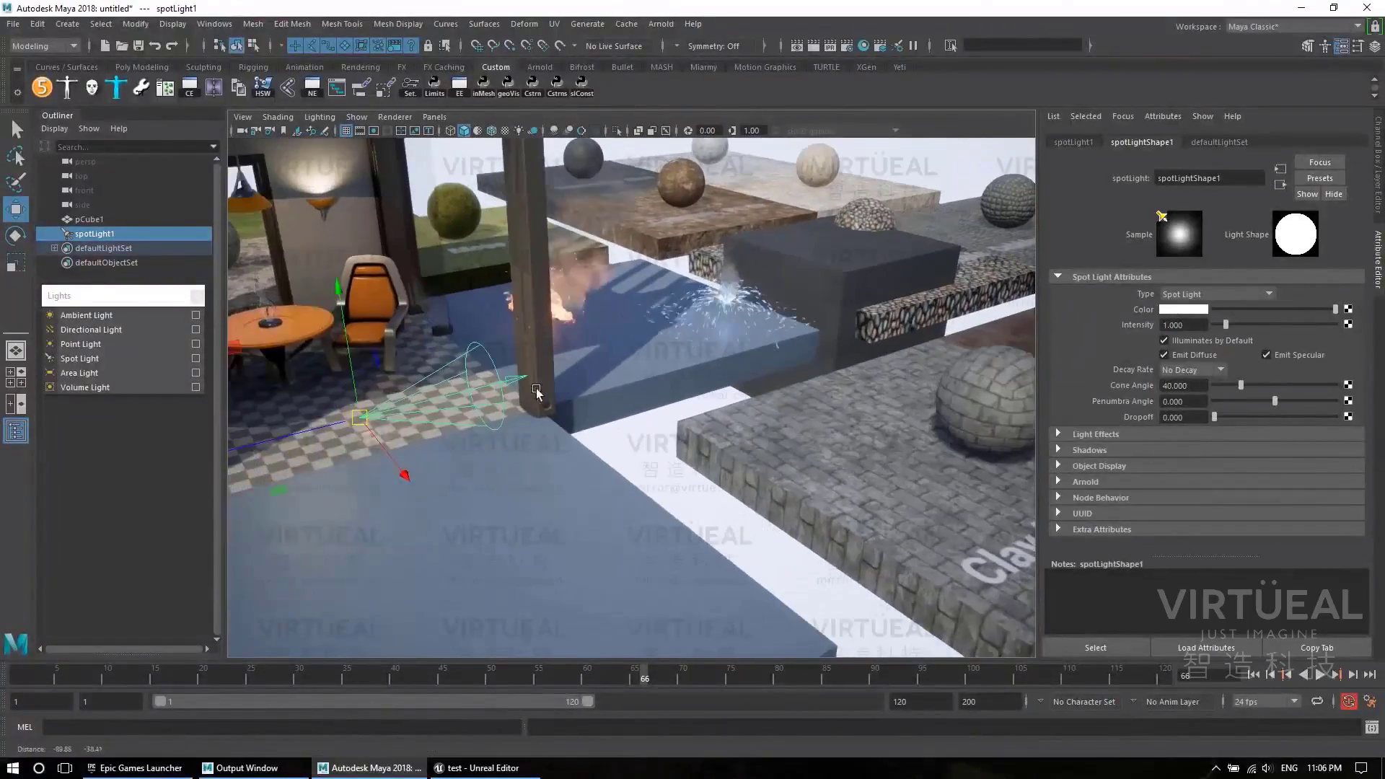
pyautogui.press('e')
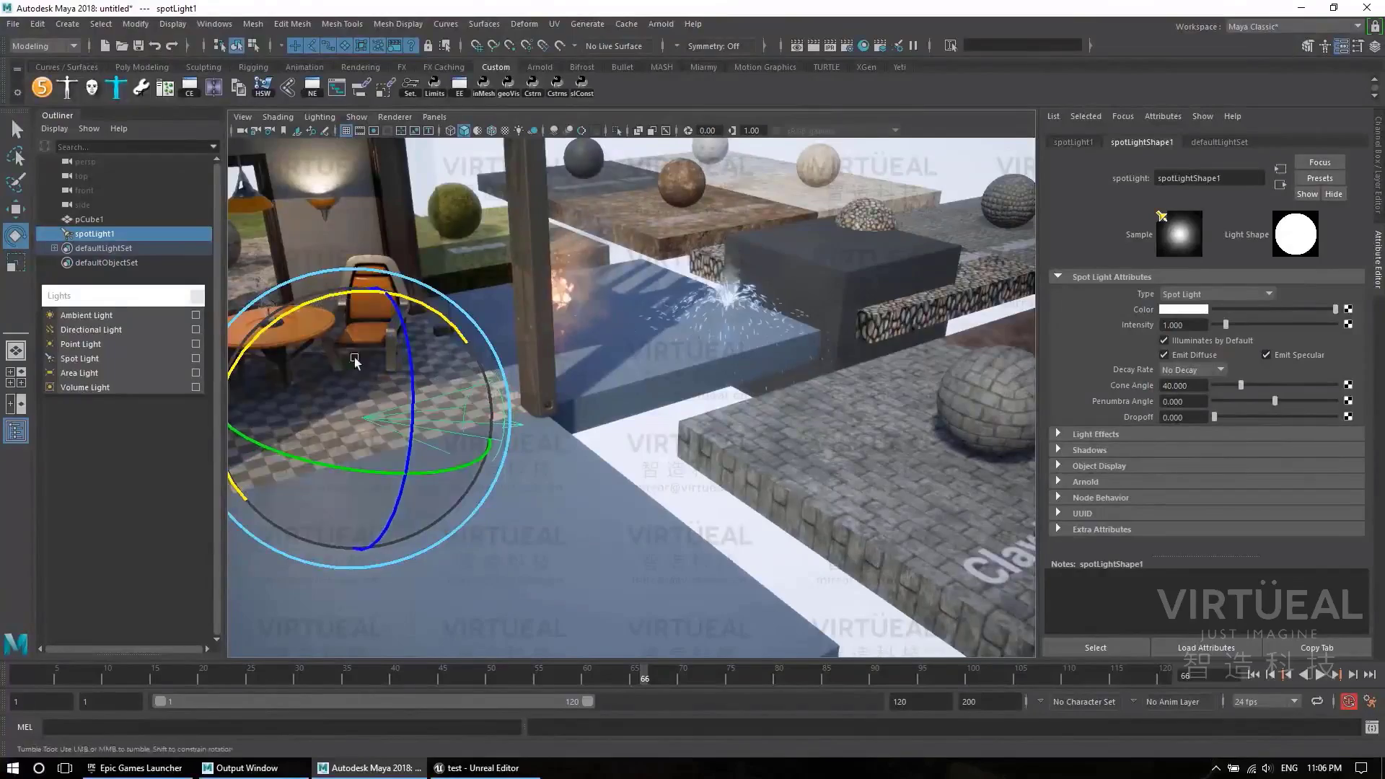
pyautogui.keyDown('alt'); pyautogui.moveTo(345, 307); pyautogui.dragTo(486, 486); pyautogui.keyUp('alt')
pyautogui.moveTo(398, 408); pyautogui.dragTo(433, 393)
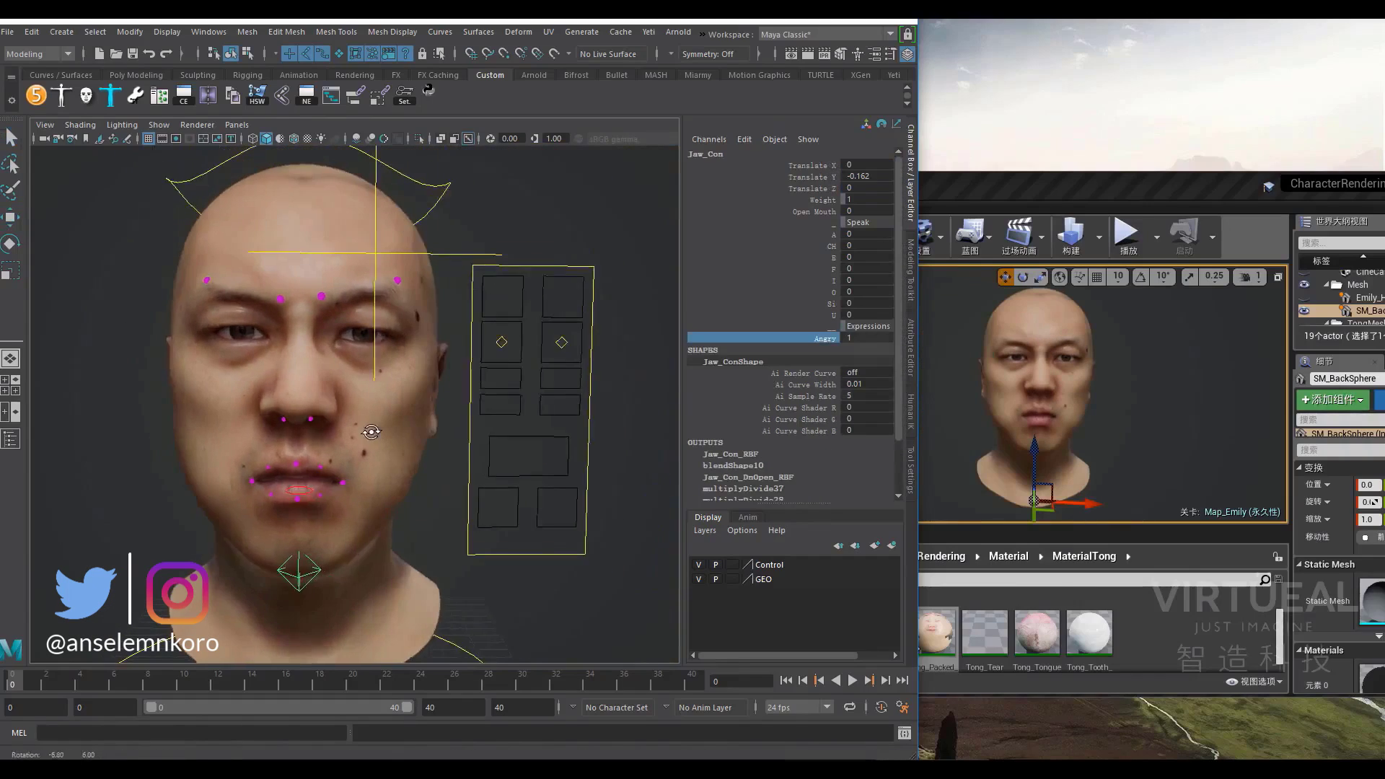
# - Select the face rig's jaw control, adjust it through its Translate values, and pick a lip control for moving
pyautogui.keyDown('alt'); pyautogui.moveTo(370, 431); pyautogui.dragTo(303, 440); pyautogui.keyUp('alt')
pyautogui.click(296, 469)
pyautogui.click(424, 495)
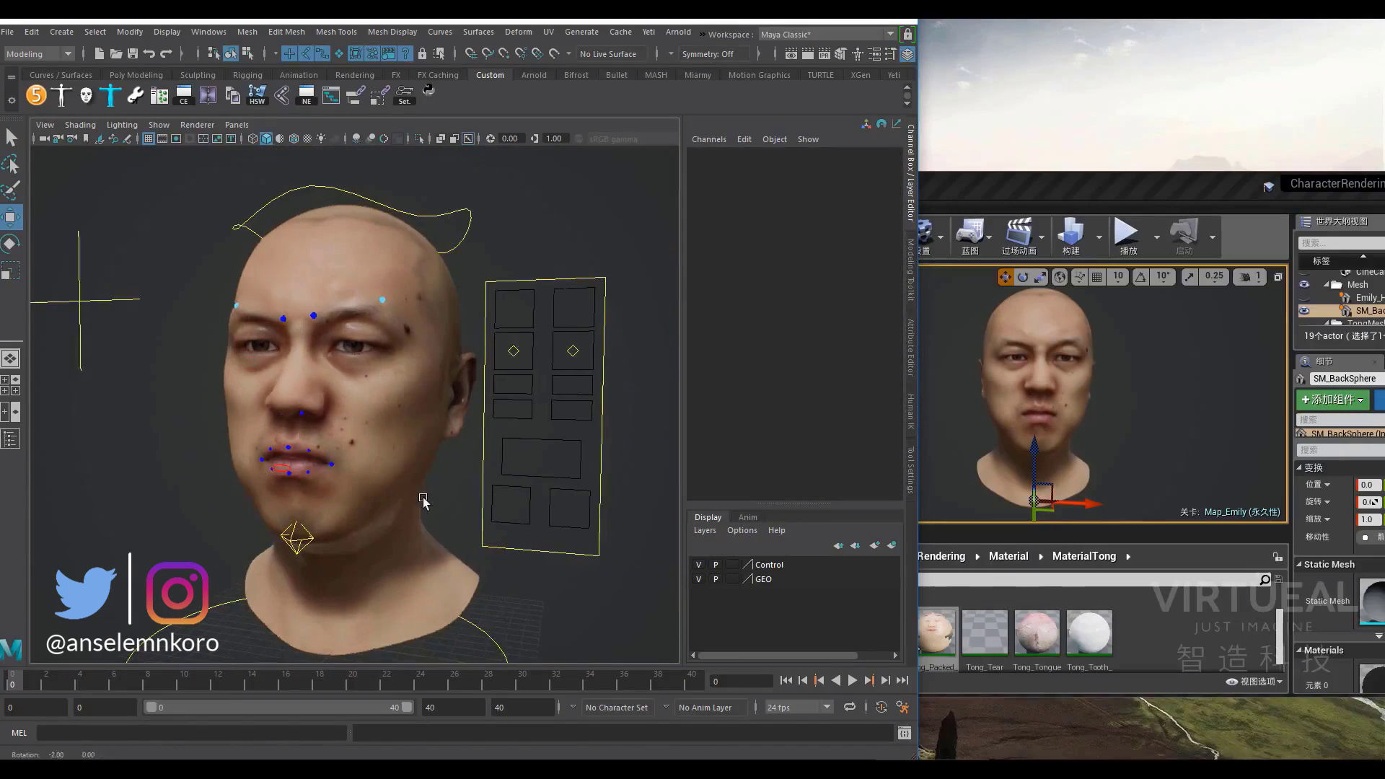
pyautogui.click(300, 538)
pyautogui.moveTo(869, 164); pyautogui.dragTo(869, 176)
pyautogui.press('q')
pyautogui.click(277, 468)
pyautogui.press('w')
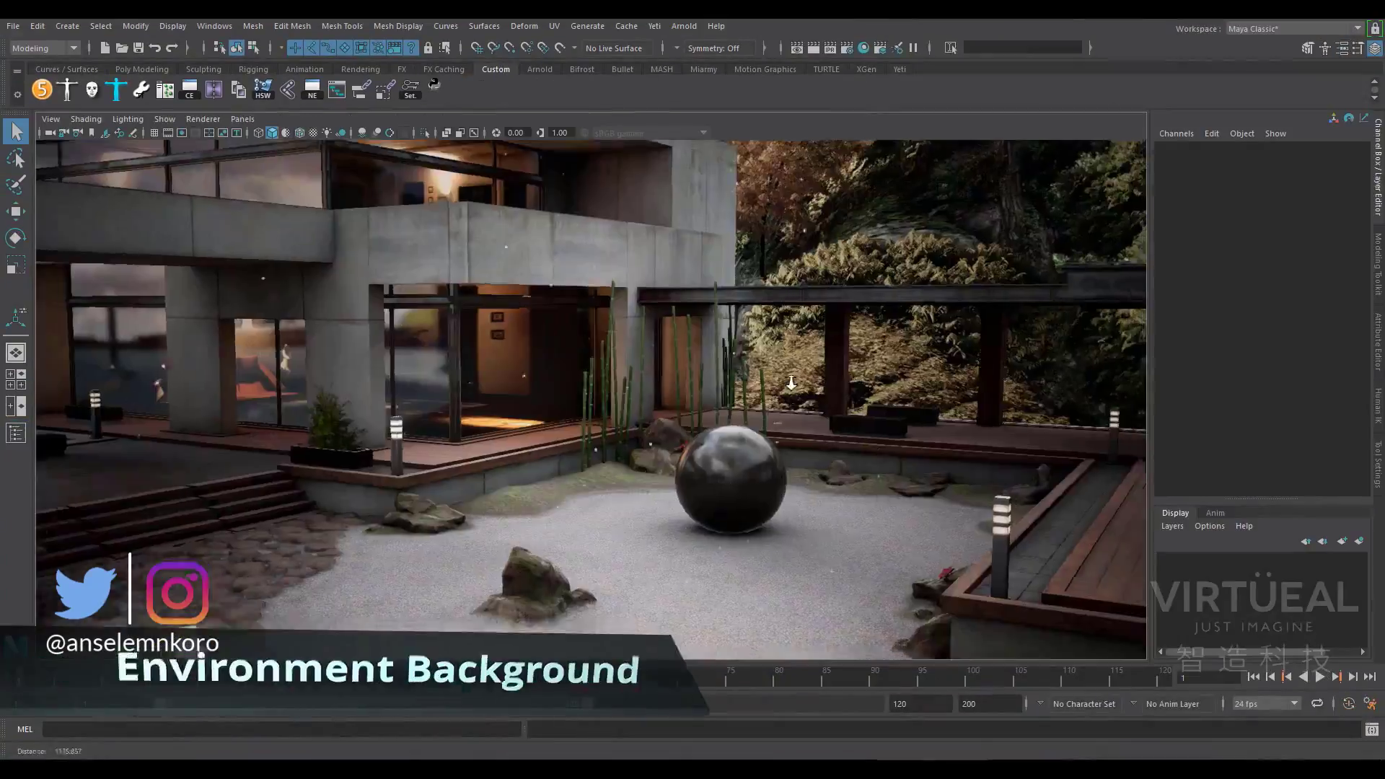
pyautogui.keyDown('alt'); pyautogui.moveTo(649, 403); pyautogui.dragTo(733, 379); pyautogui.keyUp('alt')
pyautogui.keyDown('alt'); pyautogui.moveTo(732, 379); pyautogui.dragTo(767, 381, button='right'); pyautogui.keyUp('alt')
pyautogui.keyDown('alt'); pyautogui.moveTo(767, 381); pyautogui.dragTo(723, 465); pyautogui.keyUp('alt')
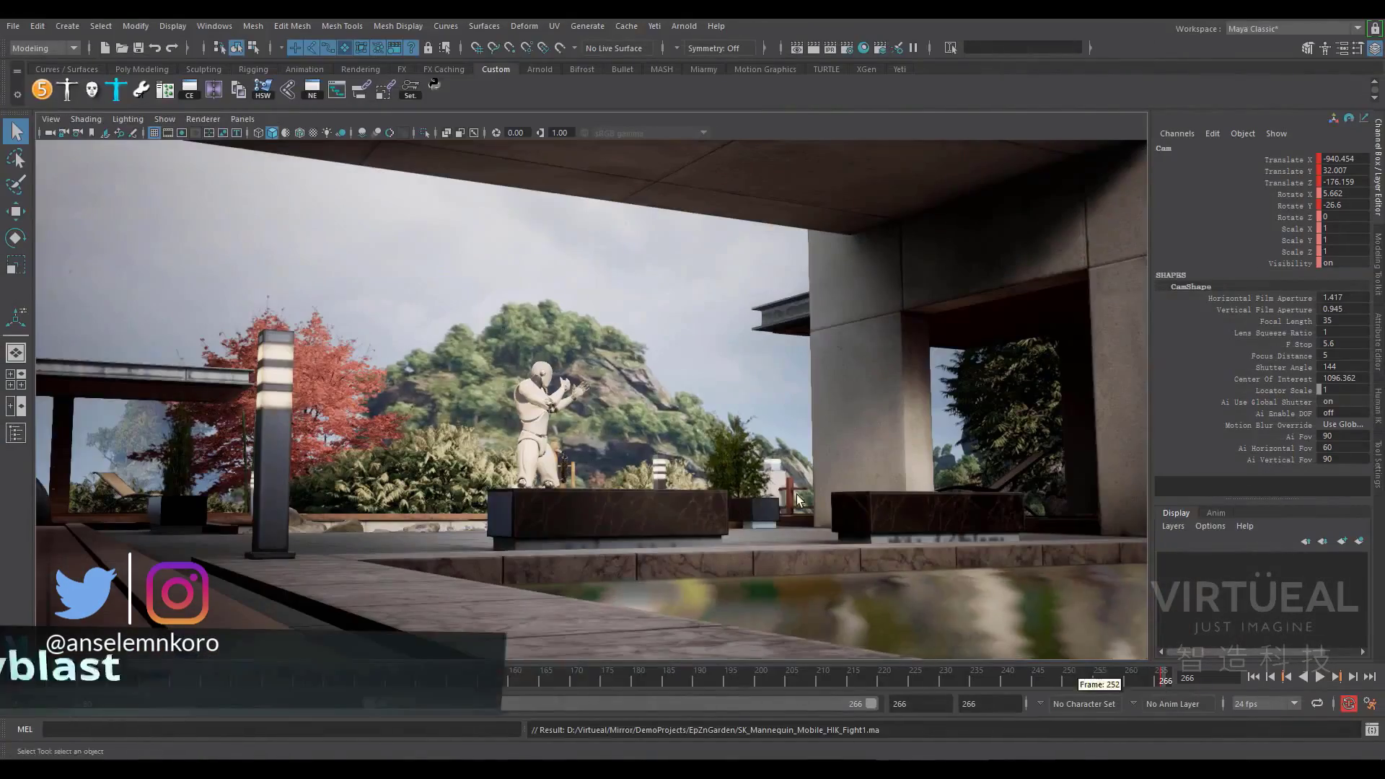
# - Scrub the fight animation to frame 135 and open the Playblast options
pyautogui.hotkey('alt', 'v')
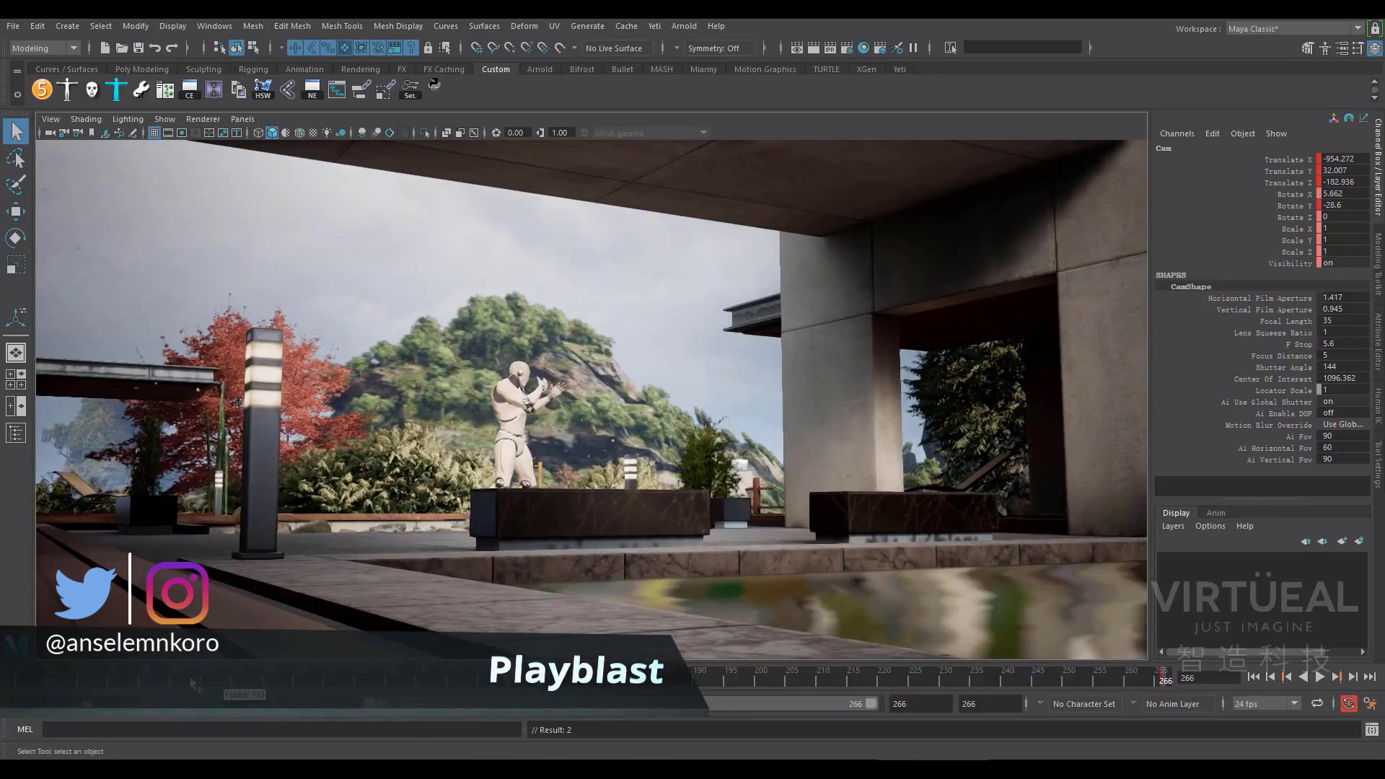
pyautogui.moveTo(1194, 686); pyautogui.dragTo(358, 685)
pyautogui.rightClick(359, 686)
pyautogui.click(504, 676)
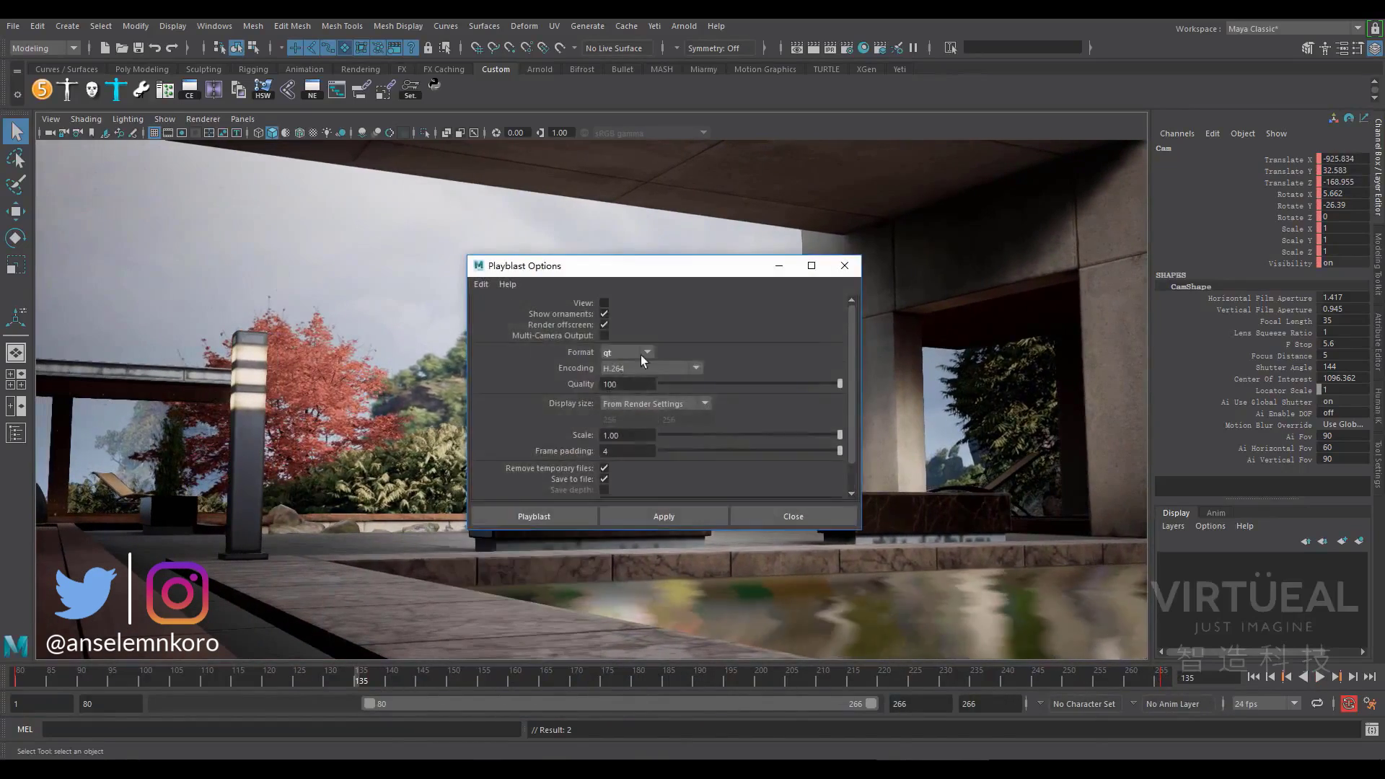
# - Browse for the location and file in which the playblast is saved
pyautogui.scroll(-3, 642, 361)
pyautogui.click(772, 483)
pyautogui.click(291, 265)
pyautogui.click(401, 234)
pyautogui.doubleClick(404, 235)
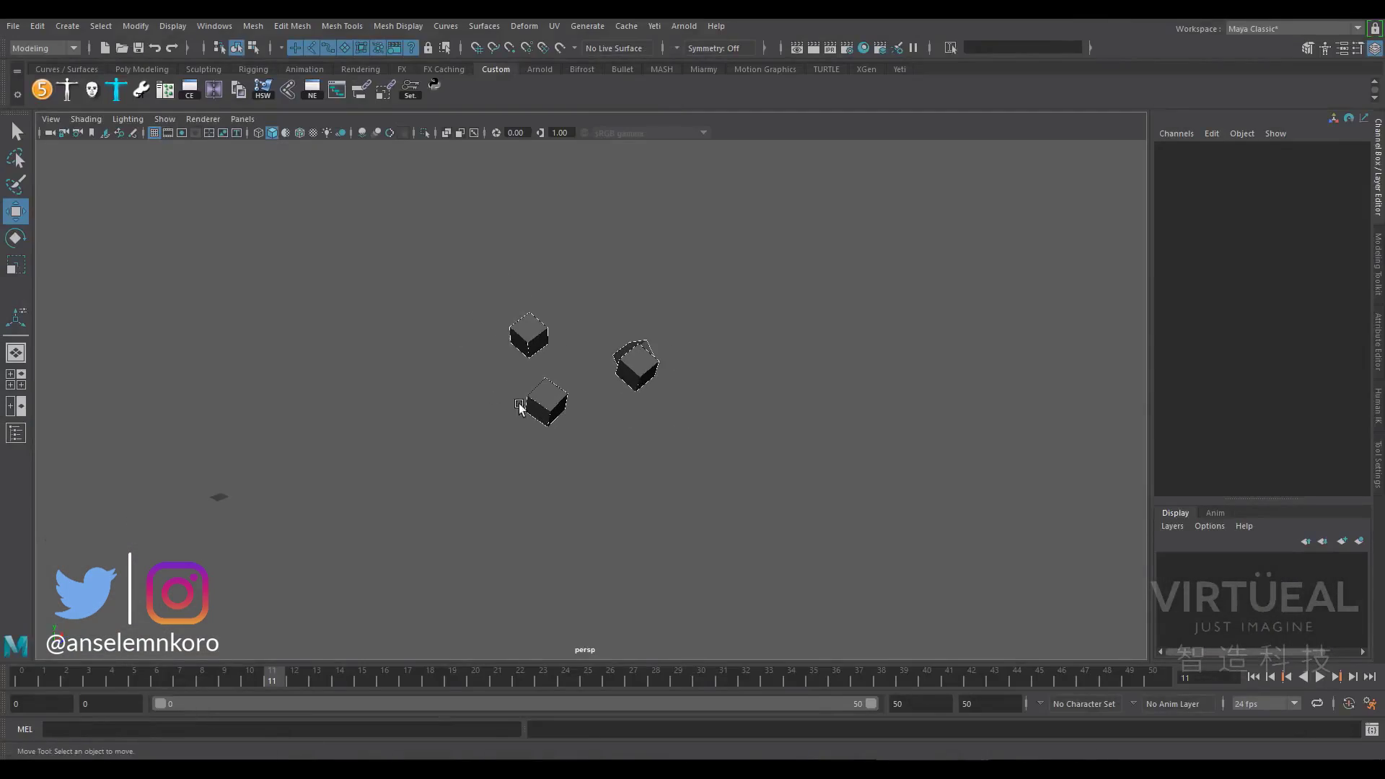
# - Switch the viewport renderer to display the real-time environment and play the cube animation from the first frame
pyautogui.click(203, 119)
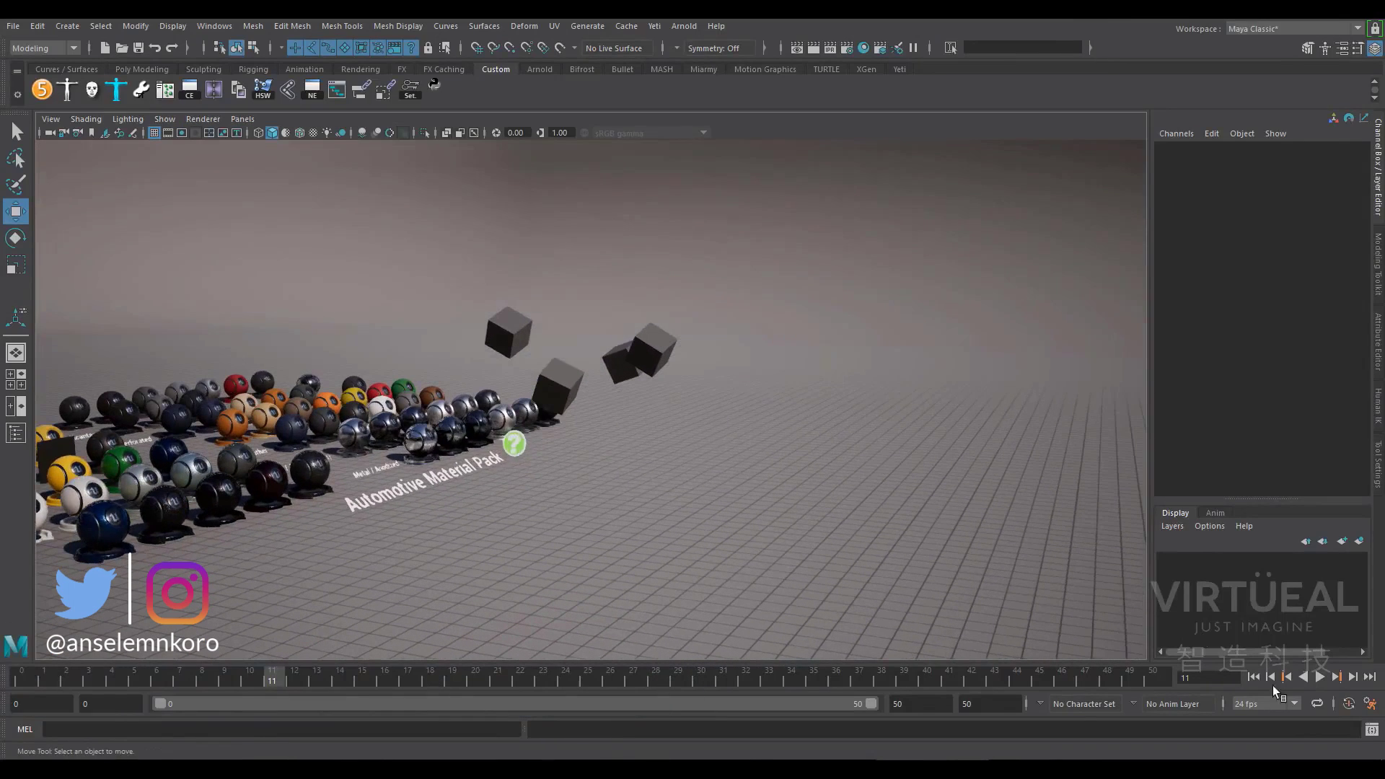
pyautogui.click(1253, 677)
pyautogui.click(1320, 676)
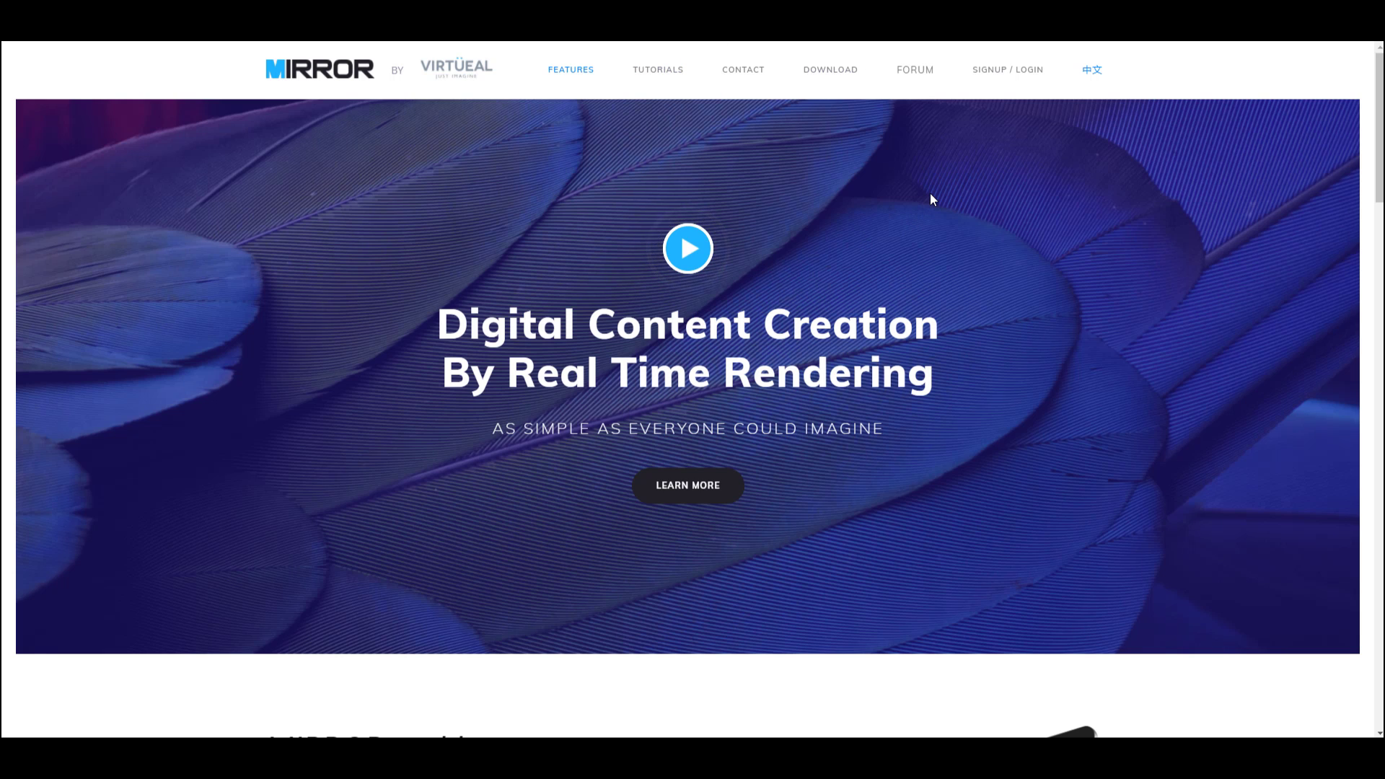
# - Read through the MIRROR website's introduction, Key Features and tutorial sections
pyautogui.scroll(-6, 930, 195)
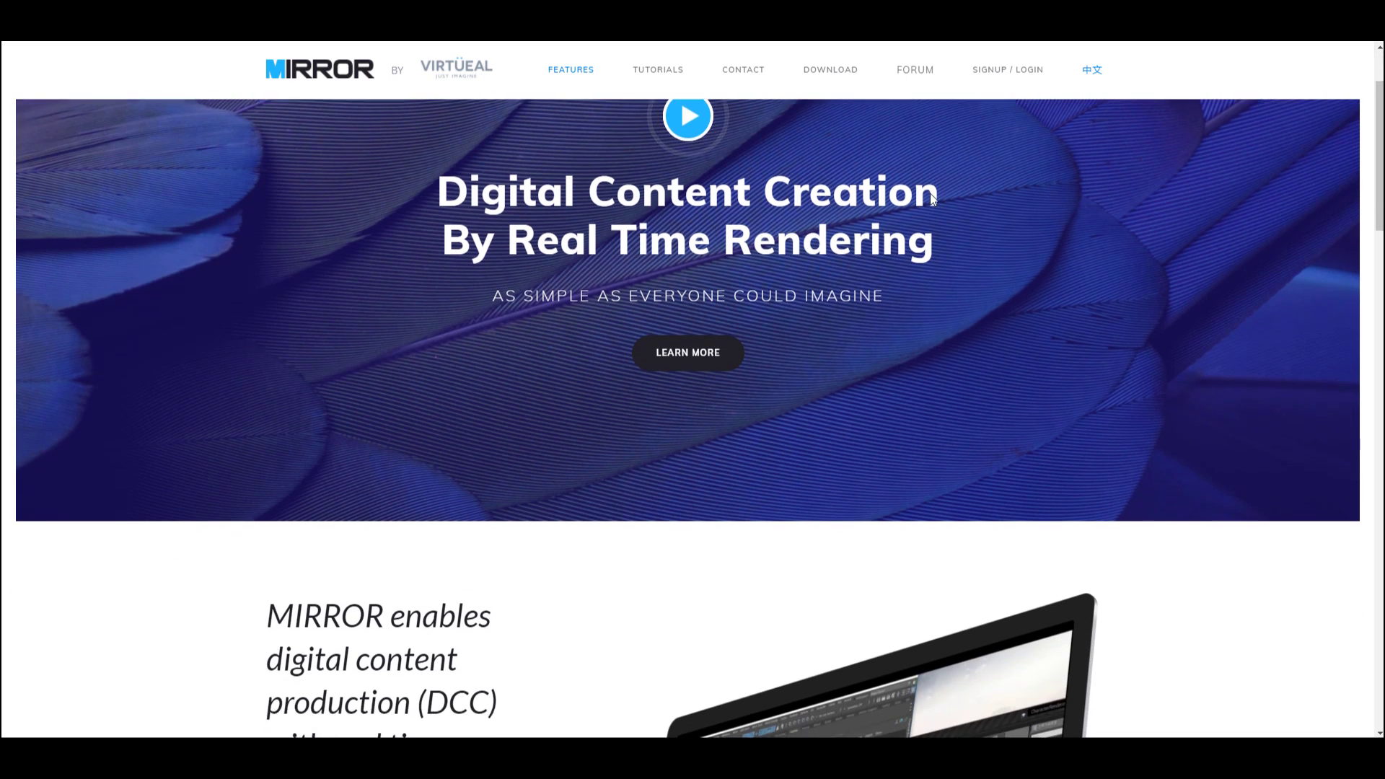
pyautogui.scroll(-2, 930, 194)
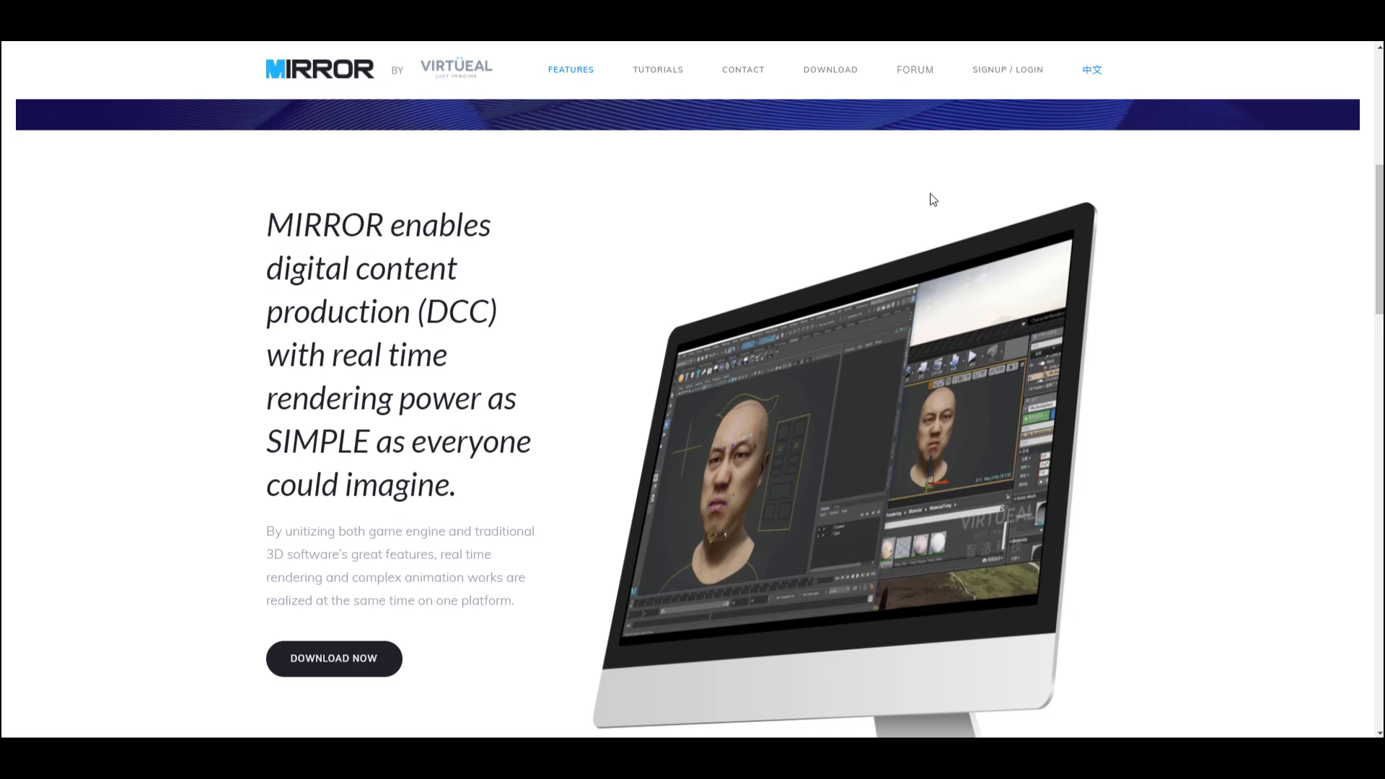
pyautogui.scroll(-7, 931, 195)
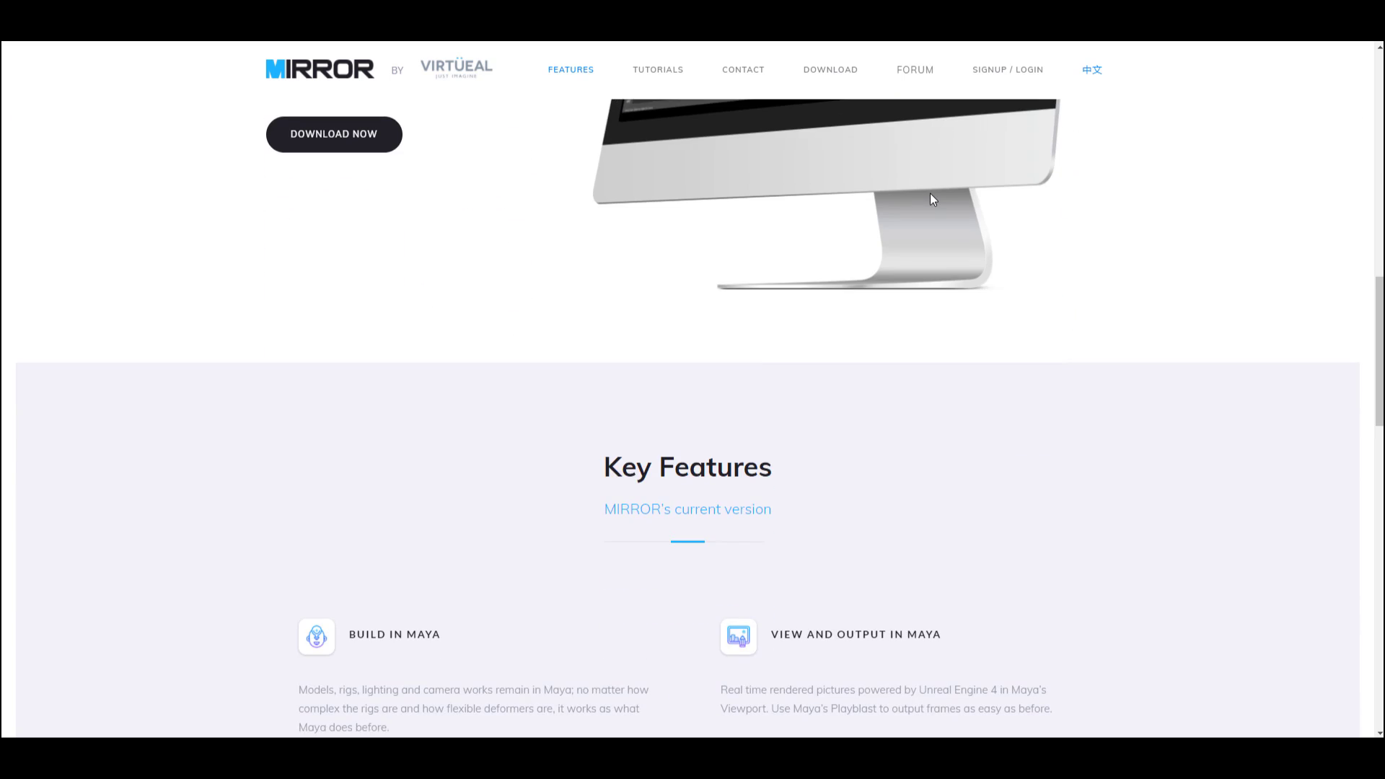
pyautogui.scroll(-5, 930, 195)
pyautogui.scroll(-2, 929, 193)
pyautogui.scroll(3, 929, 193)
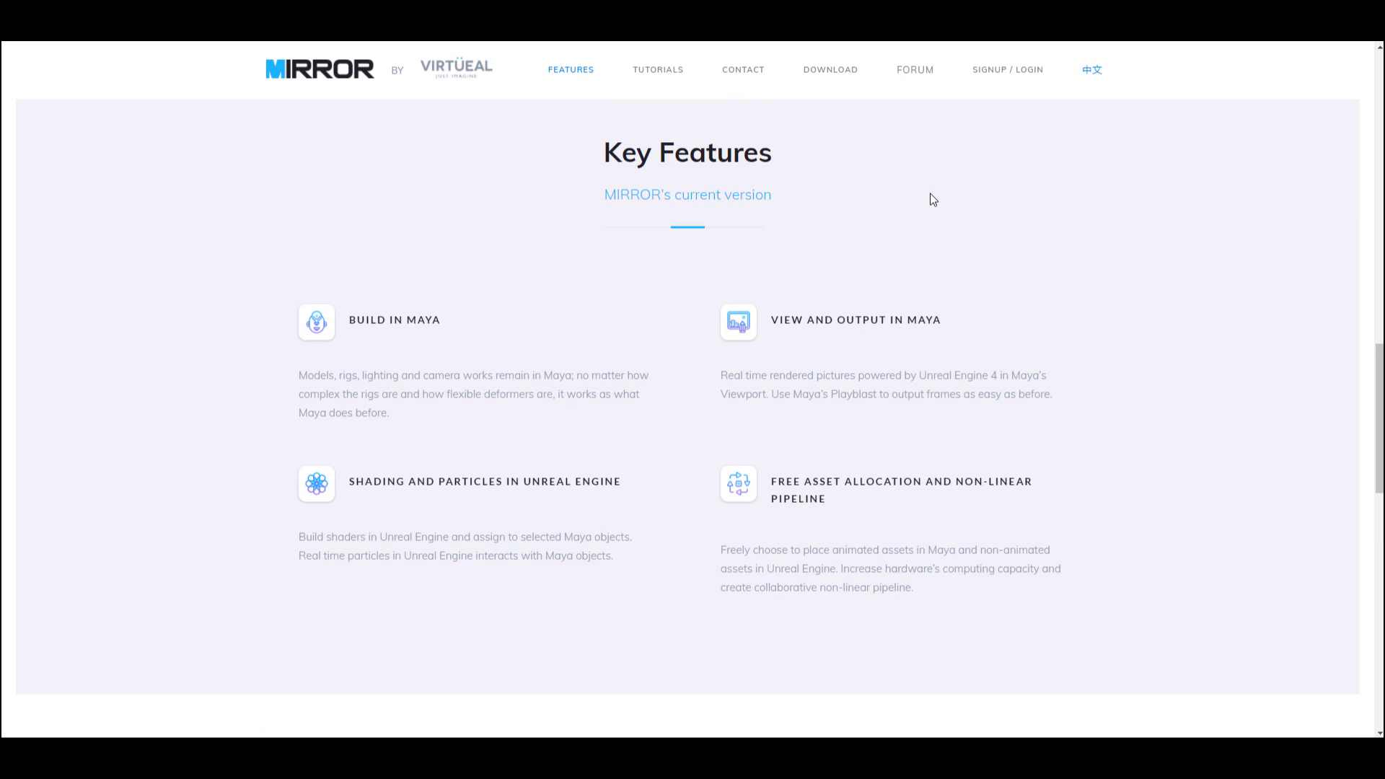
pyautogui.scroll(-10, 929, 195)
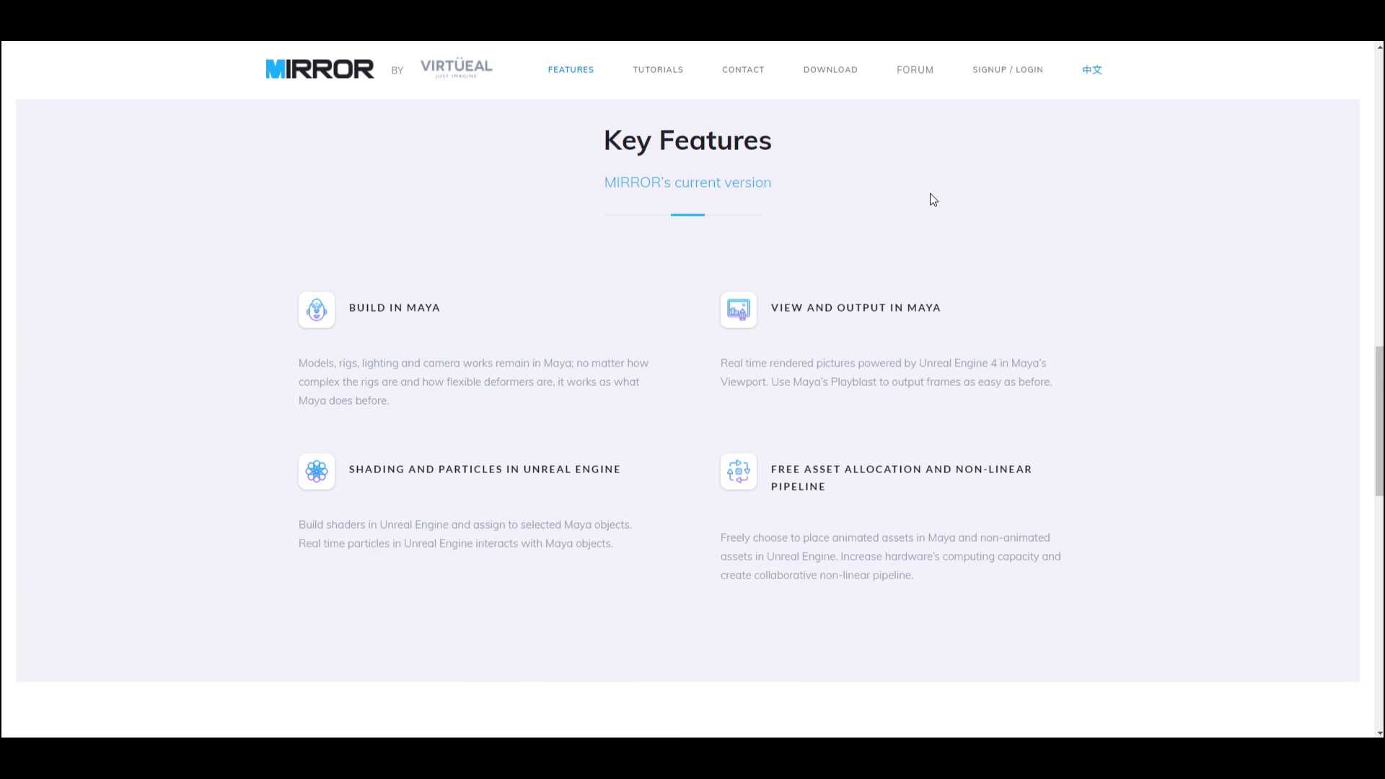
pyautogui.scroll(10, 932, 199)
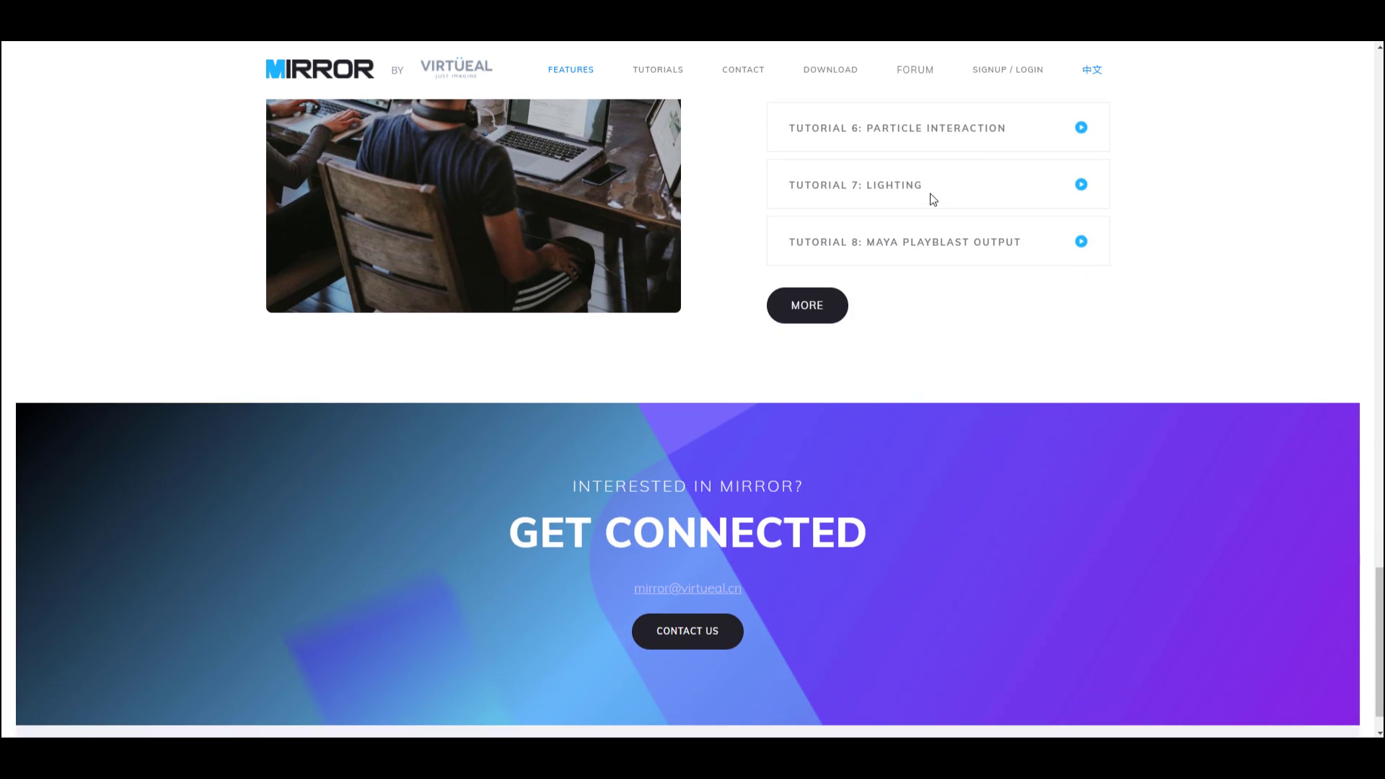
pyautogui.scroll(8, 932, 200)
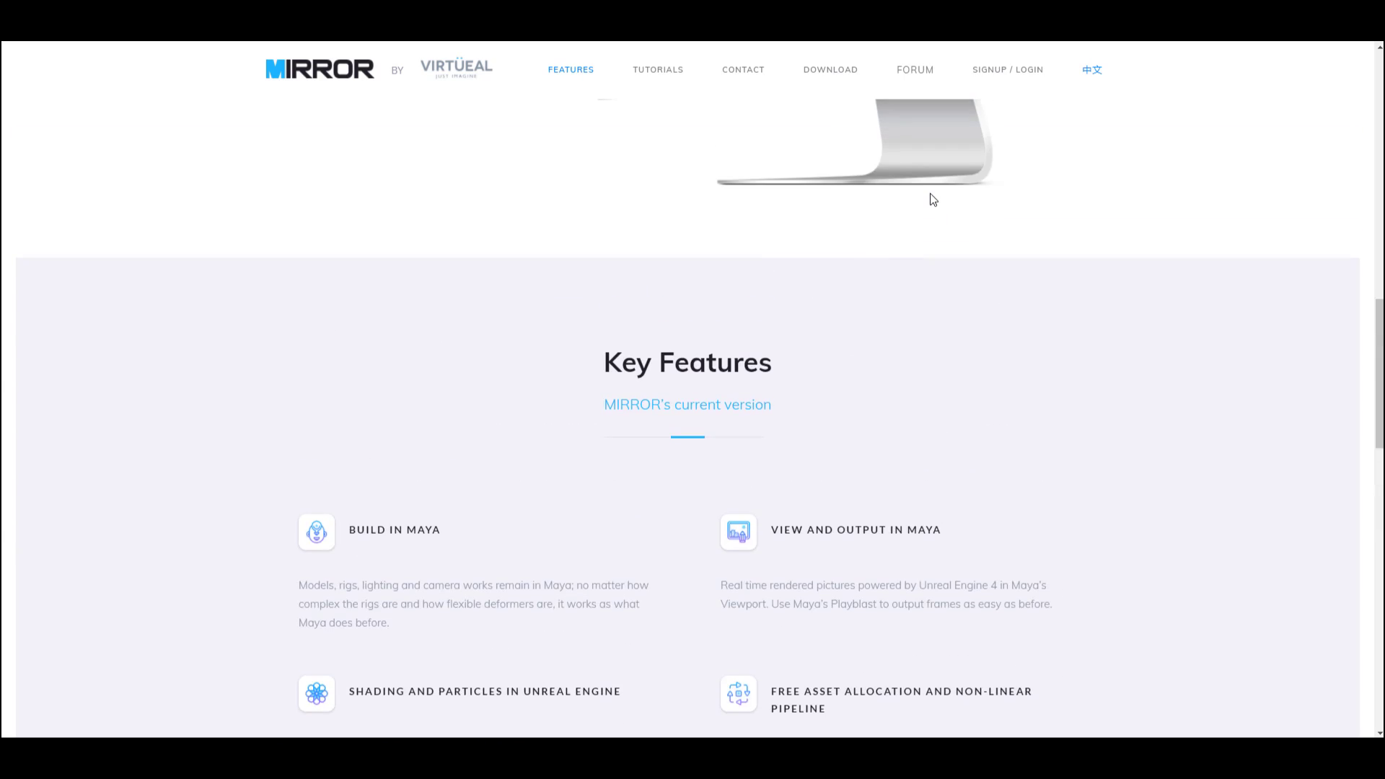
pyautogui.scroll(1, 930, 199)
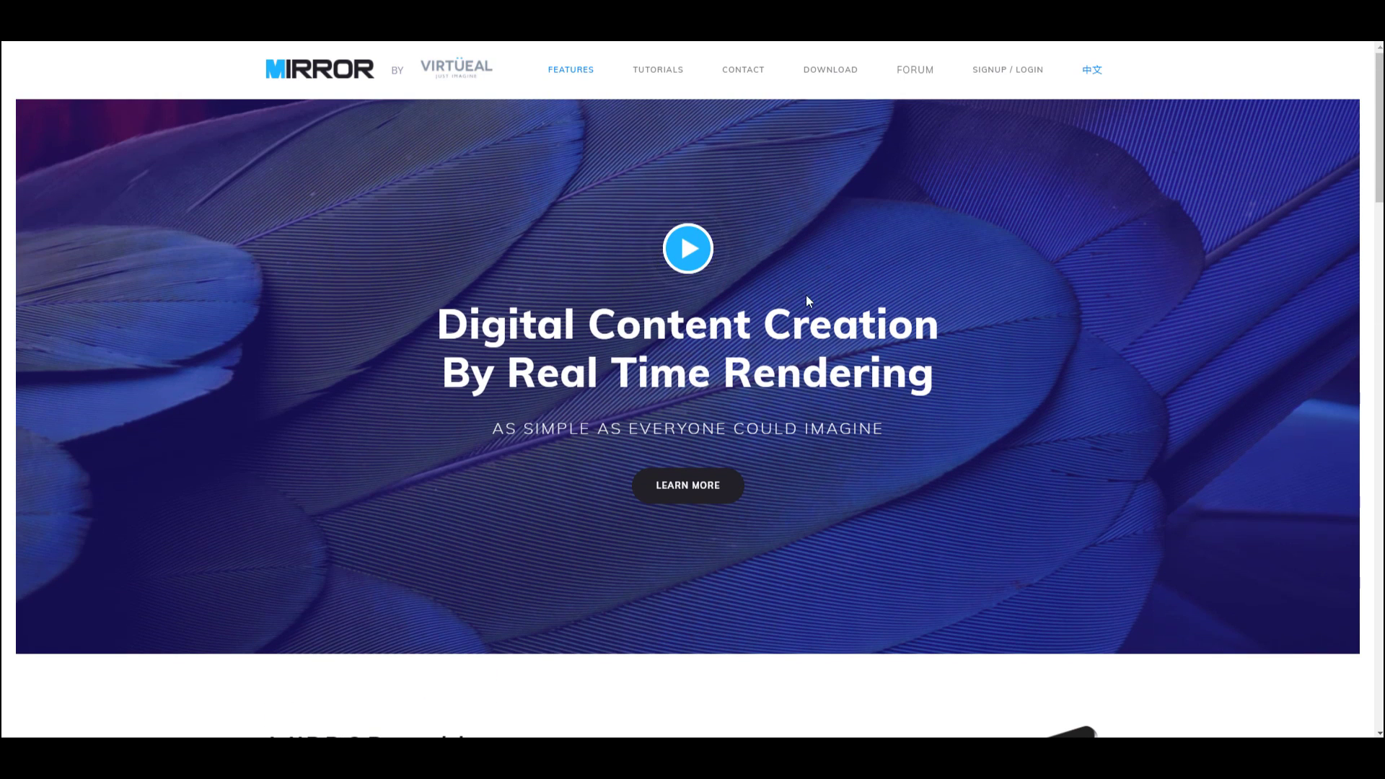
# - Examine the Build in Maya feature description and the list of tutorials on the MIRROR website
pyautogui.scroll(-9, 805, 281)
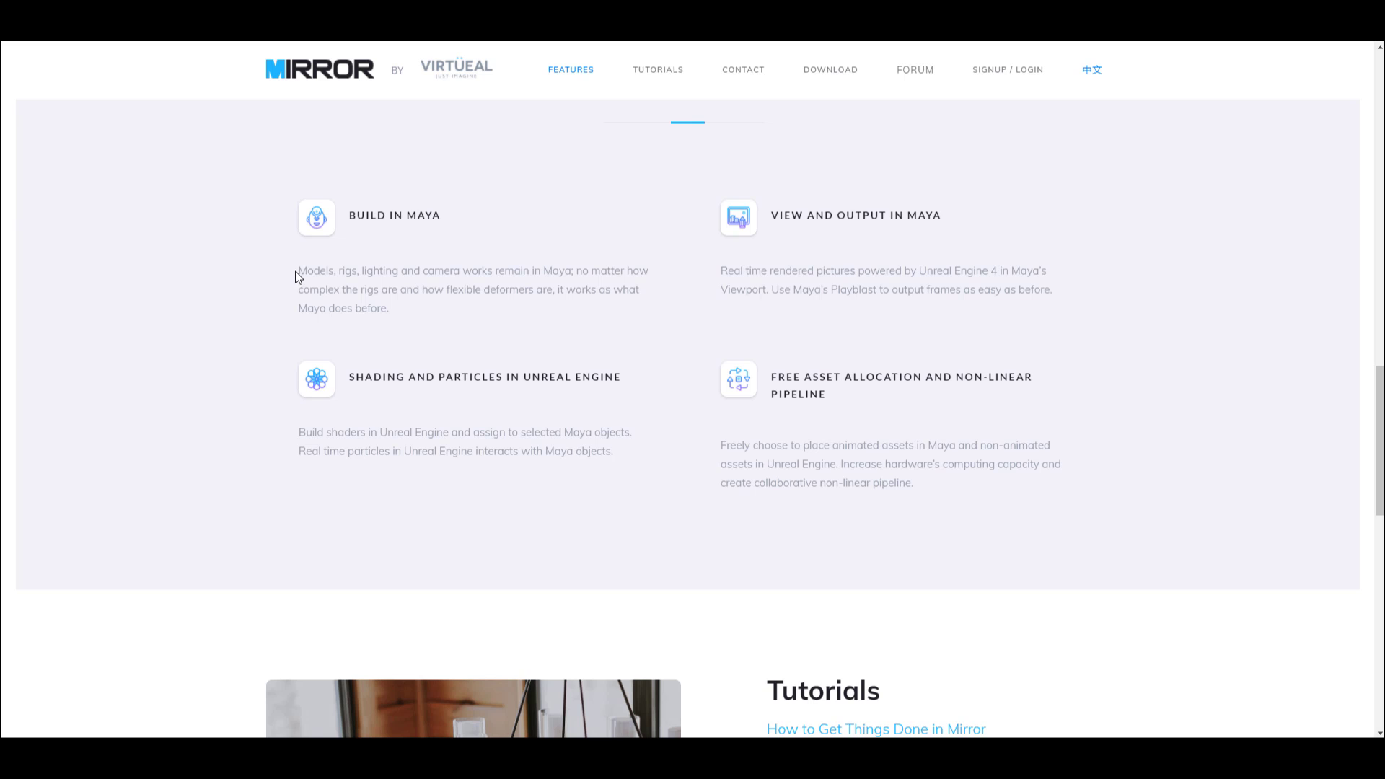
pyautogui.moveTo(385, 273); pyautogui.dragTo(656, 307)
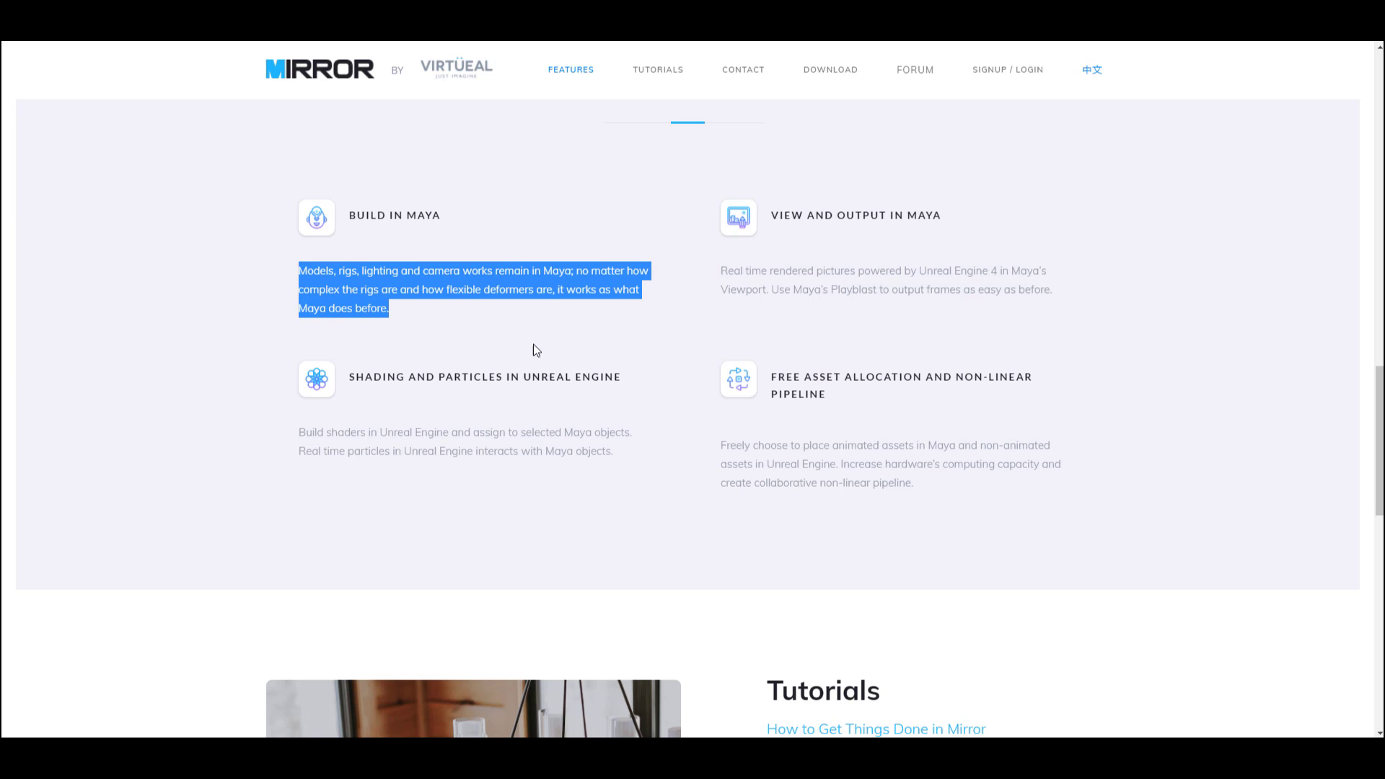
pyautogui.moveTo(561, 289); pyautogui.dragTo(400, 318)
pyautogui.scroll(-9, 642, 367)
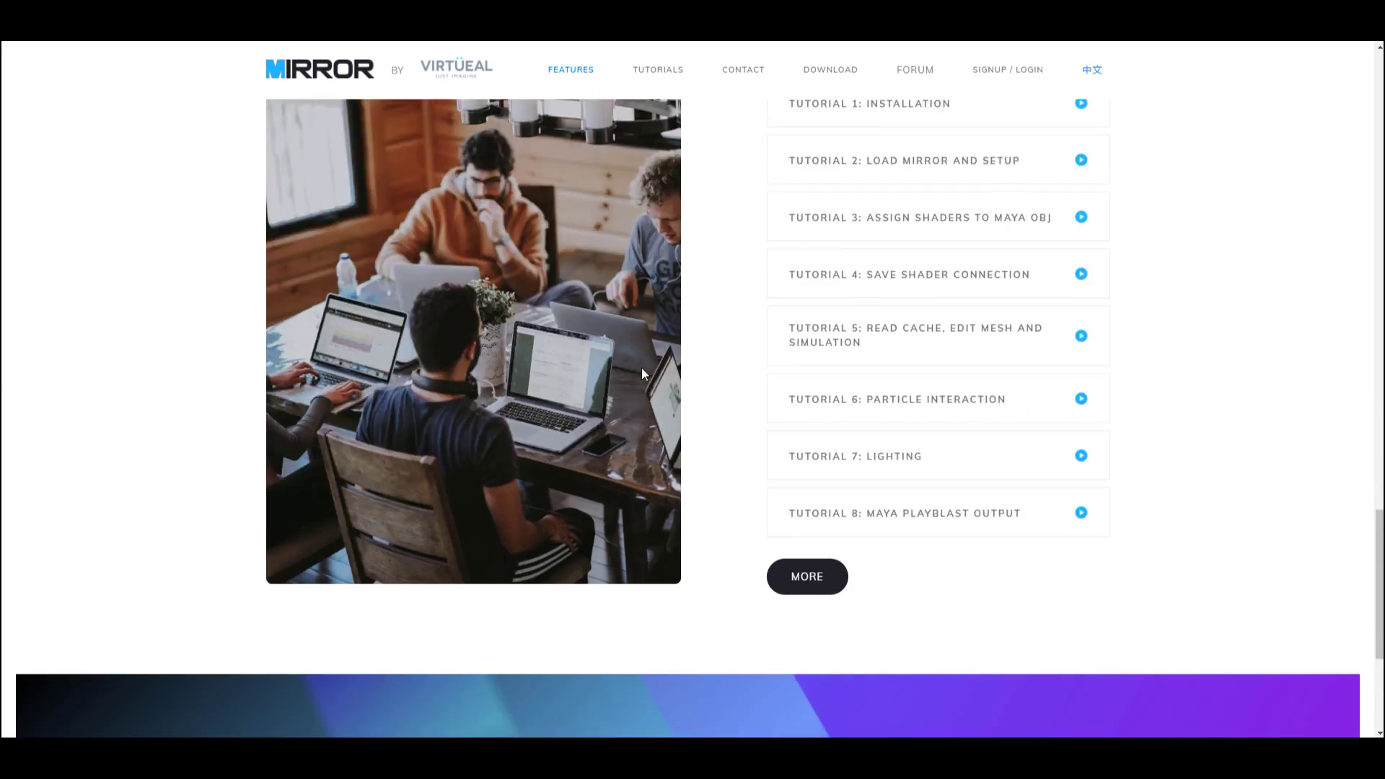
# - Open the MIRROR download page, accept the installer's license agreement and continue setup with Maya versions 2018 and 2020 checked
pyautogui.scroll(15, 636, 363)
pyautogui.scroll(10, 635, 362)
pyautogui.click(830, 70)
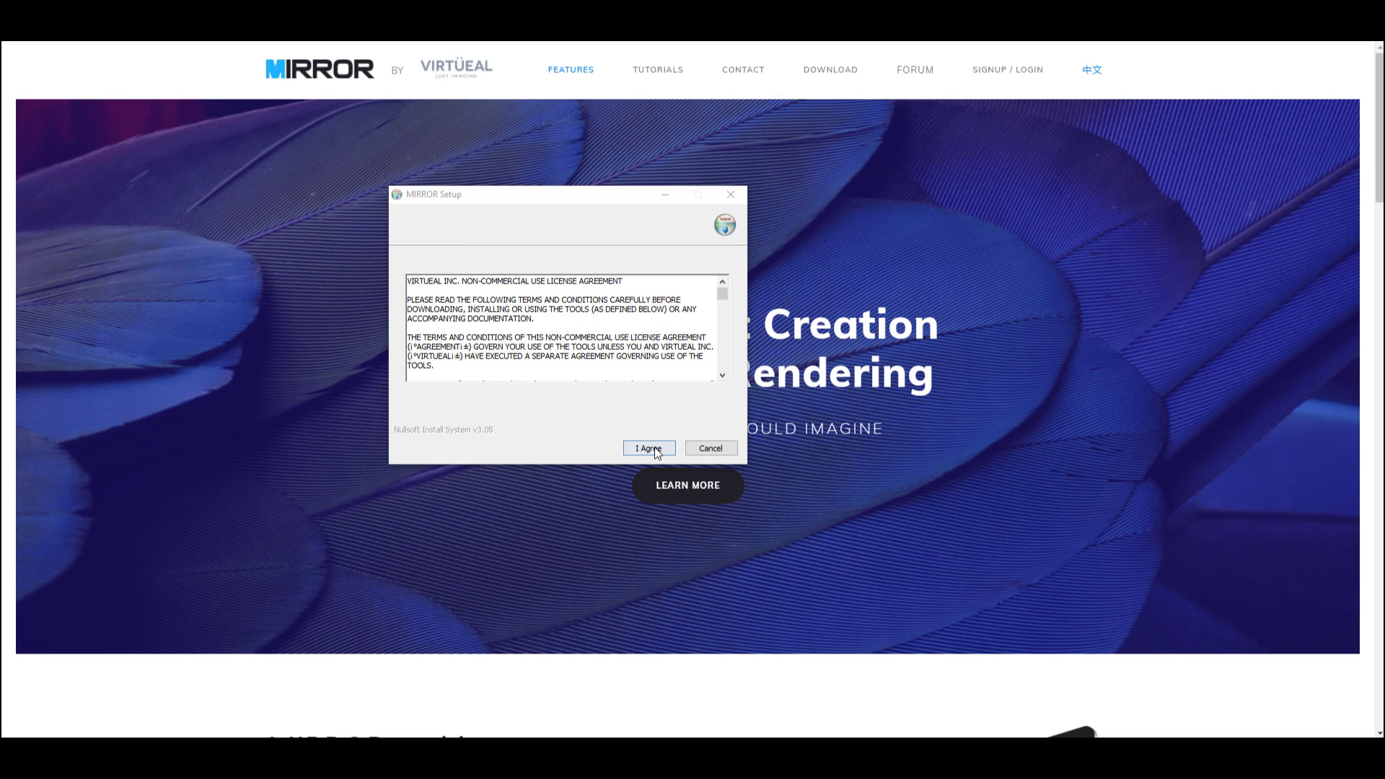
pyautogui.click(649, 449)
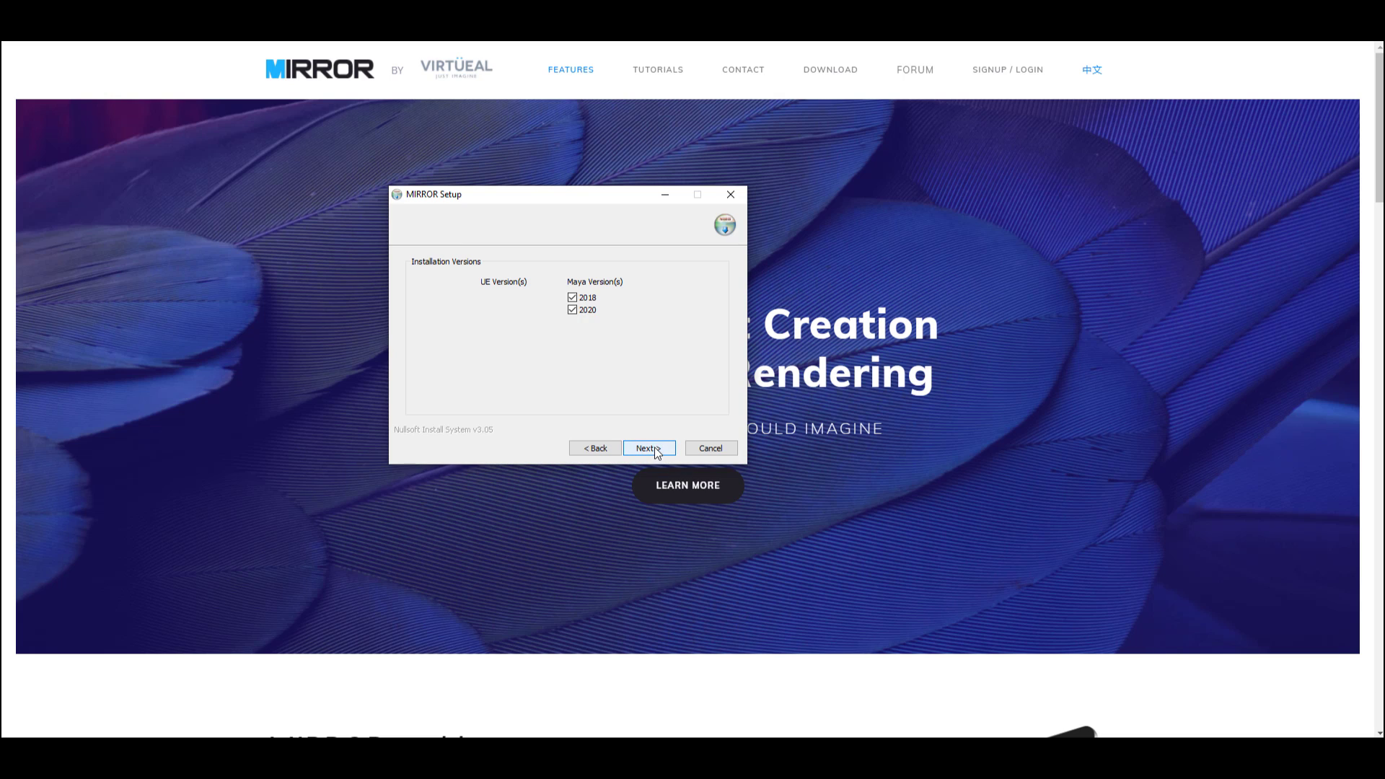
pyautogui.click(648, 448)
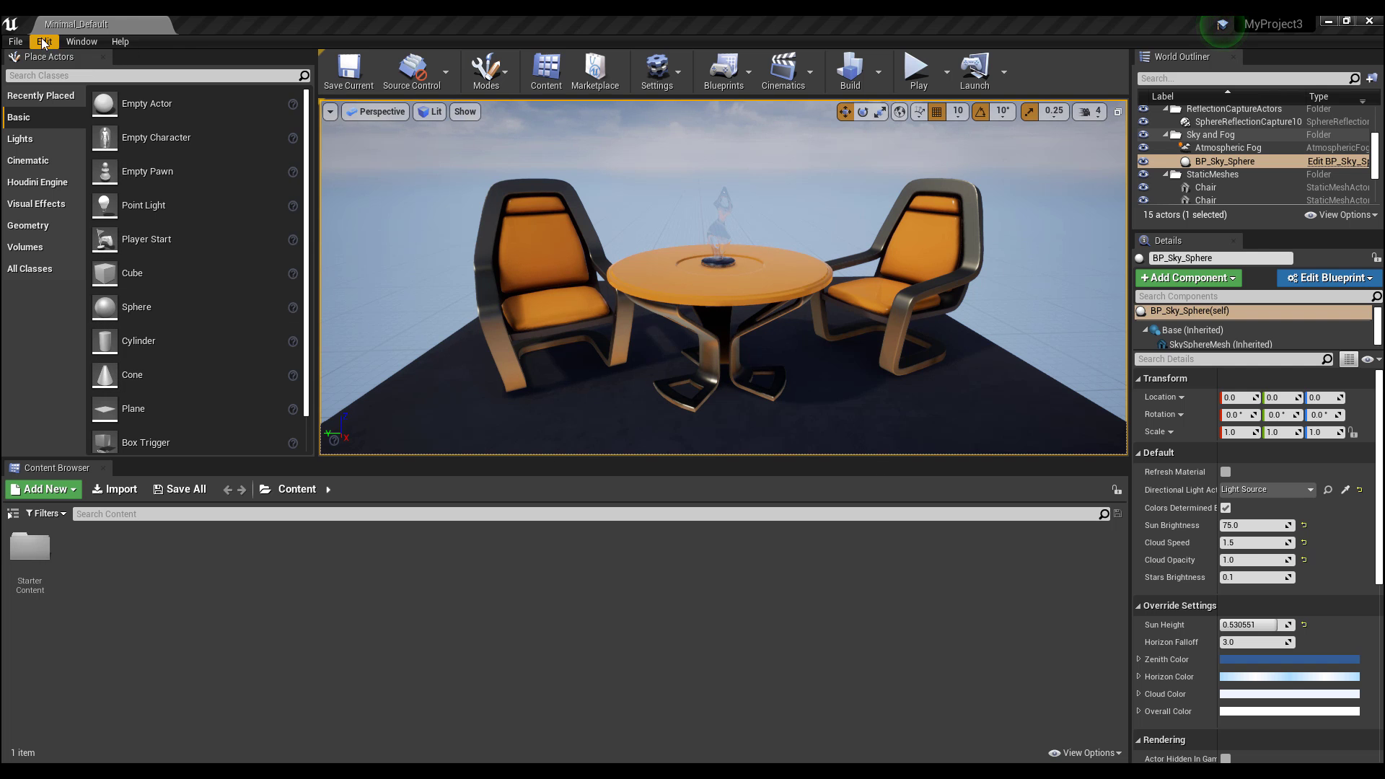
# - In Unreal Editor, find the built-in VirtuealMirror plugin by searching for "mir", enable it and restart the editor
pyautogui.click(44, 41)
pyautogui.click(72, 262)
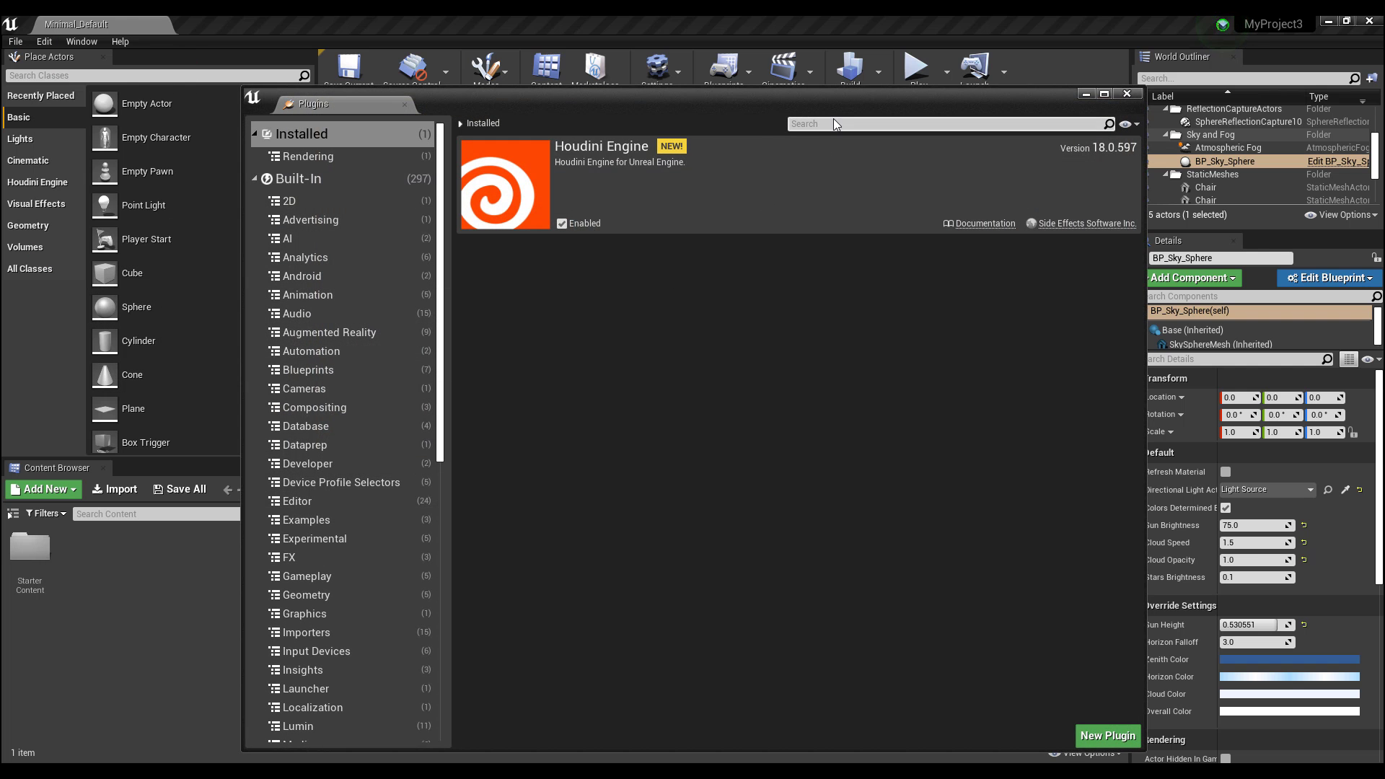
pyautogui.write('mir')
pyautogui.click(324, 178)
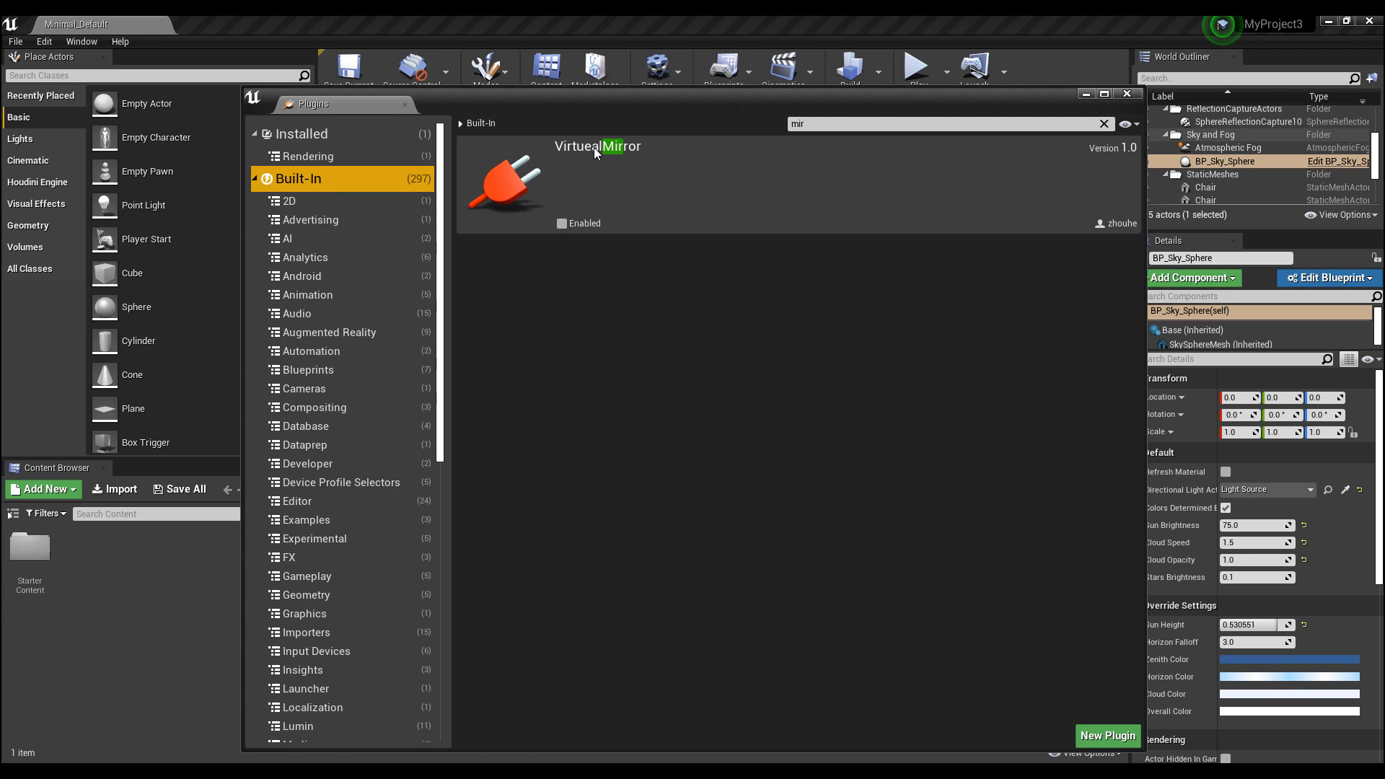
pyautogui.click(562, 223)
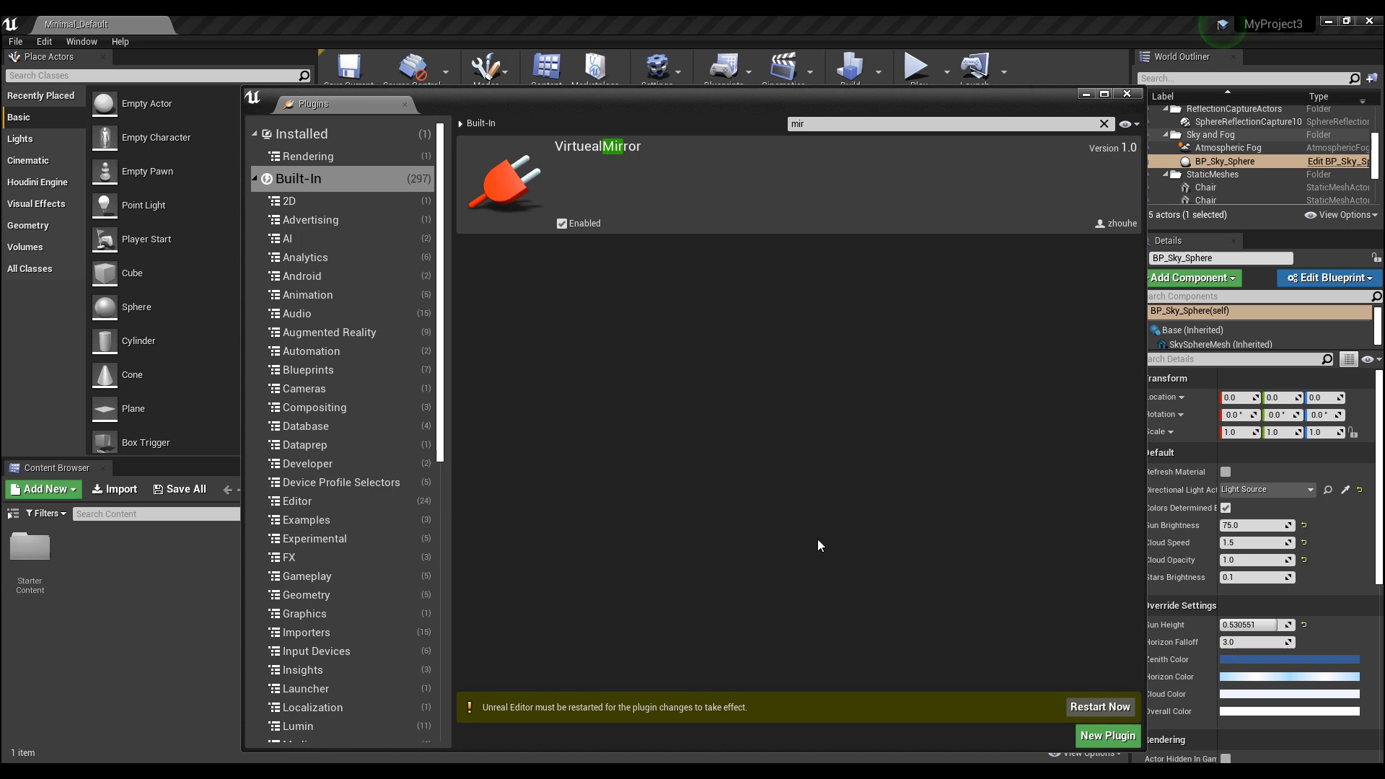
pyautogui.click(1091, 706)
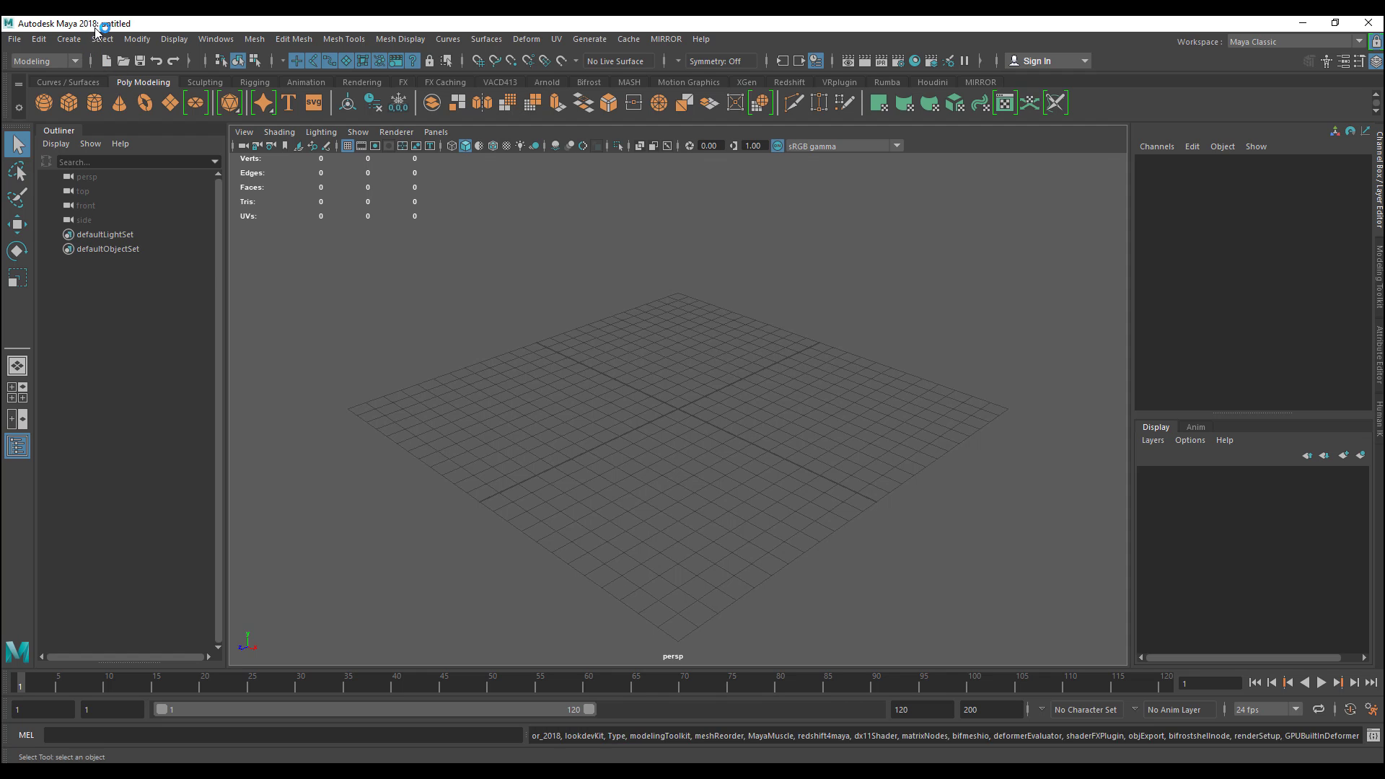
# - In Maya, open the Plug-in Manager and filter the plug-ins by "mir"
pyautogui.click(216, 39)
pyautogui.moveTo(258, 181)
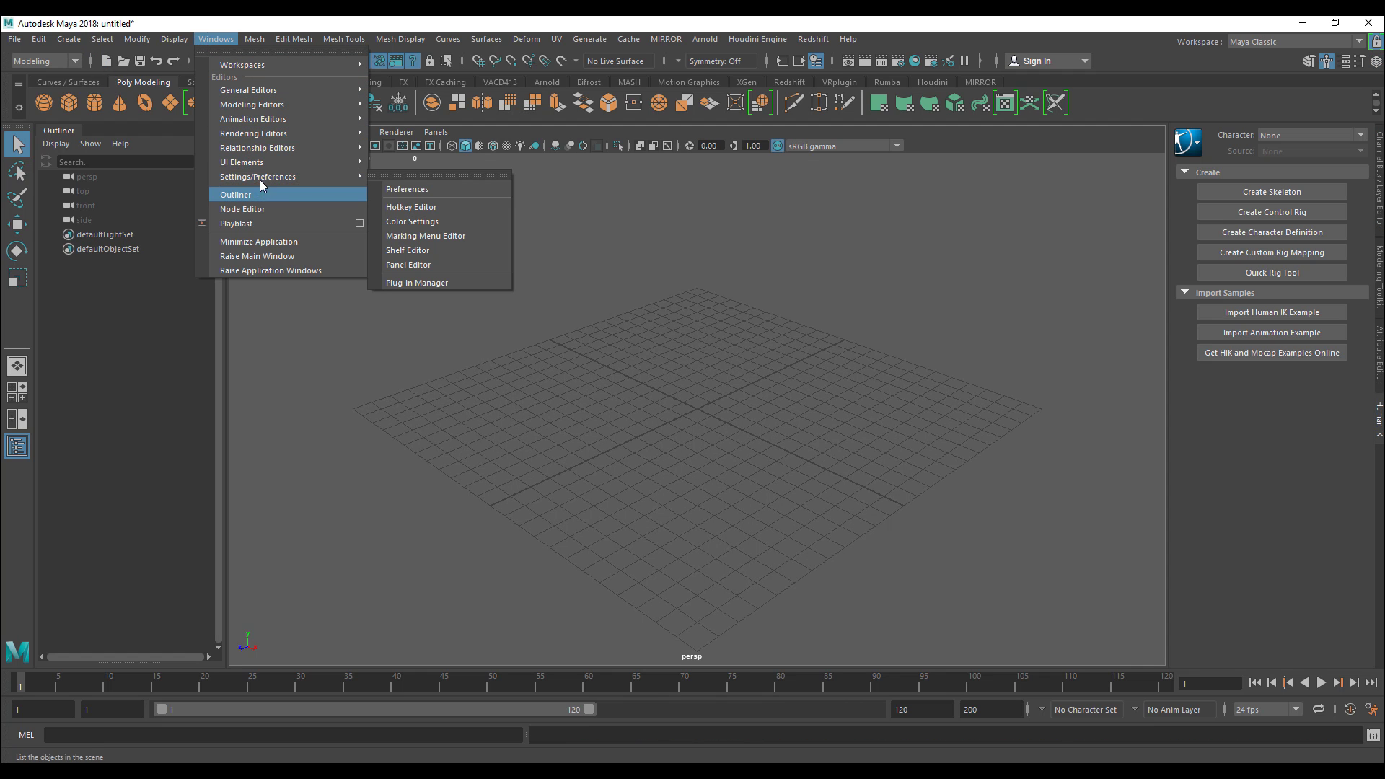
pyautogui.click(469, 281)
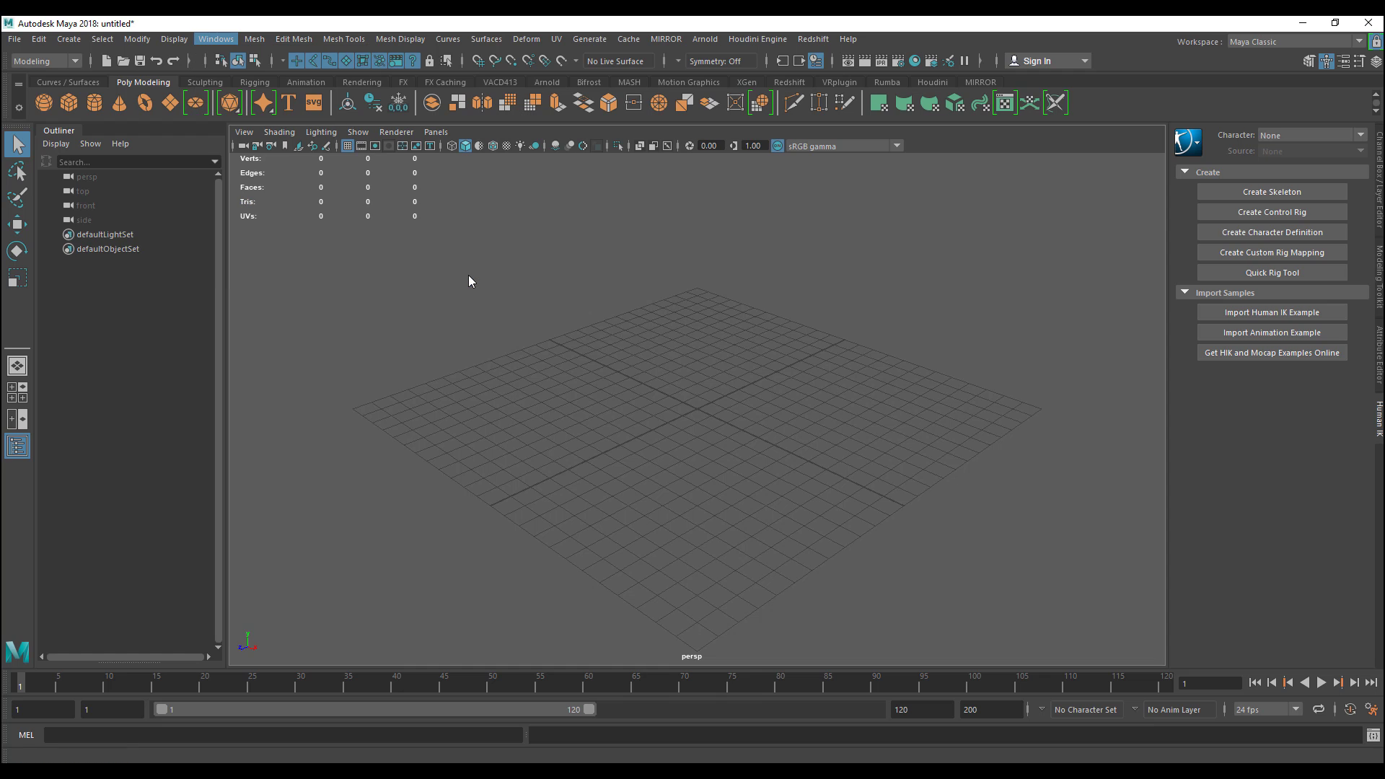
pyautogui.click(511, 225)
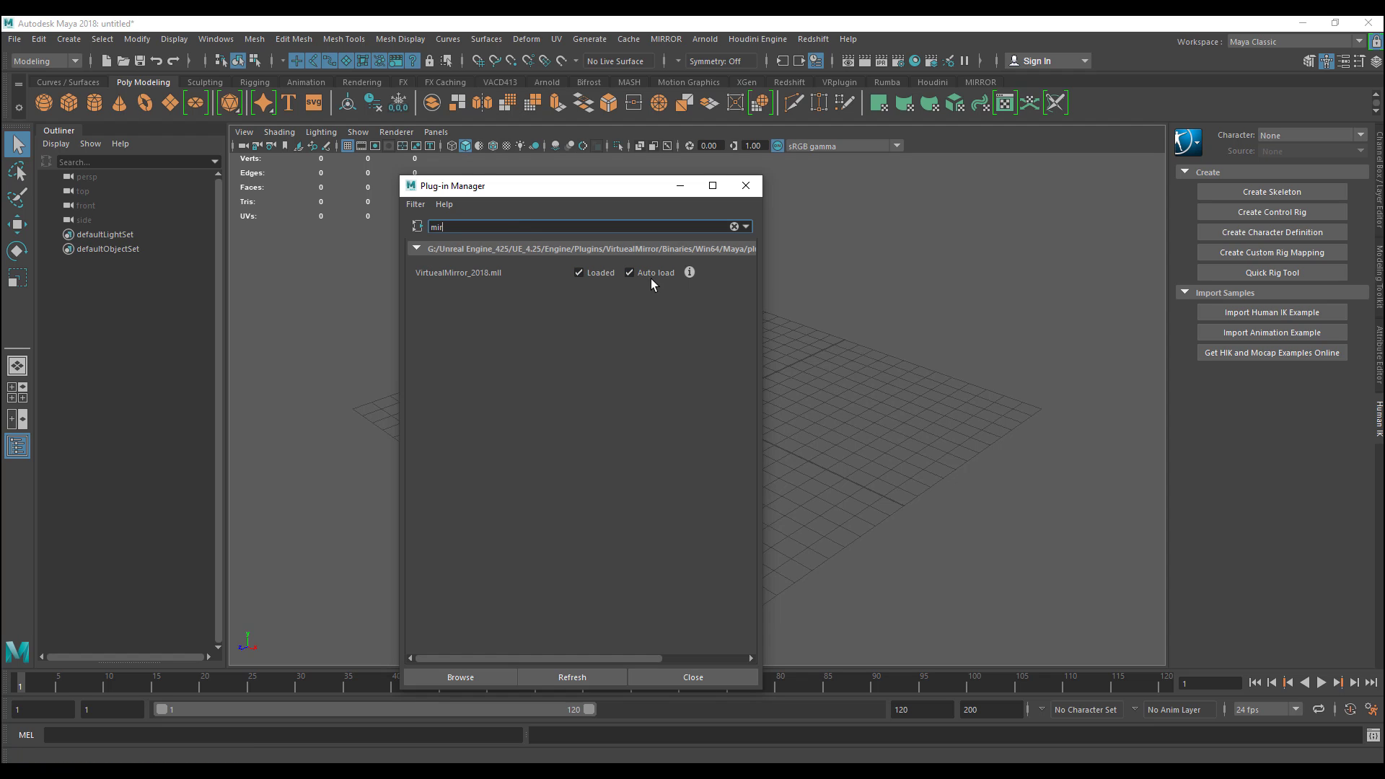
# - Close Maya's Plug-in Manager, then in Unreal Editor frame the round table in a taller viewport
pyautogui.click(745, 185)
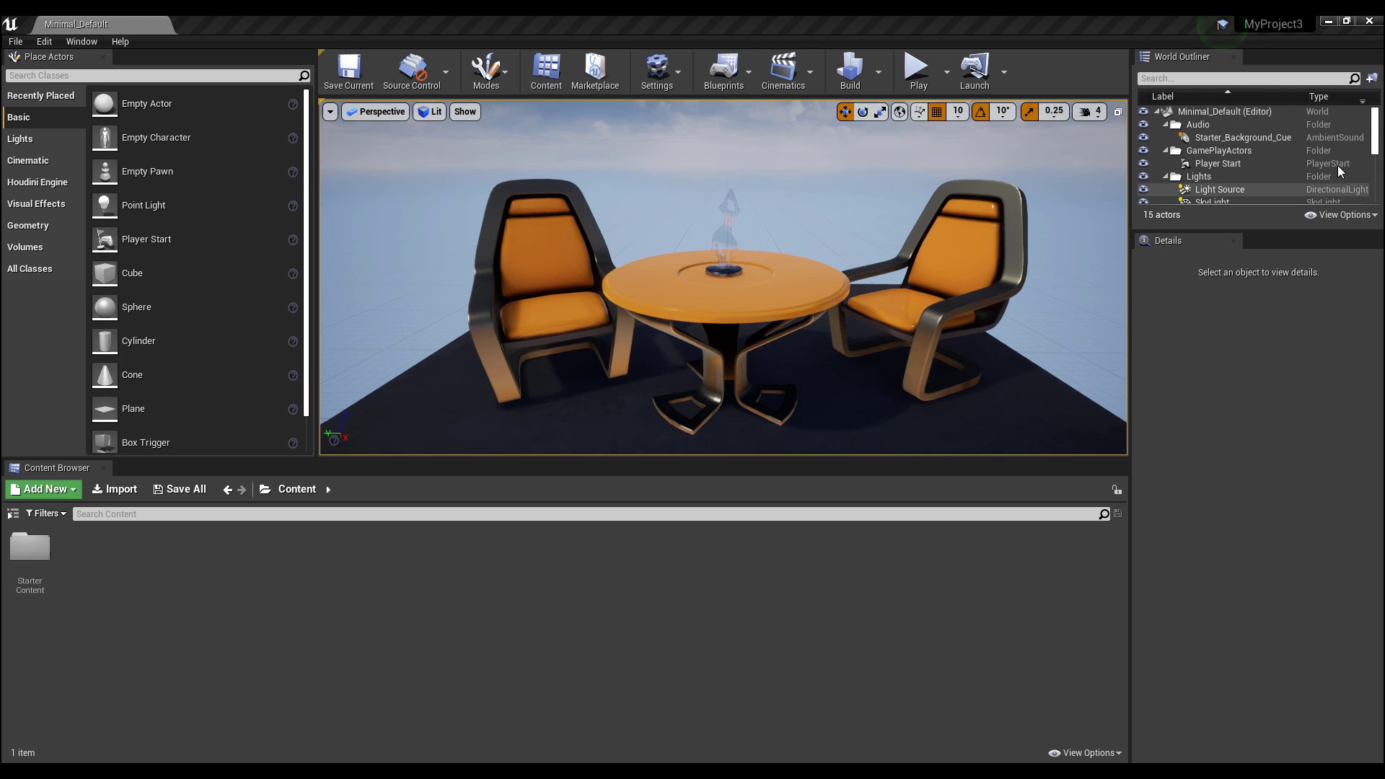
pyautogui.scroll(-5, 623, 271)
pyautogui.scroll(3, 623, 272)
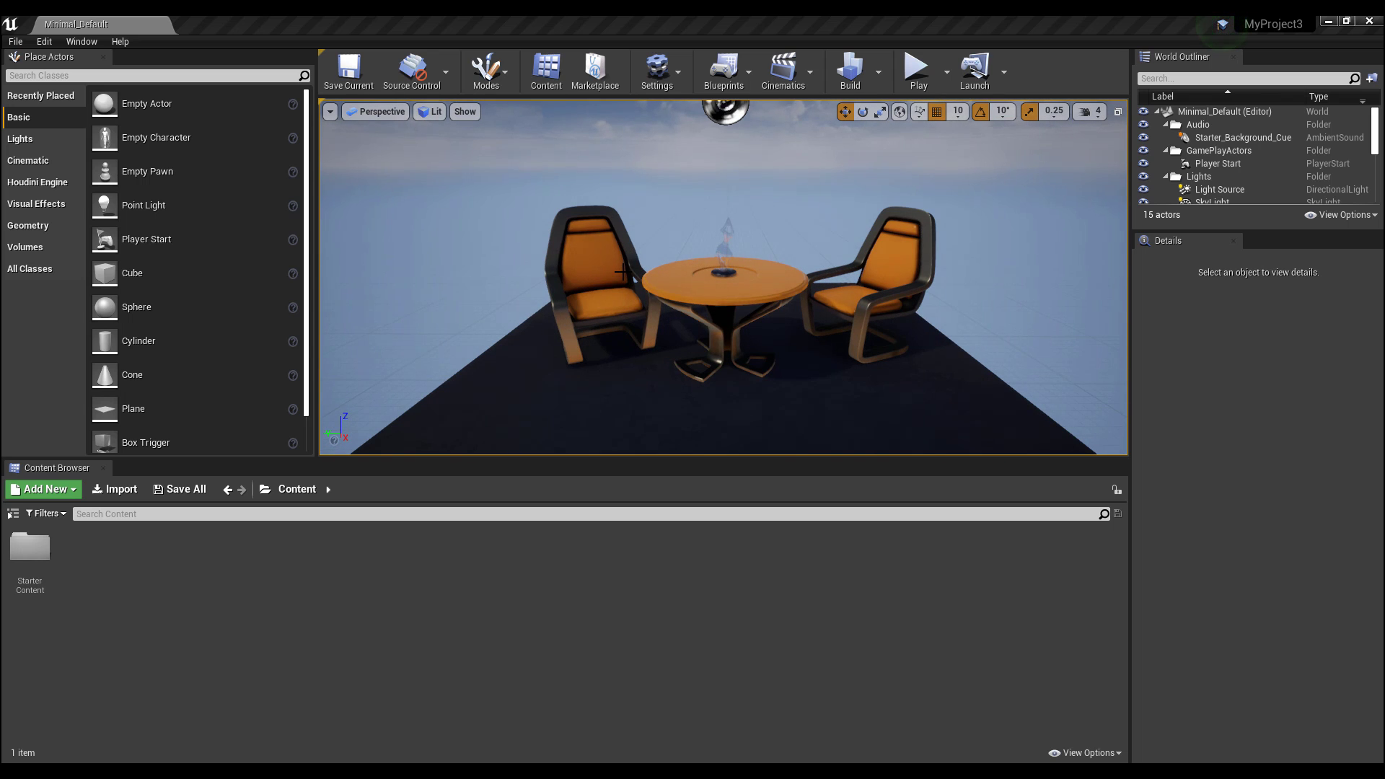
pyautogui.moveTo(715, 329); pyautogui.dragTo(784, 235, button='right')
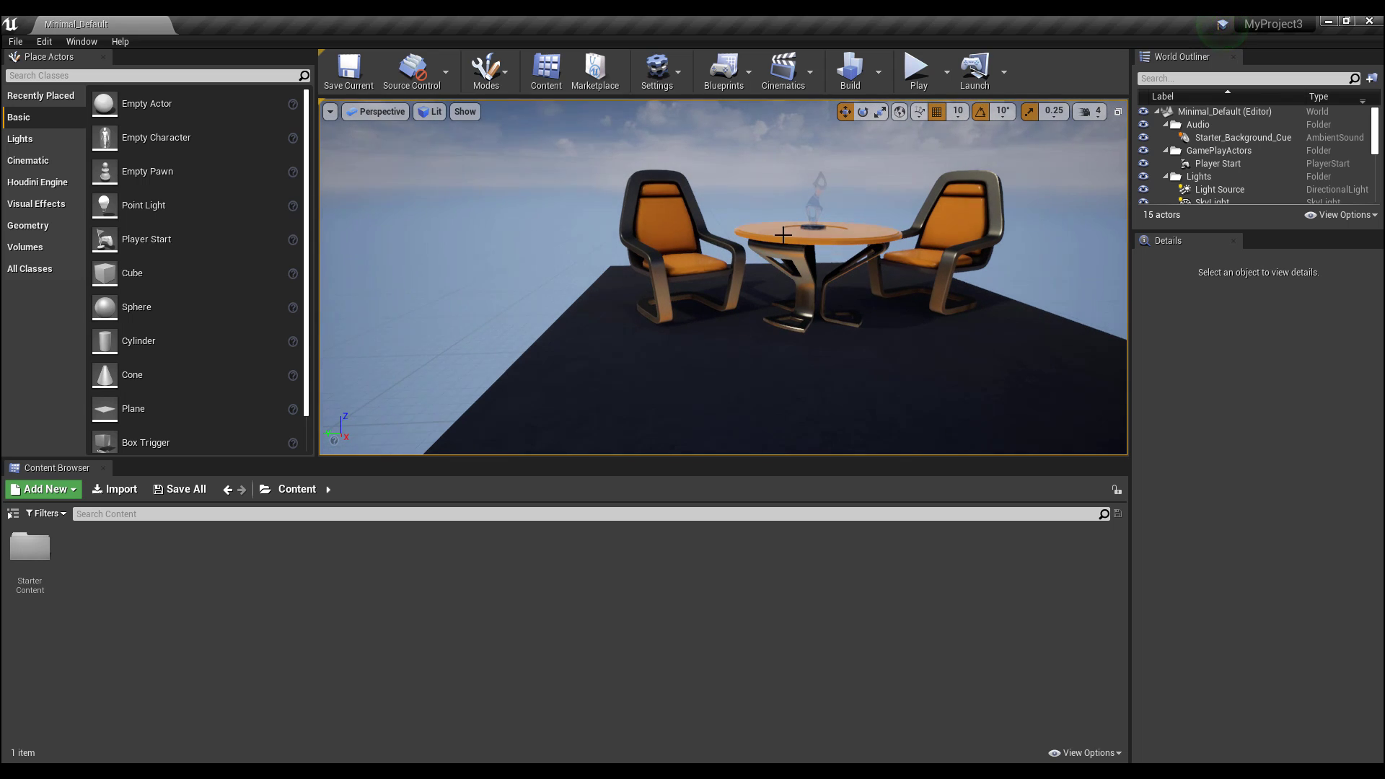
pyautogui.click(784, 236)
pyautogui.press('f')
pyautogui.moveTo(783, 235)
pyautogui.keyDown('alt'); pyautogui.mouseDown()
pyautogui.moveTo(783, 268)
pyautogui.moveTo(894, 238)
pyautogui.moveTo(728, 246)
pyautogui.moveTo(801, 253)
pyautogui.mouseUp(); pyautogui.keyUp('alt')
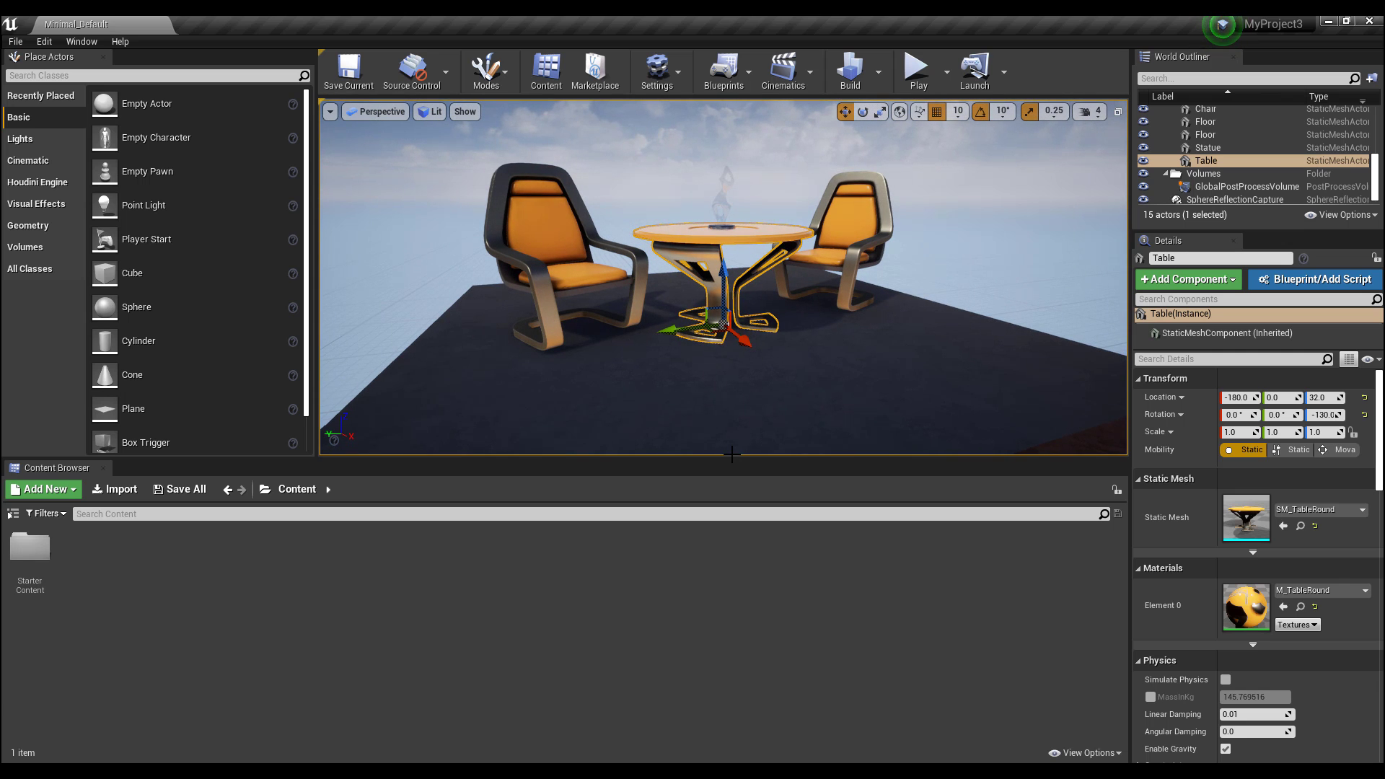
pyautogui.moveTo(731, 453); pyautogui.dragTo(733, 590)
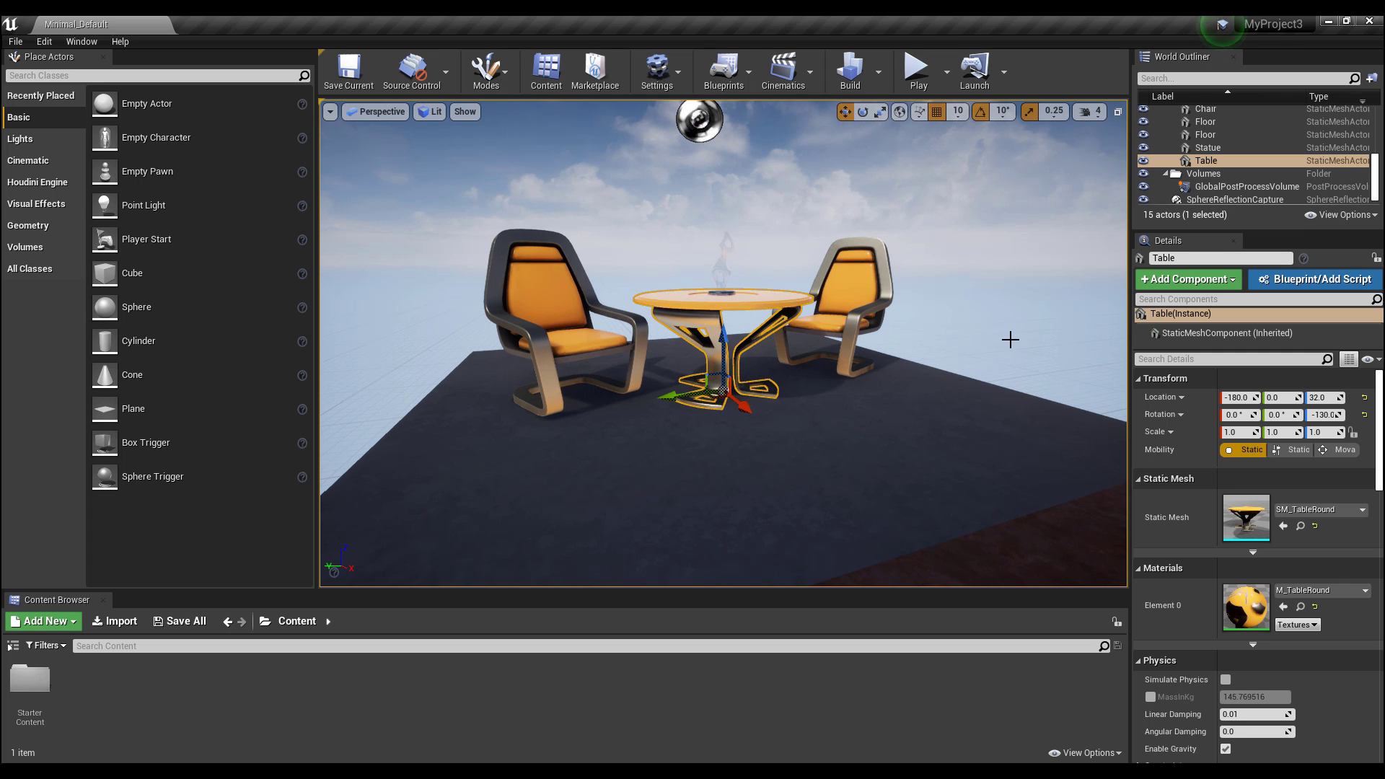
# - In Maya, switch the perspective viewport's renderer to Mirror and show the whole Unreal scene
pyautogui.click(1329, 23)
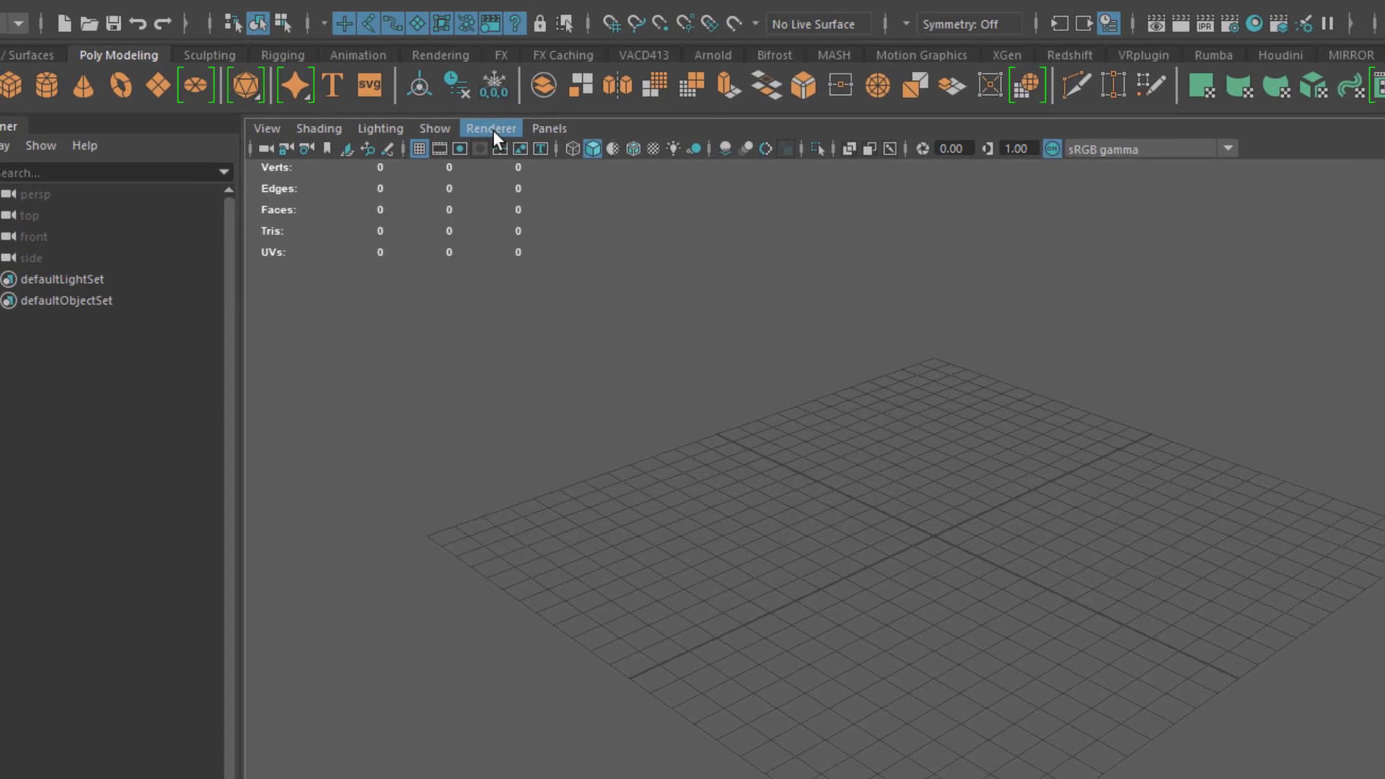
pyautogui.click(398, 132)
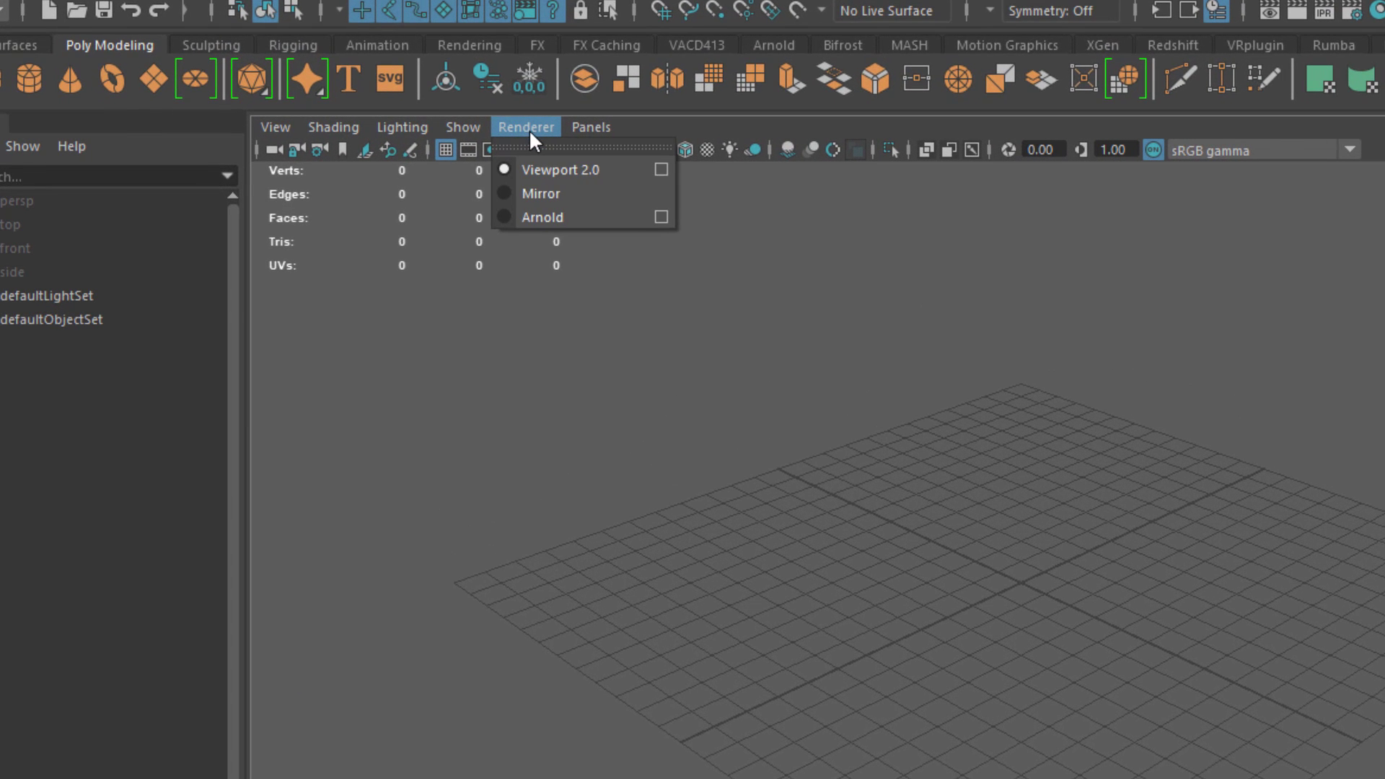
pyautogui.click(538, 192)
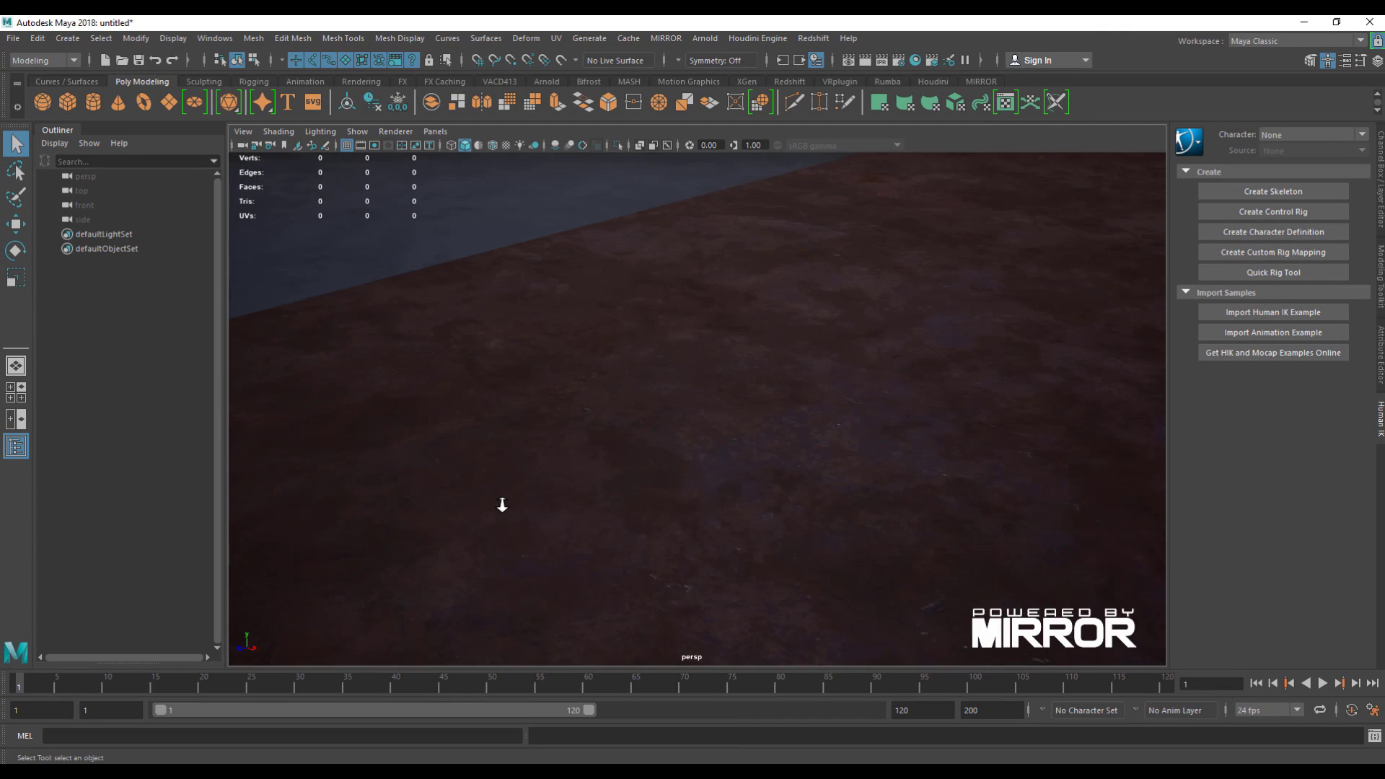
pyautogui.scroll(-8, 502, 505)
pyautogui.scroll(3, 575, 484)
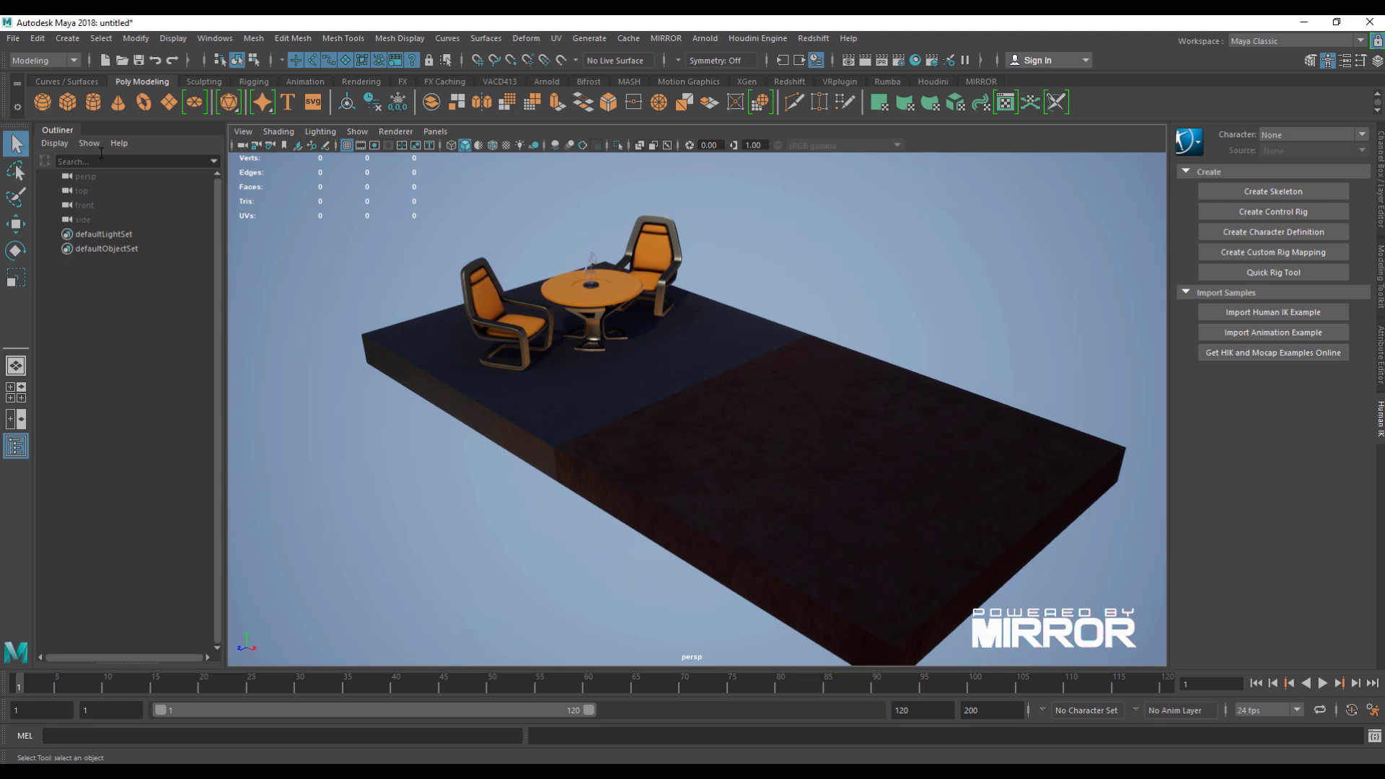
# - Create a polygon cube and raise it above the floor beside the table and chairs
pyautogui.click(67, 105)
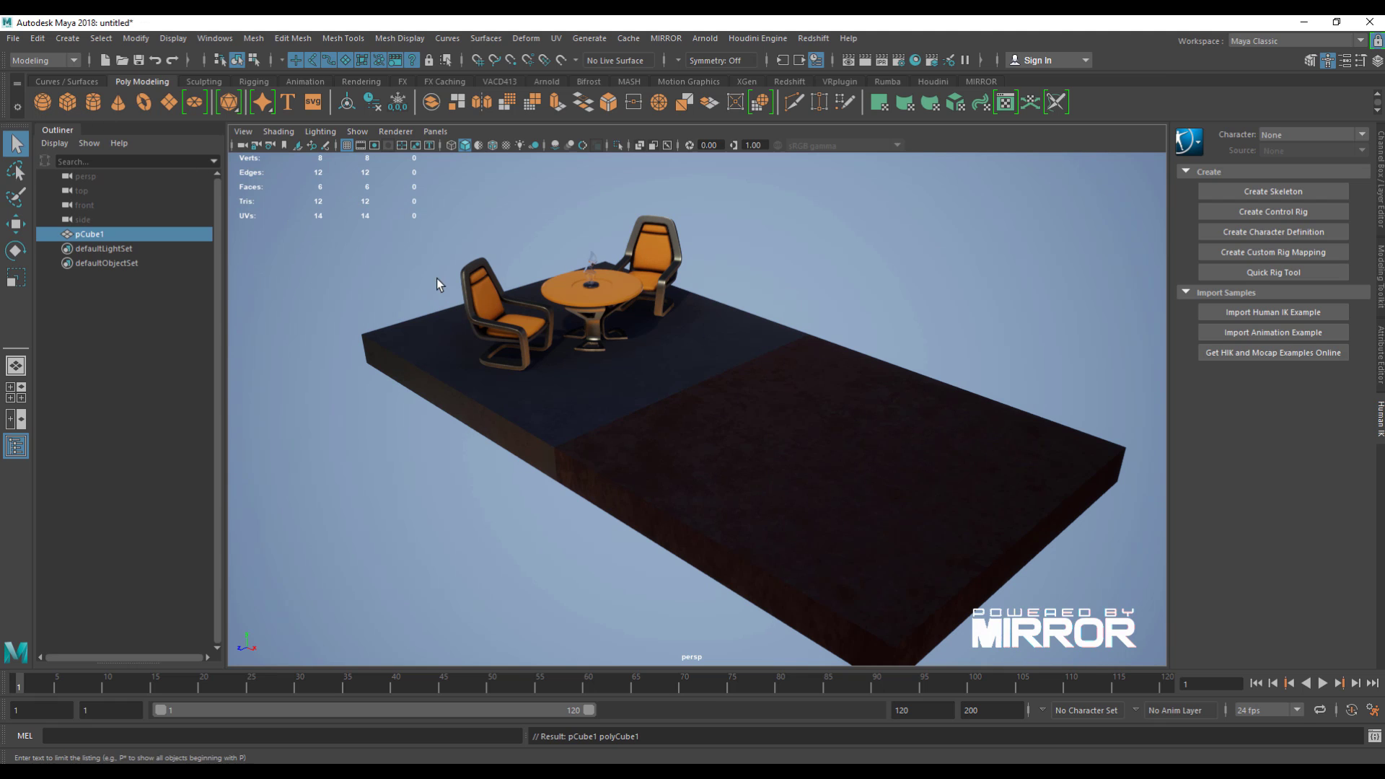
pyautogui.keyDown('alt'); pyautogui.moveTo(620, 412); pyautogui.dragTo(698, 495); pyautogui.keyUp('alt')
pyautogui.keyDown('alt'); pyautogui.moveTo(698, 494); pyautogui.dragTo(513, 454, button='right'); pyautogui.keyUp('alt')
pyautogui.keyDown('alt'); pyautogui.moveTo(513, 454); pyautogui.dragTo(425, 440); pyautogui.keyUp('alt')
pyautogui.click(16, 223)
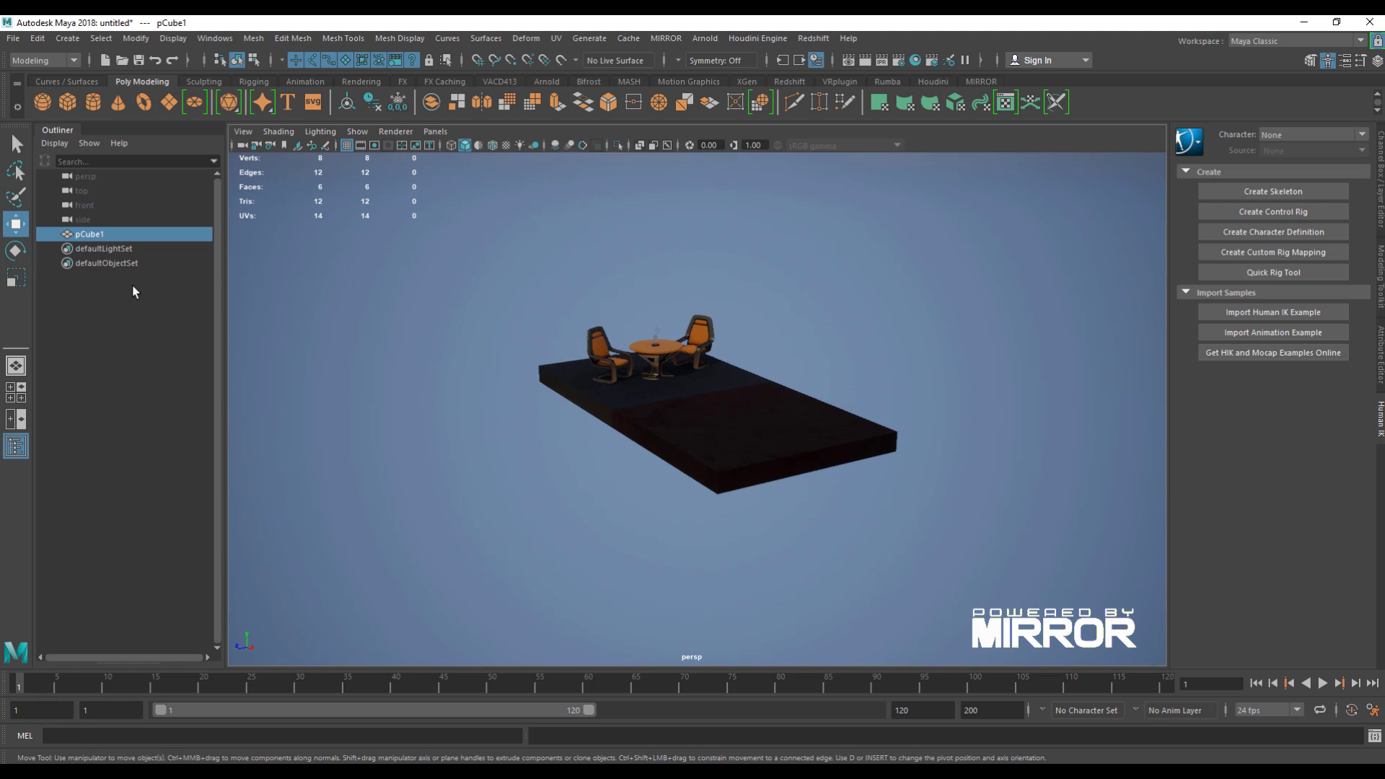
pyautogui.keyDown('alt'); pyautogui.moveTo(534, 422); pyautogui.dragTo(680, 473); pyautogui.keyUp('alt')
pyautogui.keyDown('alt'); pyautogui.moveTo(680, 473); pyautogui.dragTo(785, 445, button='right'); pyautogui.keyUp('alt')
pyautogui.moveTo(694, 367); pyautogui.dragTo(750, 378)
pyautogui.keyDown('alt'); pyautogui.moveTo(725, 422); pyautogui.dragTo(678, 427, button='right'); pyautogui.keyUp('alt')
pyautogui.keyDown('alt'); pyautogui.moveTo(678, 427); pyautogui.dragTo(637, 411); pyautogui.keyUp('alt')
pyautogui.keyDown('alt'); pyautogui.moveTo(642, 380); pyautogui.dragTo(696, 409, button='right'); pyautogui.keyUp('alt')
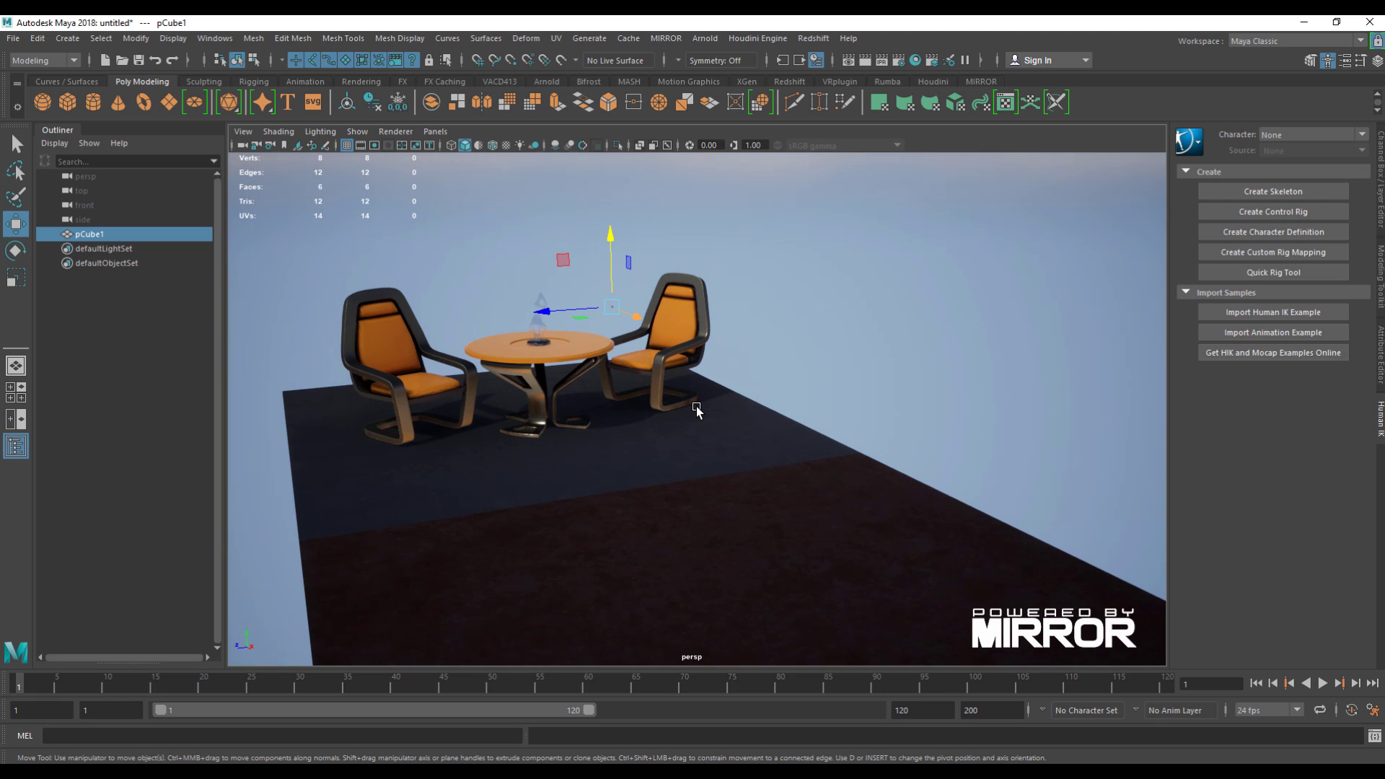
# - Scale the cube uniformly by about 118.5, then delete it
pyautogui.press('r')
pyautogui.moveTo(612, 307); pyautogui.dragTo(765, 382)
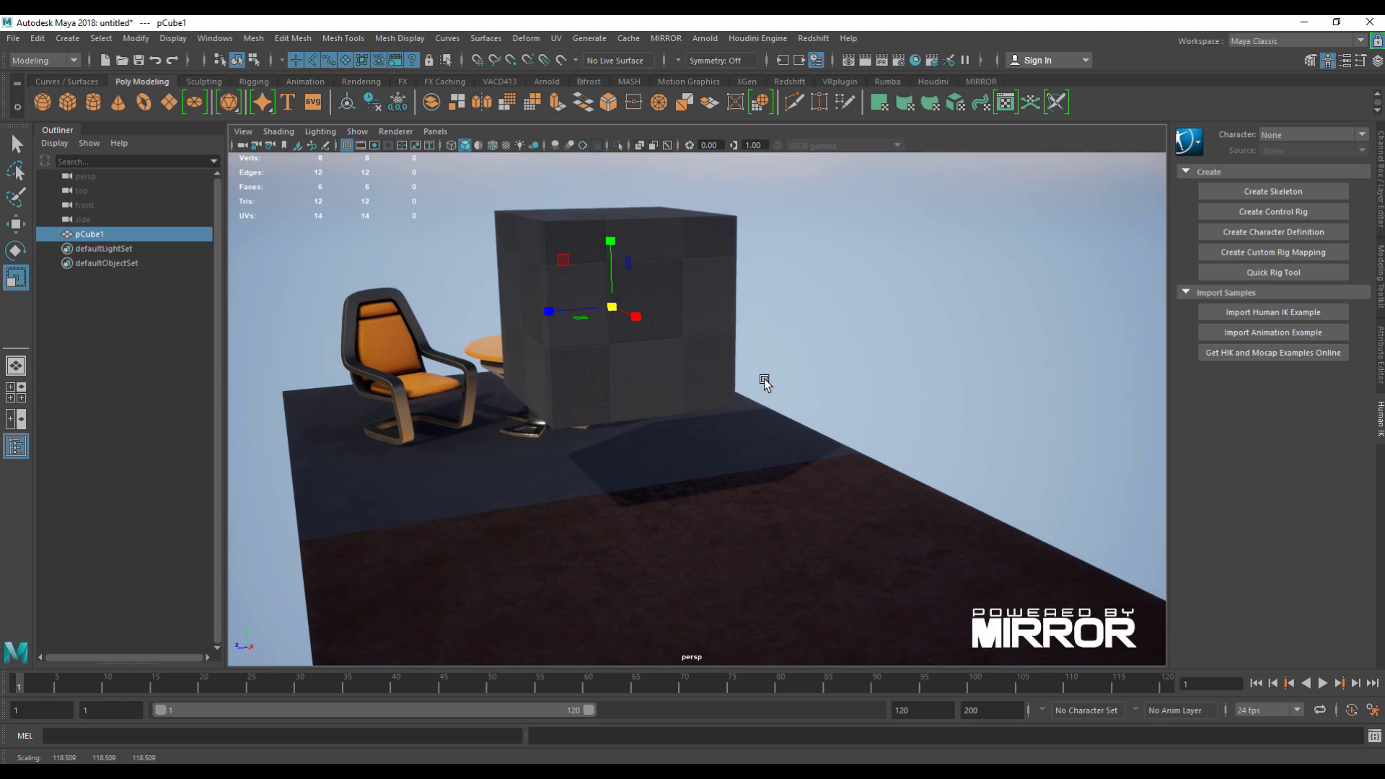
pyautogui.press('Delete')
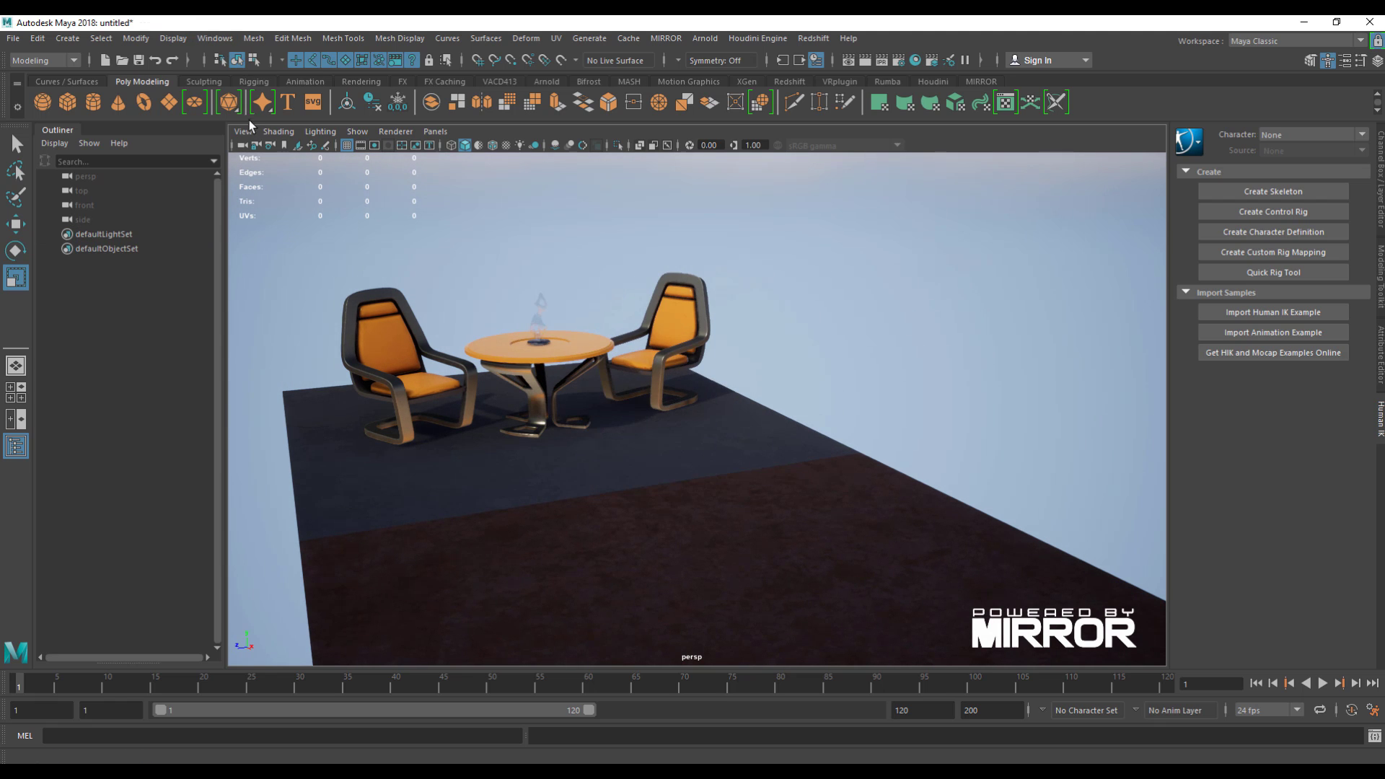
# - Set Maya's linear working unit to meter in the general application preferences and save them
pyautogui.click(214, 38)
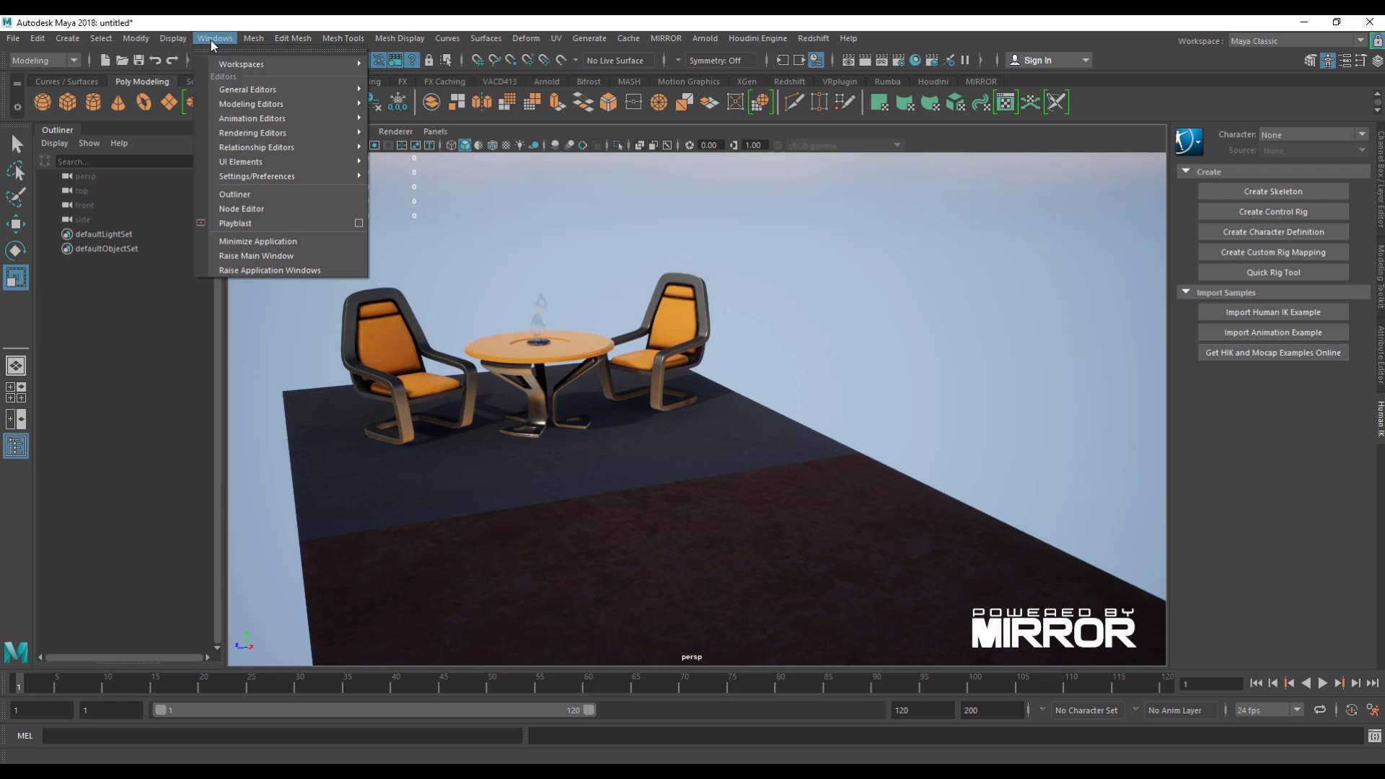
pyautogui.moveTo(249, 137)
pyautogui.click(390, 137)
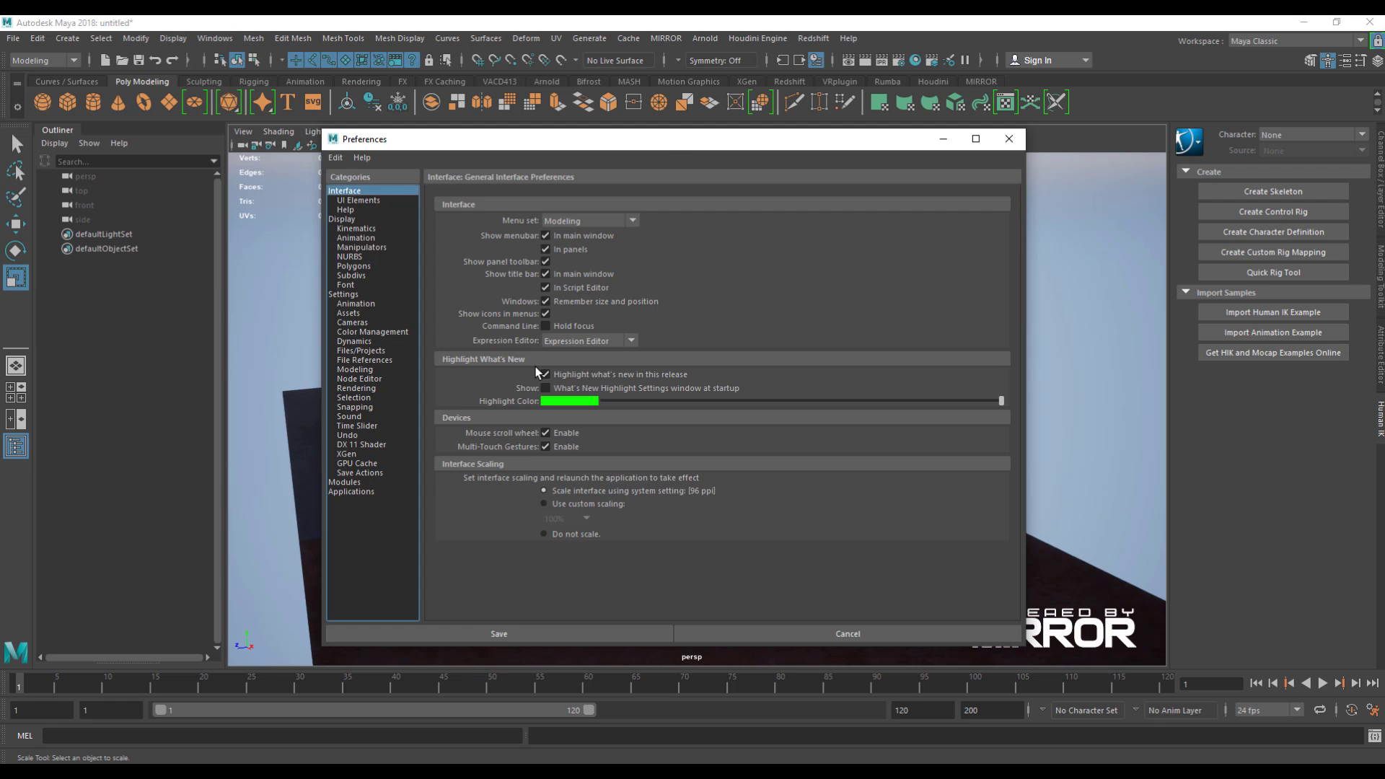
pyautogui.click(344, 295)
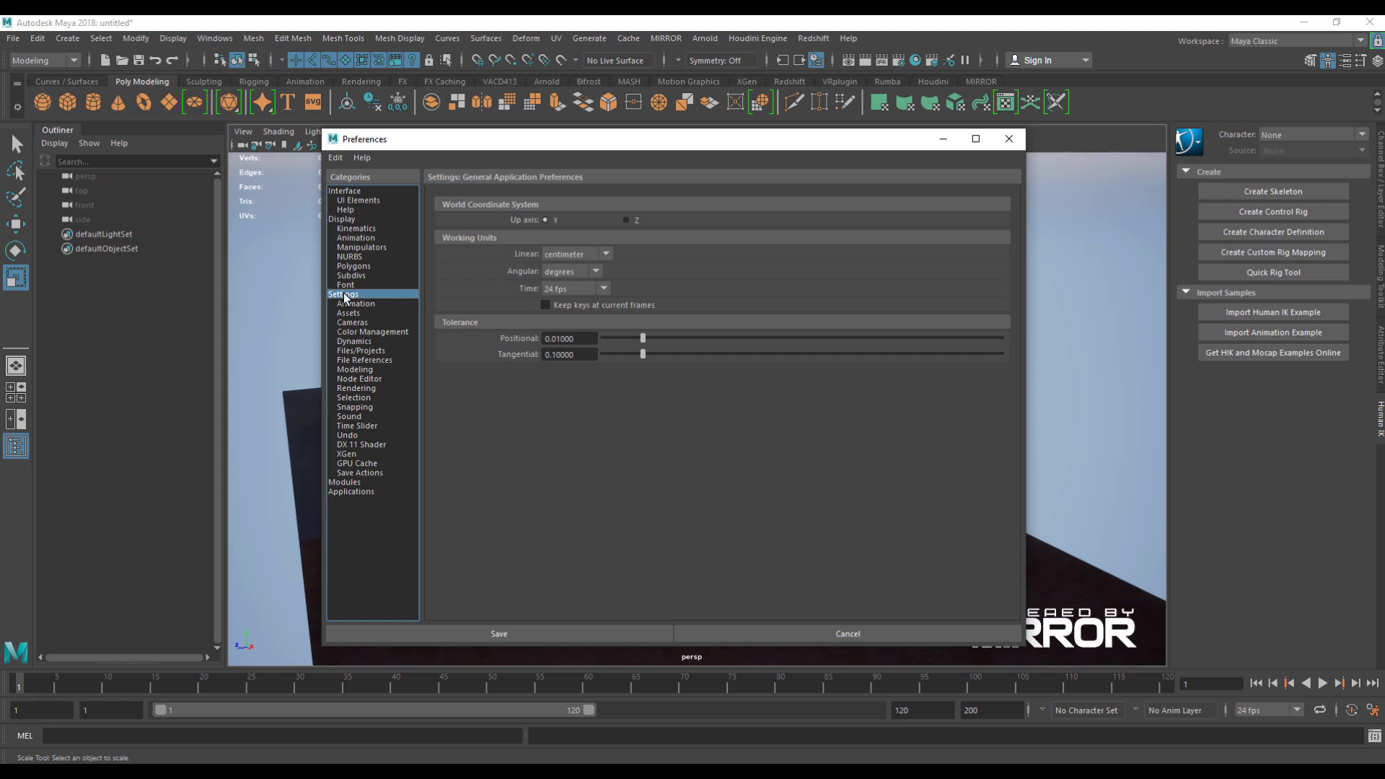
pyautogui.click(588, 257)
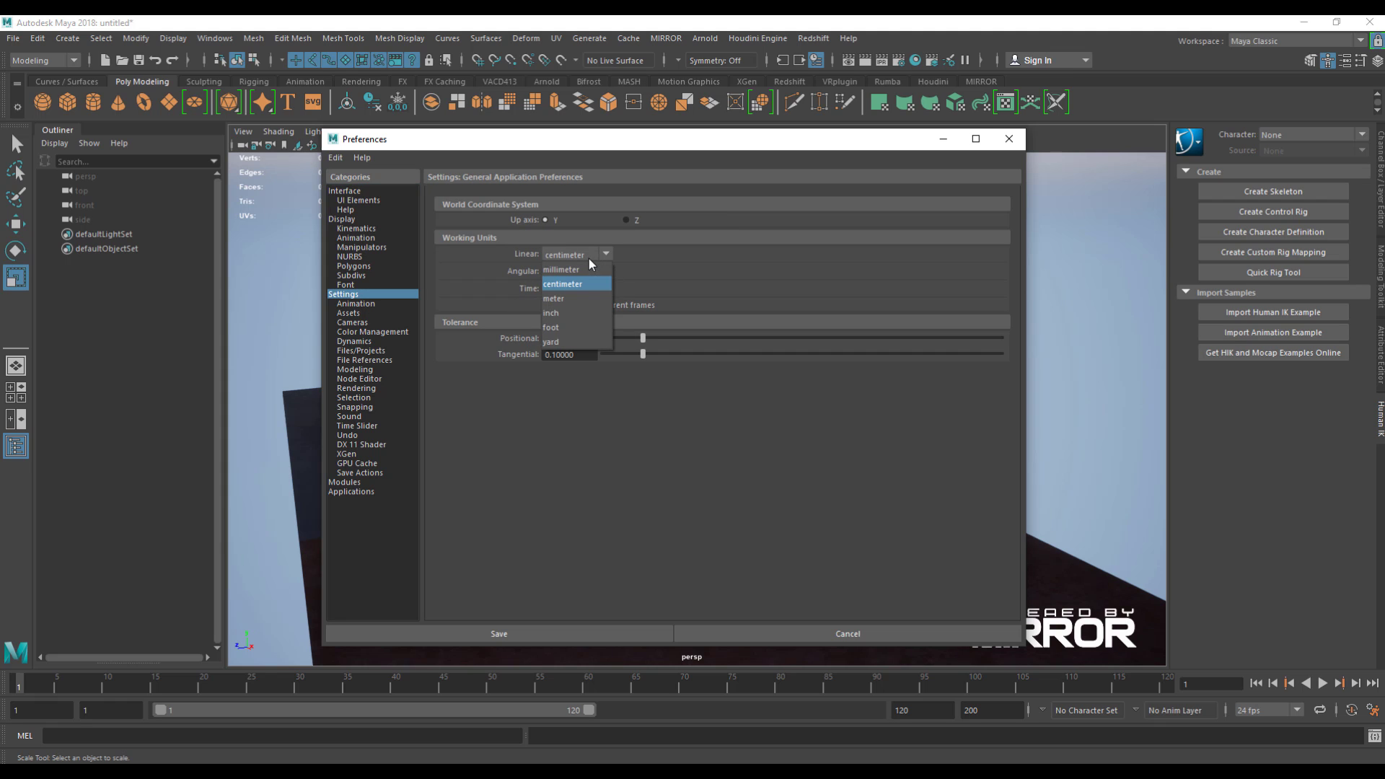
pyautogui.click(564, 298)
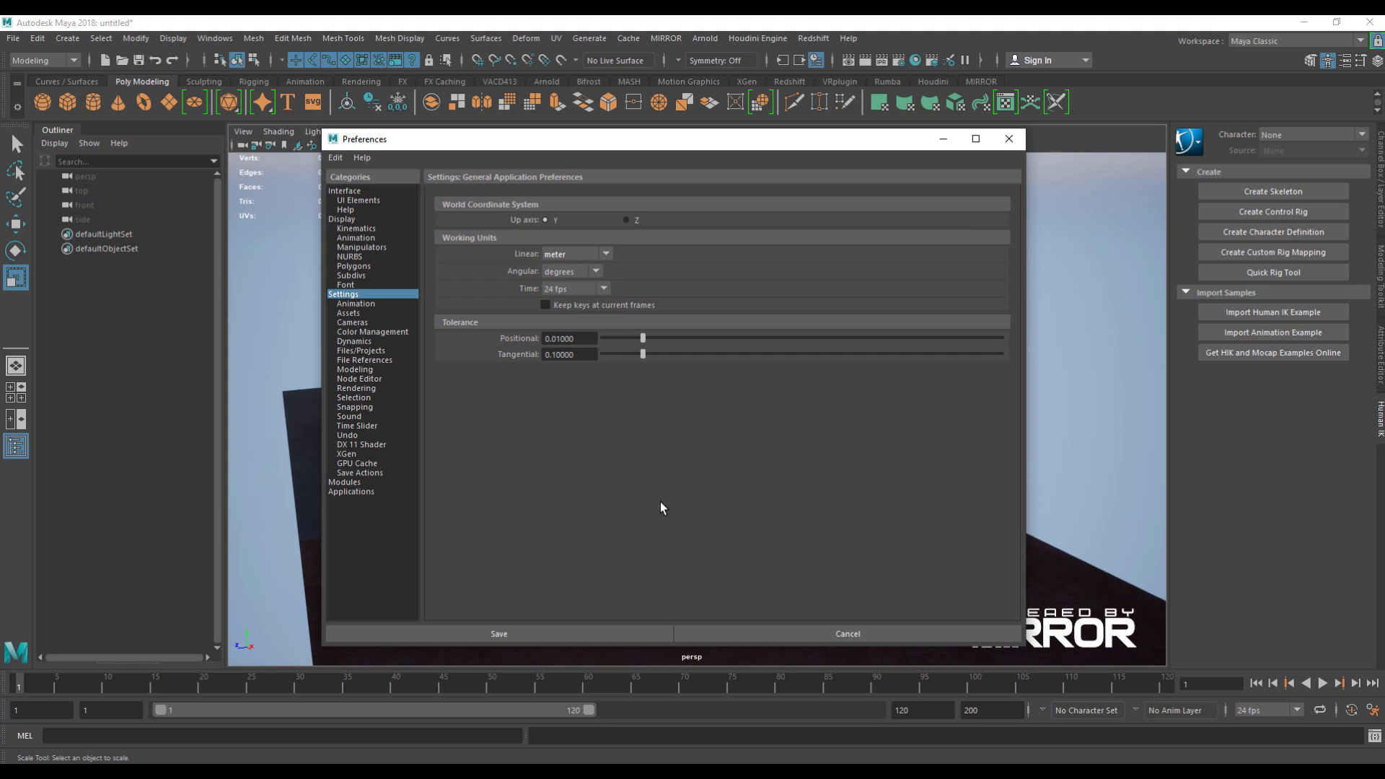
pyautogui.click(537, 634)
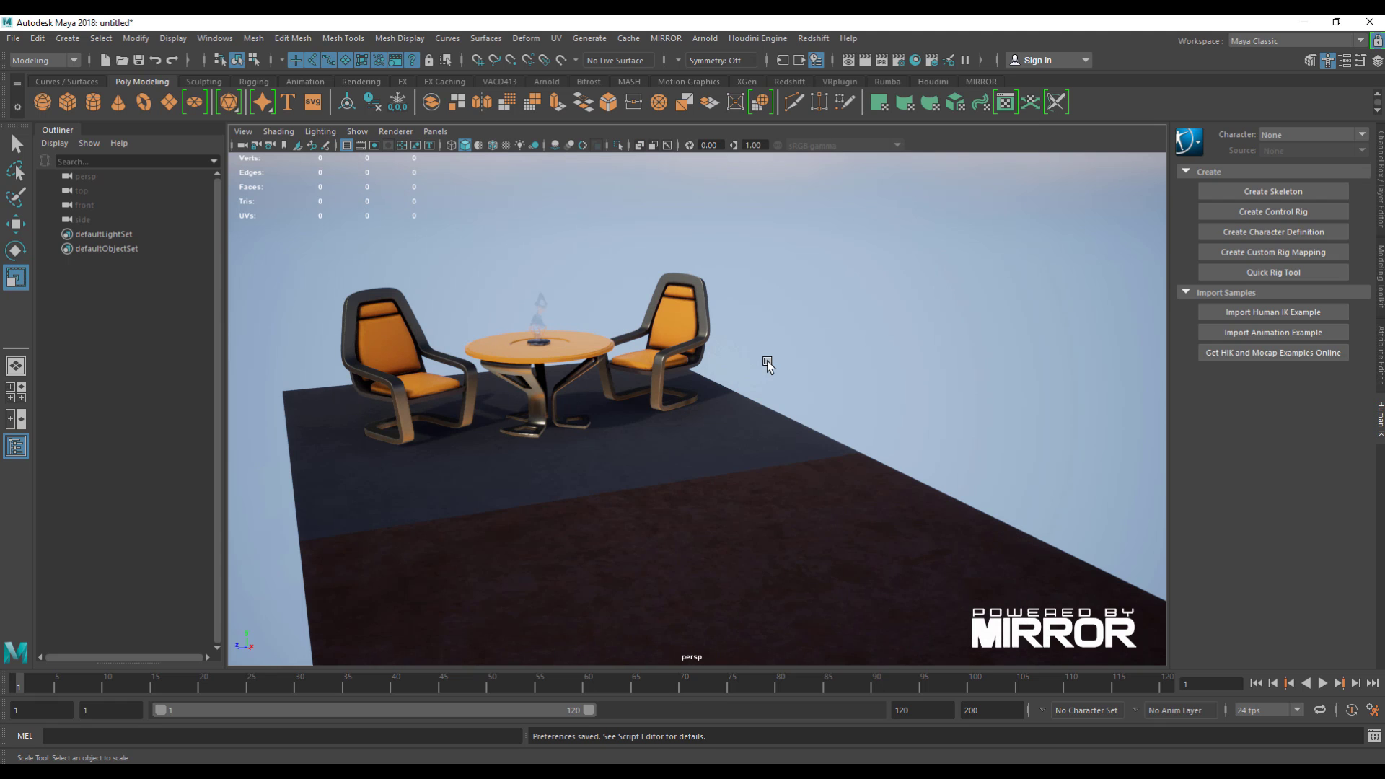
# - Create a polygon cube and raise it about 0.83 m so it rises above the floor
pyautogui.click(68, 103)
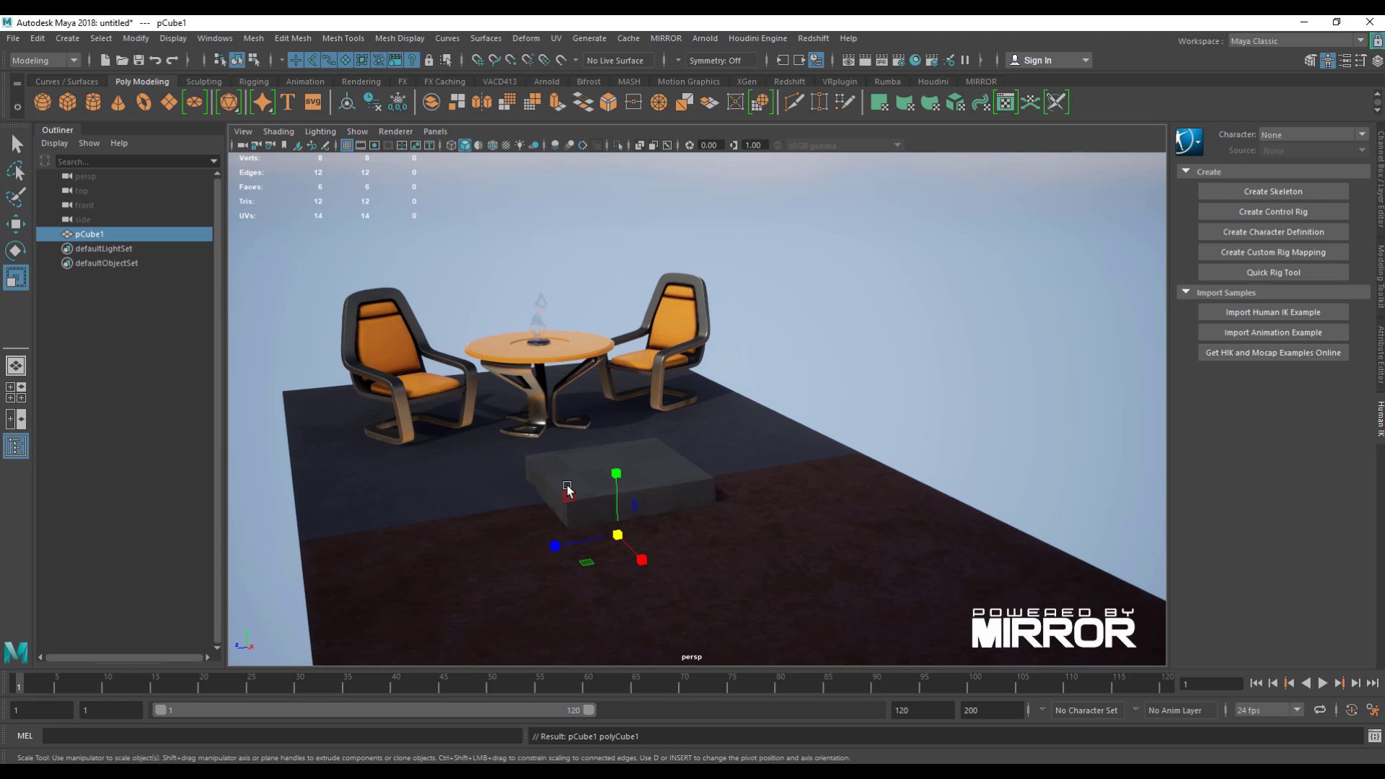
pyautogui.keyDown('alt'); pyautogui.moveTo(667, 520); pyautogui.dragTo(638, 574); pyautogui.keyUp('alt')
pyautogui.click(16, 225)
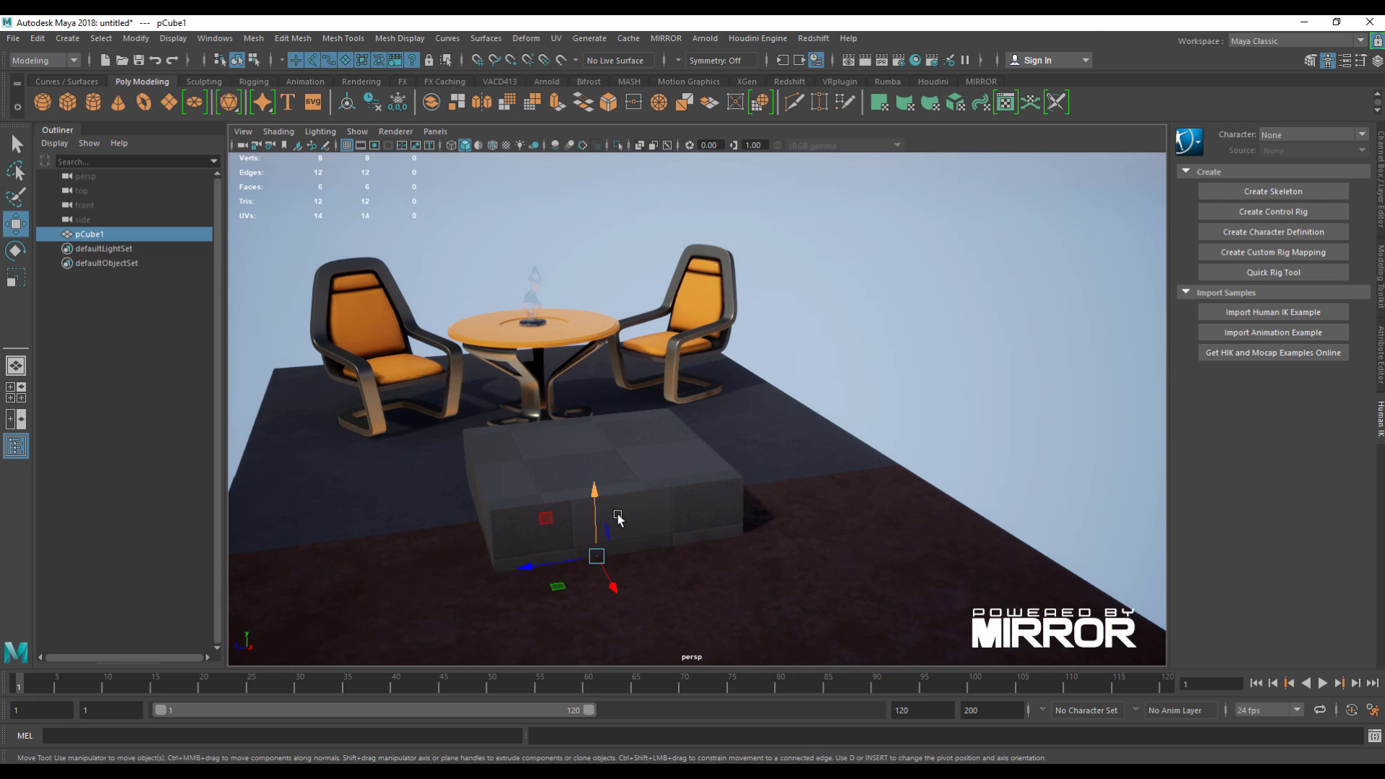
pyautogui.moveTo(593, 498); pyautogui.dragTo(588, 360)
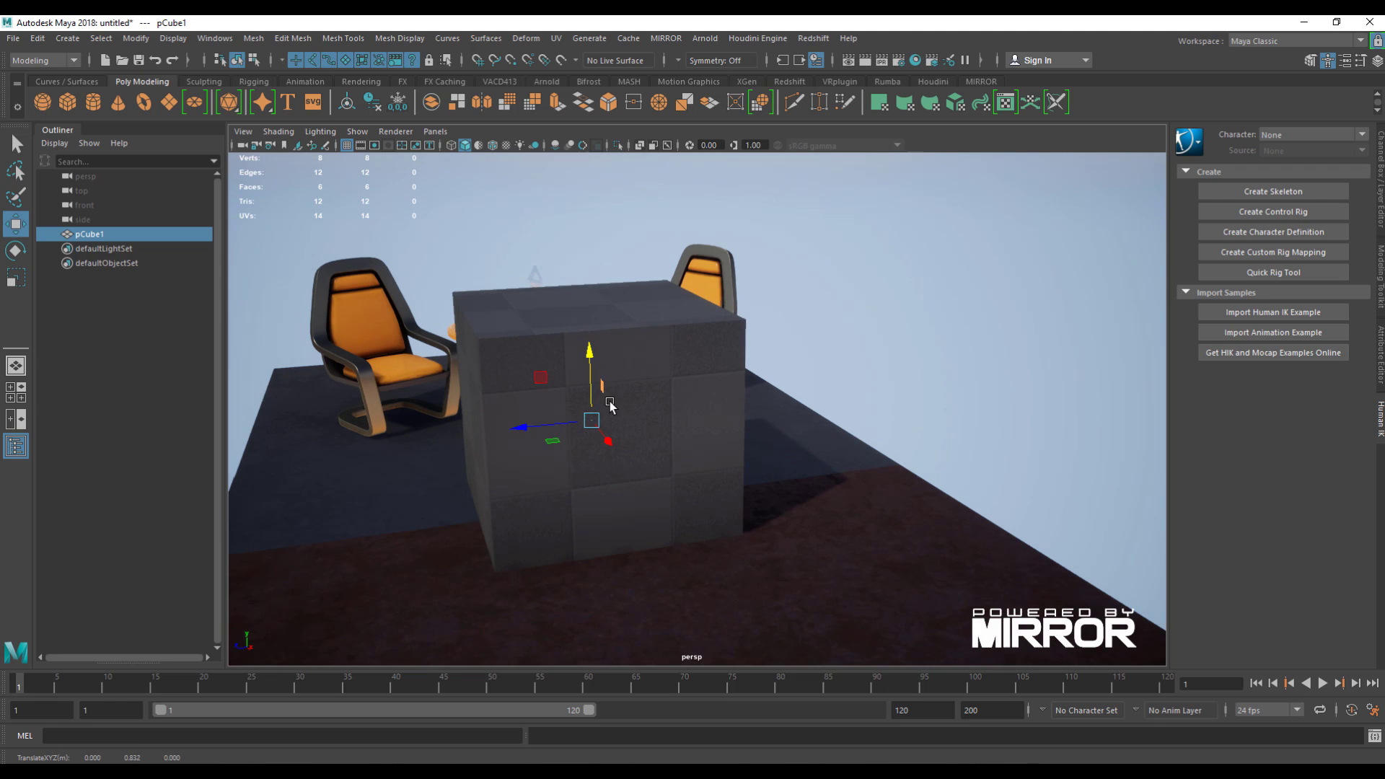
pyautogui.keyDown('alt'); pyautogui.moveTo(634, 448); pyautogui.dragTo(823, 510); pyautogui.keyUp('alt')
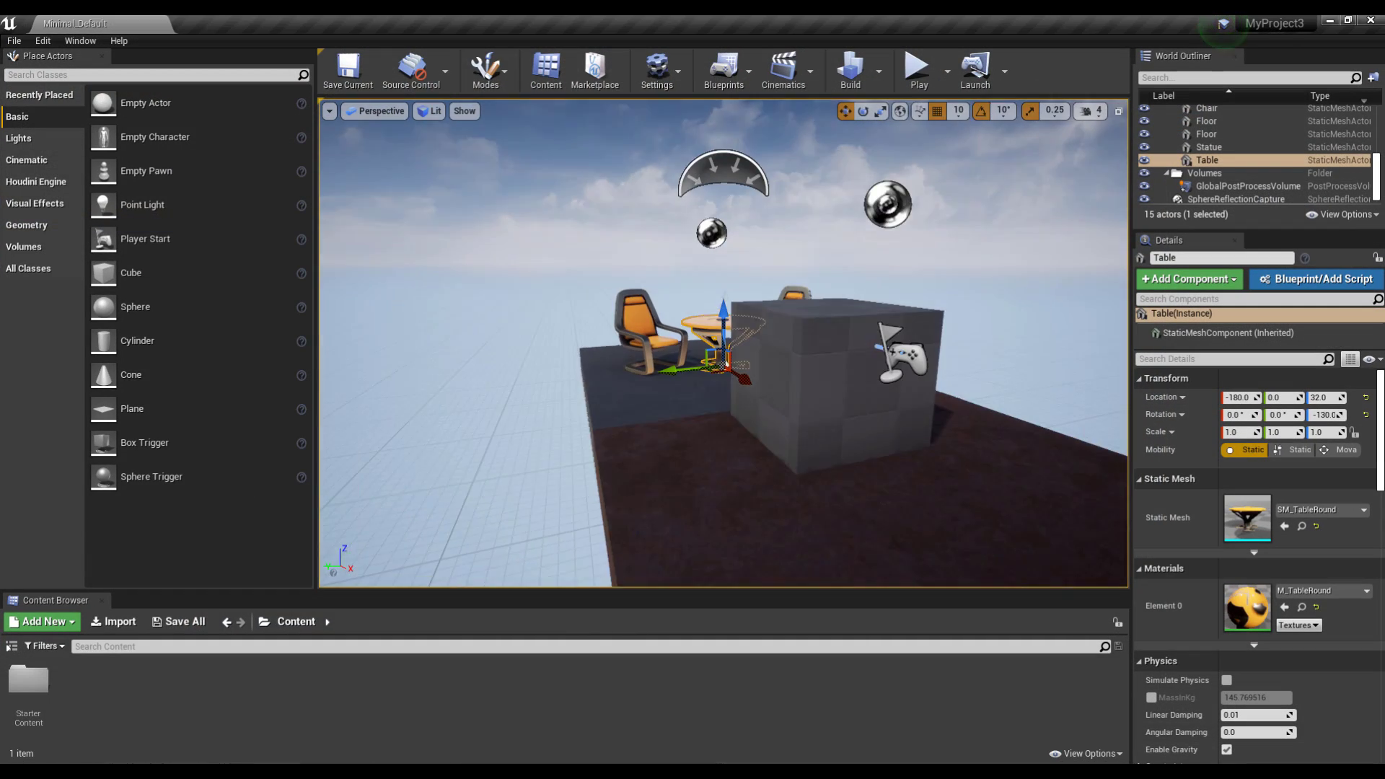
# - In Unreal Editor, delete the chair on the far side of the table from the cube
pyautogui.scroll(-1, 723, 343)
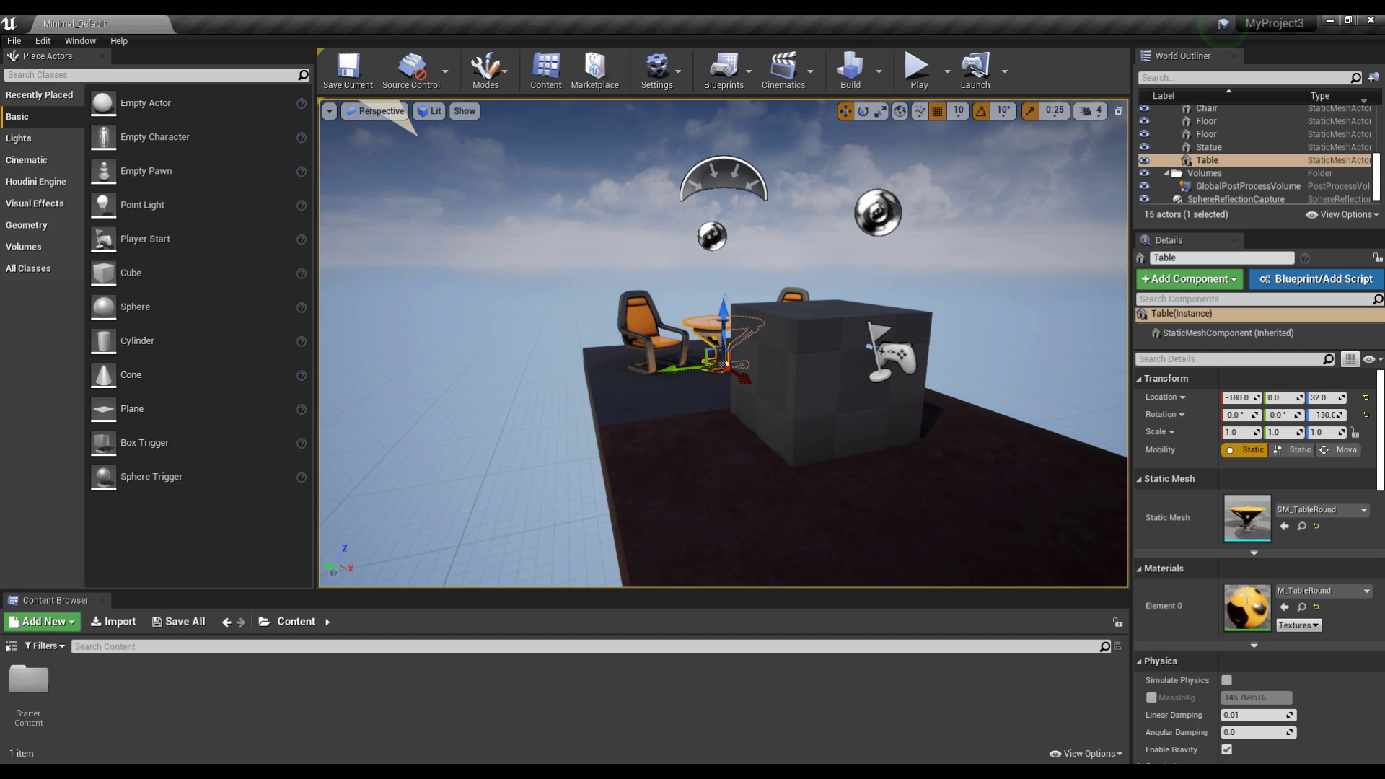
pyautogui.click(649, 323)
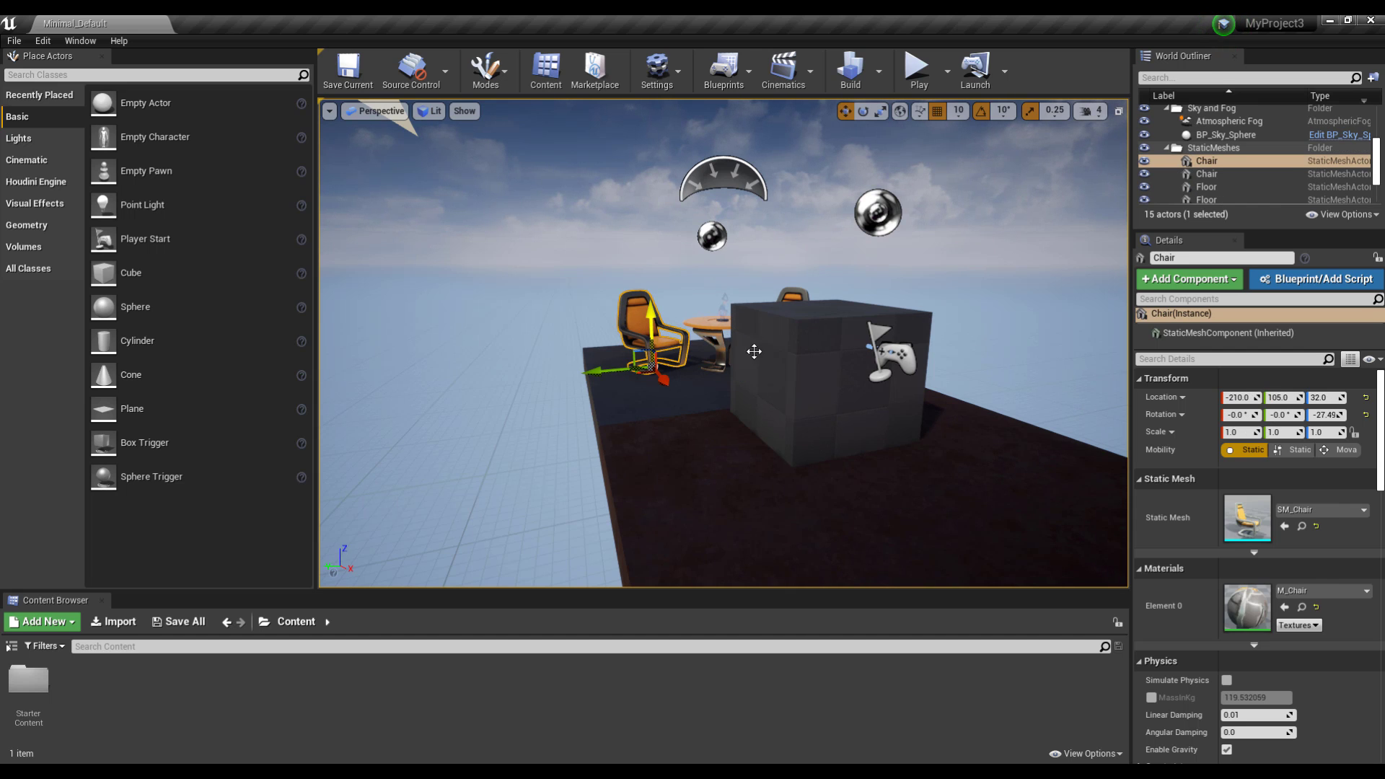
pyautogui.press('Delete')
pyautogui.keyDown('alt'); pyautogui.moveTo(759, 353); pyautogui.dragTo(787, 359); pyautogui.keyUp('alt')
pyautogui.moveTo(975, 335); pyautogui.dragTo(975, 336, button='right')
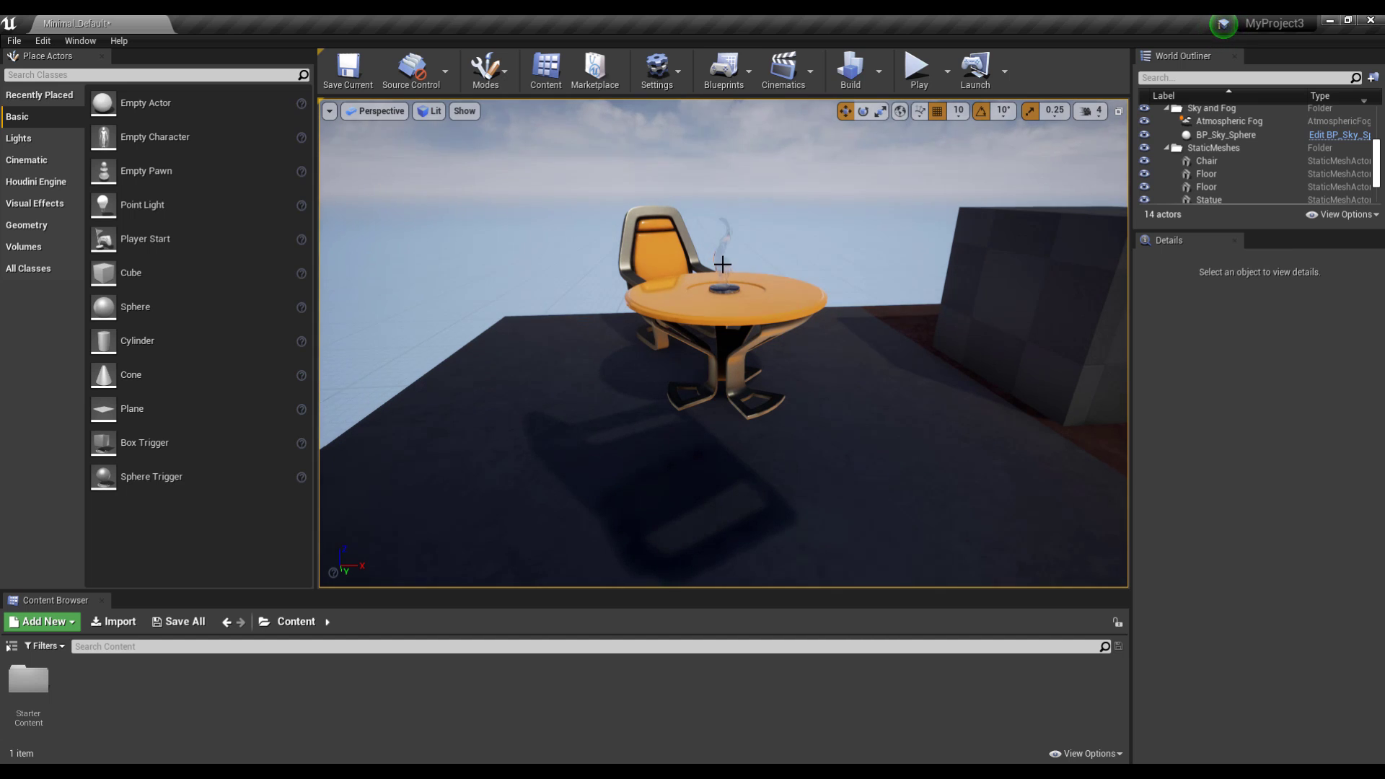
# - Move the statue and table together across the floor, then reposition the remaining chair
pyautogui.click(722, 266)
pyautogui.keyDown('ctrl'); pyautogui.click(754, 348); pyautogui.keyUp('ctrl')
pyautogui.moveTo(776, 393); pyautogui.dragTo(727, 395)
pyautogui.doubleClick(744, 409)
pyautogui.keyDown('alt'); pyautogui.moveTo(745, 330); pyautogui.dragTo(745, 330); pyautogui.keyUp('alt')
pyautogui.click(871, 310)
pyautogui.moveTo(837, 333); pyautogui.dragTo(882, 386)
pyautogui.keyDown('alt'); pyautogui.moveTo(757, 462); pyautogui.dragTo(829, 440); pyautogui.keyUp('alt')
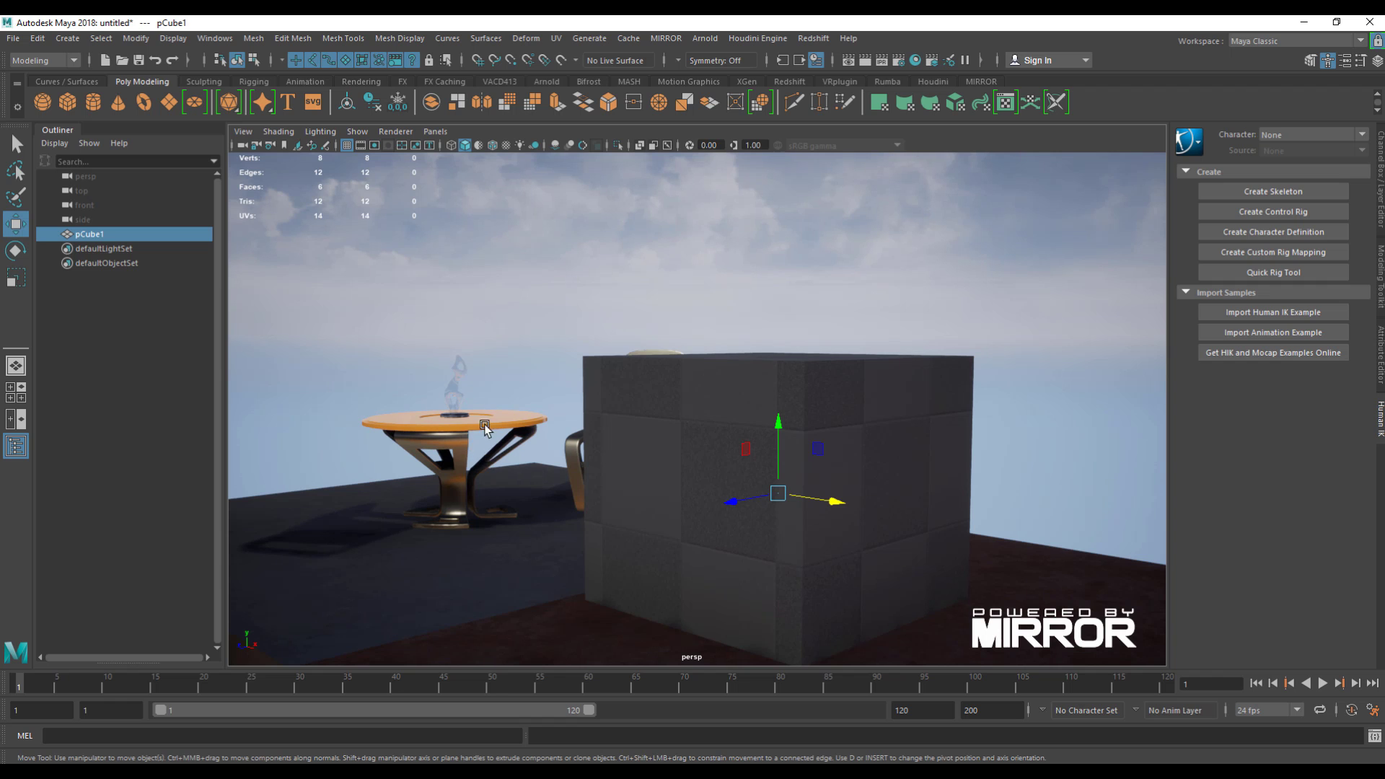
# - In Maya, raise the cube to a height of about 1.16 m and scale it uniformly to about 0.875
pyautogui.moveTo(483, 424)
pyautogui.keyDown('alt'); pyautogui.mouseDown()
pyautogui.moveTo(634, 479)
pyautogui.moveTo(470, 457)
pyautogui.moveTo(489, 443)
pyautogui.mouseUp(); pyautogui.keyUp('alt')
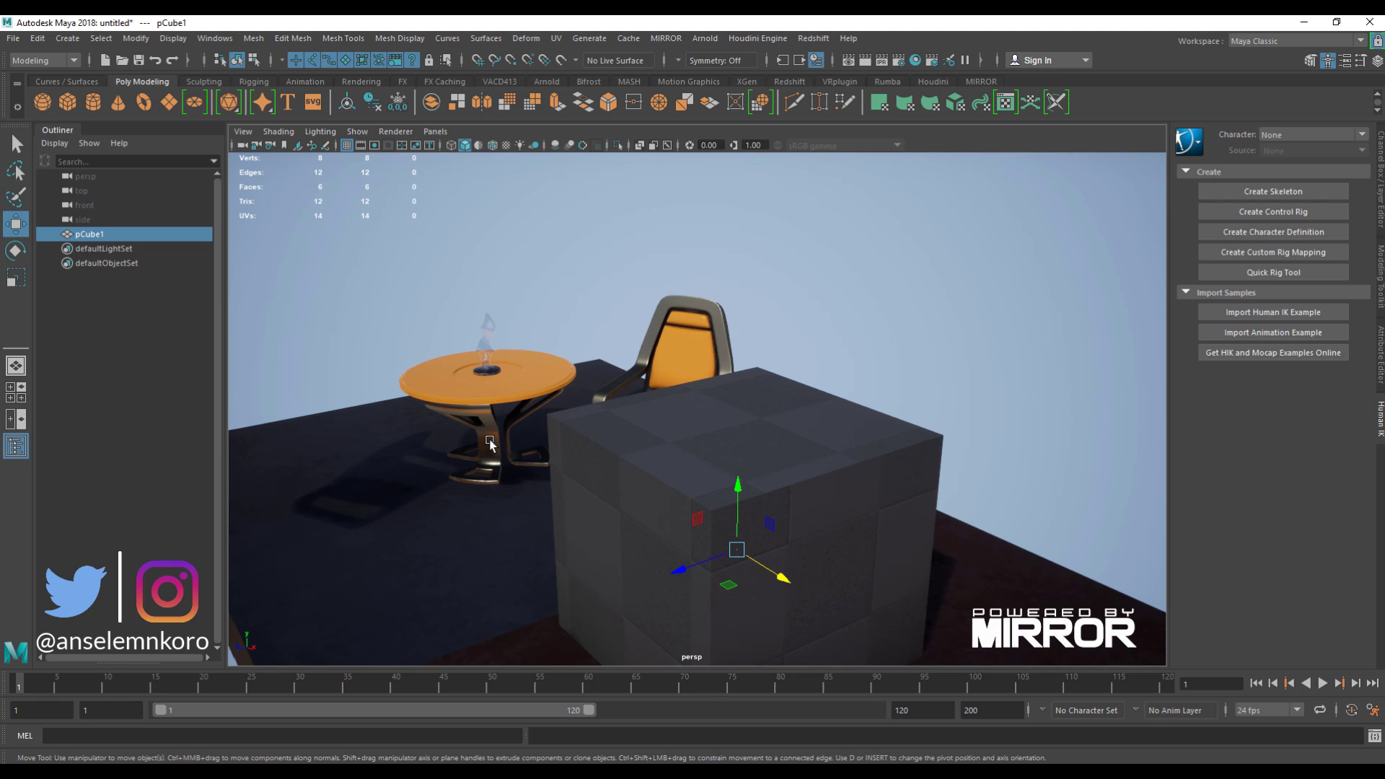
pyautogui.keyDown('alt'); pyautogui.moveTo(696, 476); pyautogui.dragTo(570, 402, button='right'); pyautogui.keyUp('alt')
pyautogui.keyDown('alt'); pyautogui.moveTo(631, 457); pyautogui.dragTo(821, 367); pyautogui.keyUp('alt')
pyautogui.keyDown('alt'); pyautogui.moveTo(821, 366); pyautogui.dragTo(813, 457, button='right'); pyautogui.keyUp('alt')
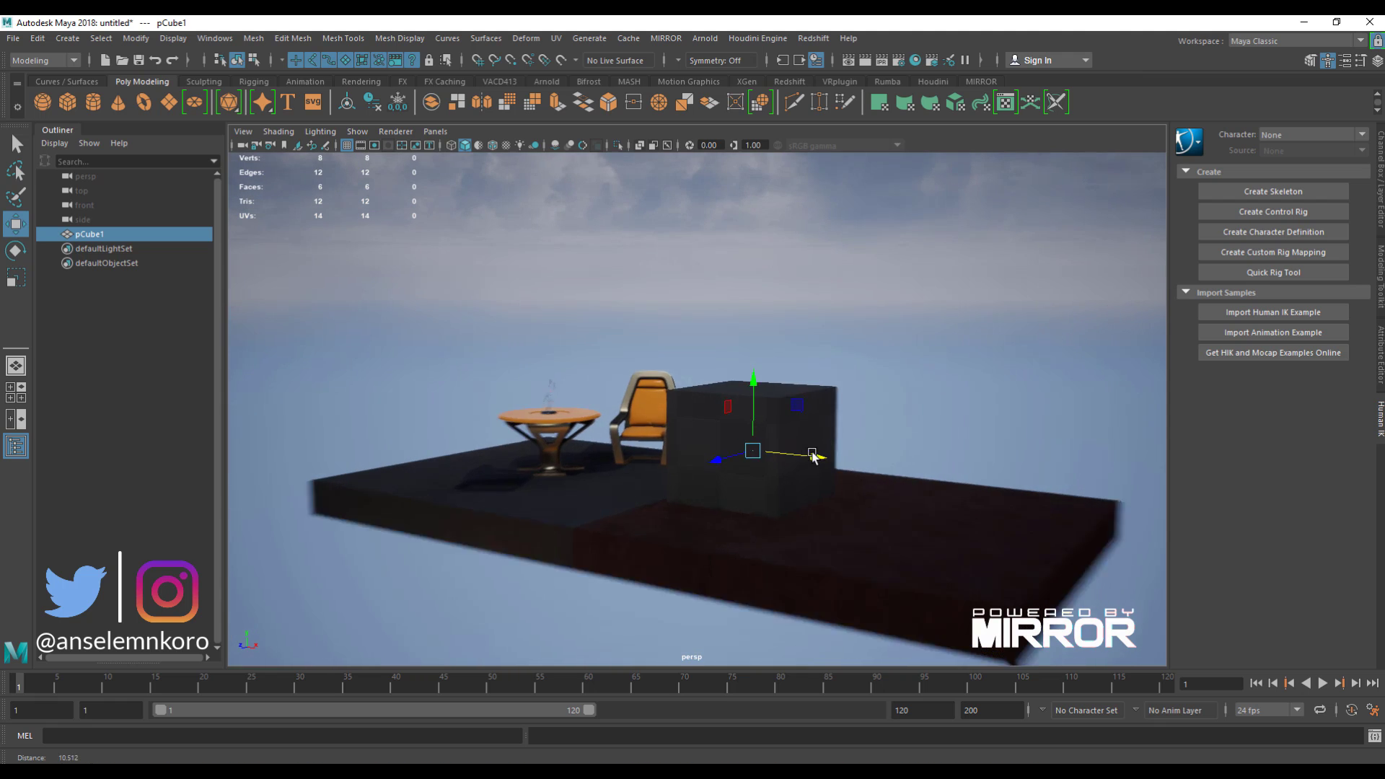
pyautogui.keyDown('alt'); pyautogui.moveTo(774, 459); pyautogui.dragTo(809, 383); pyautogui.keyUp('alt')
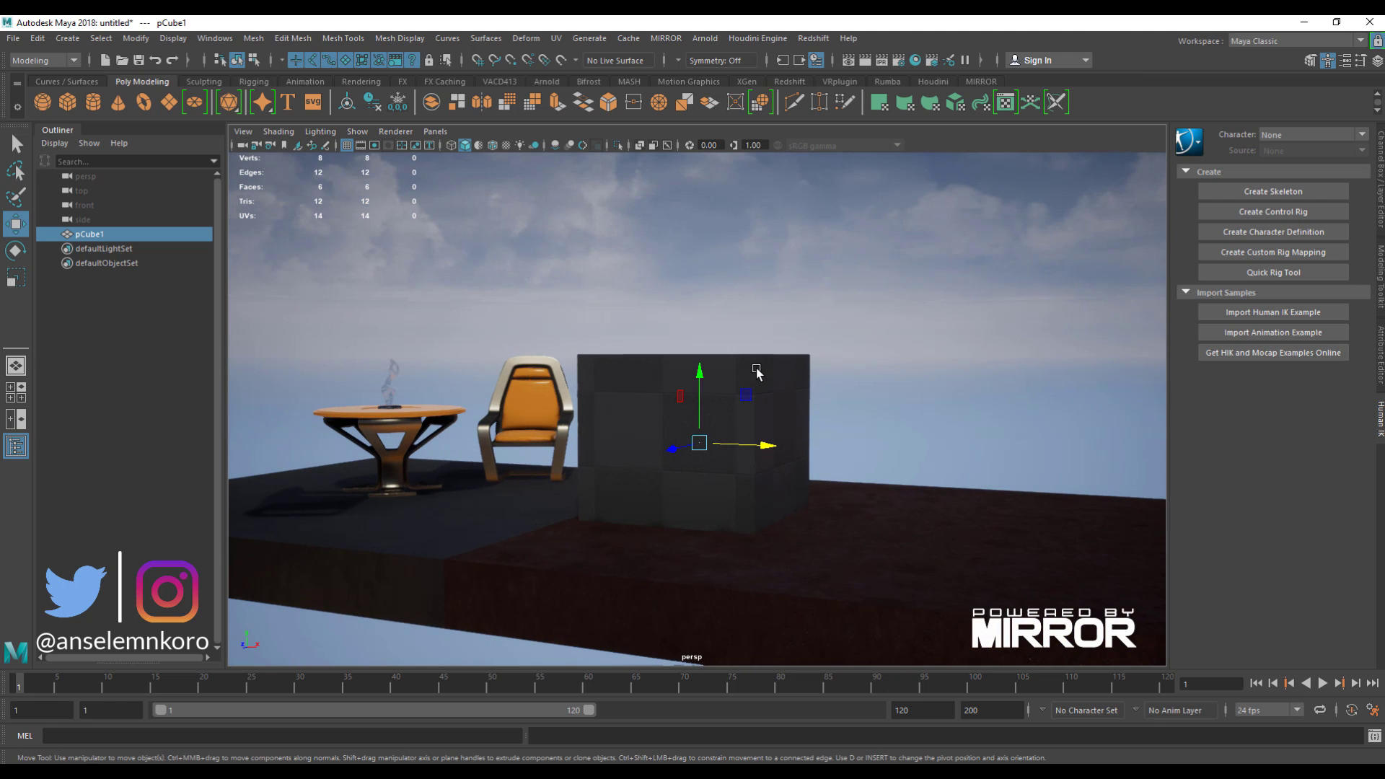
pyautogui.moveTo(699, 386); pyautogui.dragTo(694, 333)
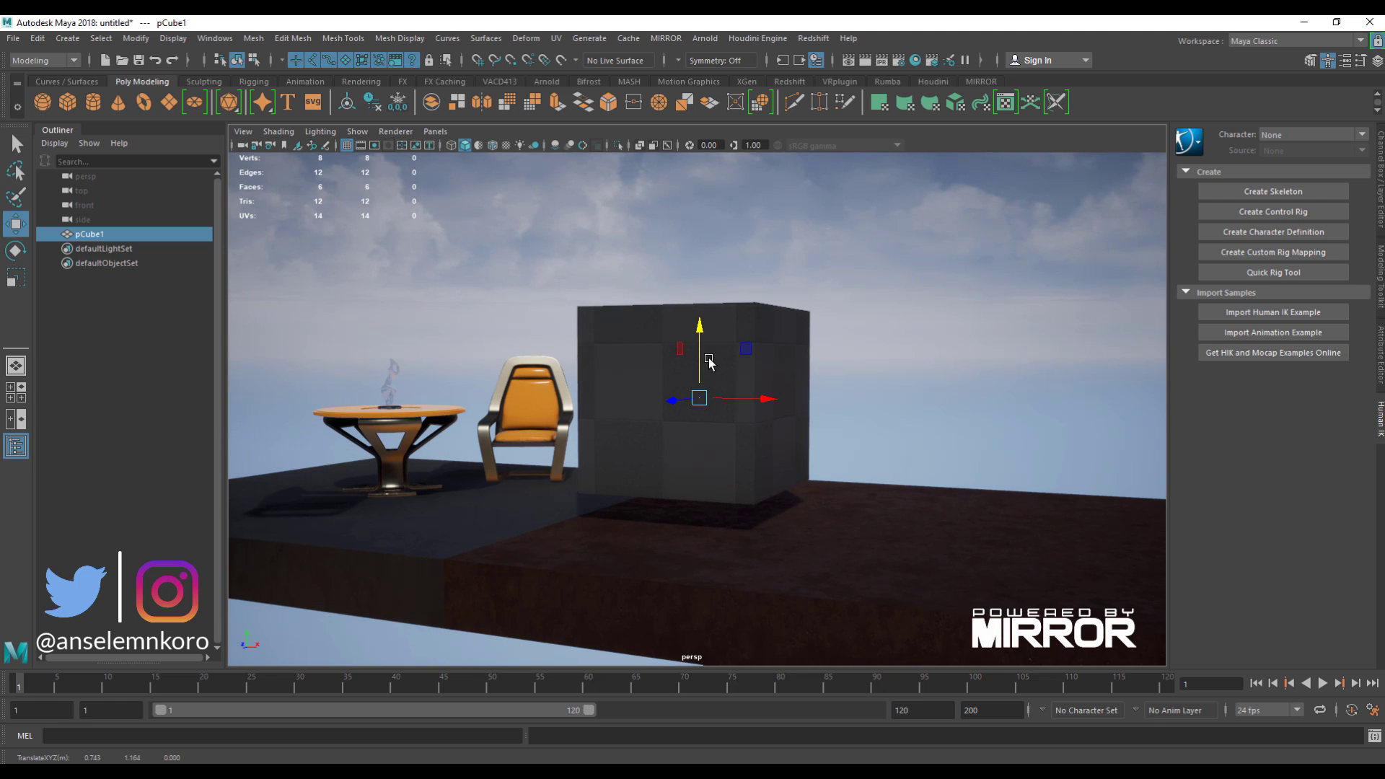
pyautogui.press('r')
pyautogui.moveTo(699, 398); pyautogui.dragTo(653, 390)
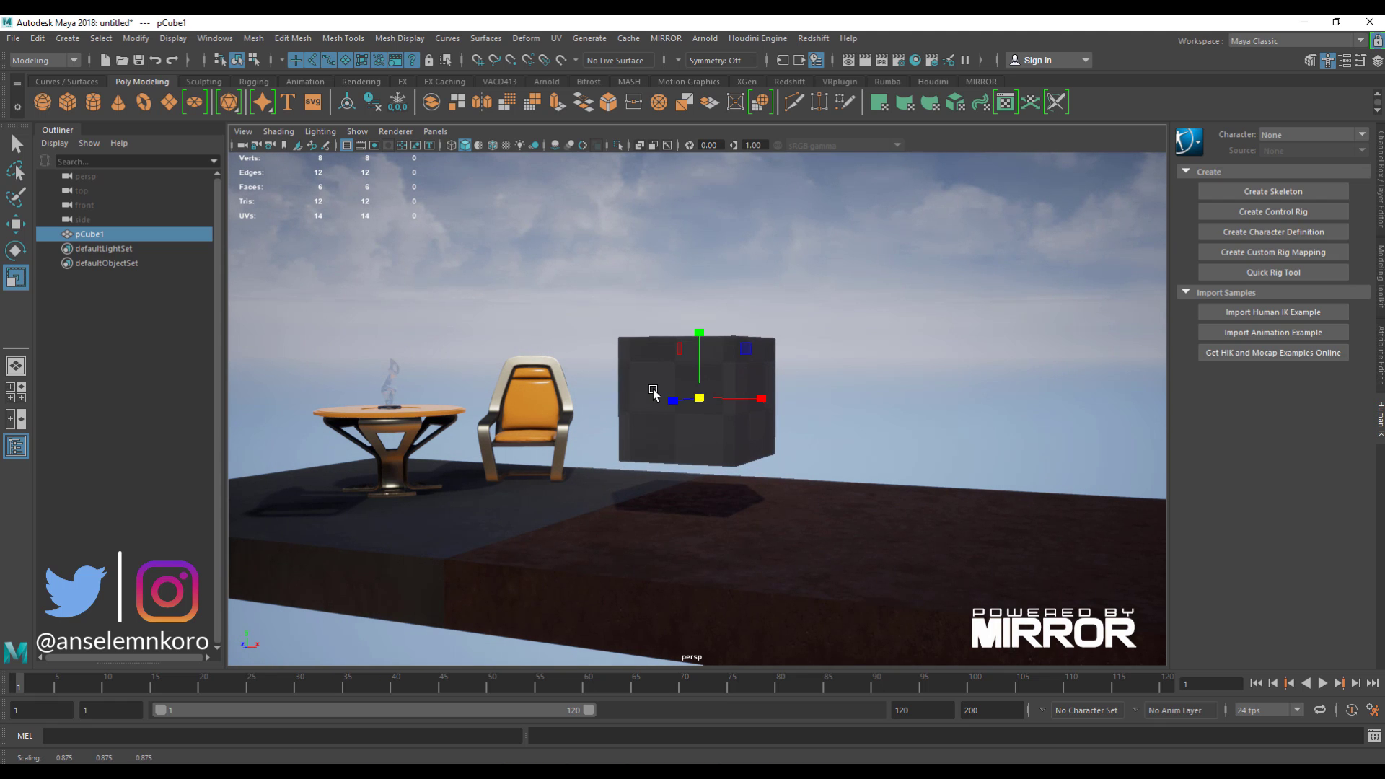
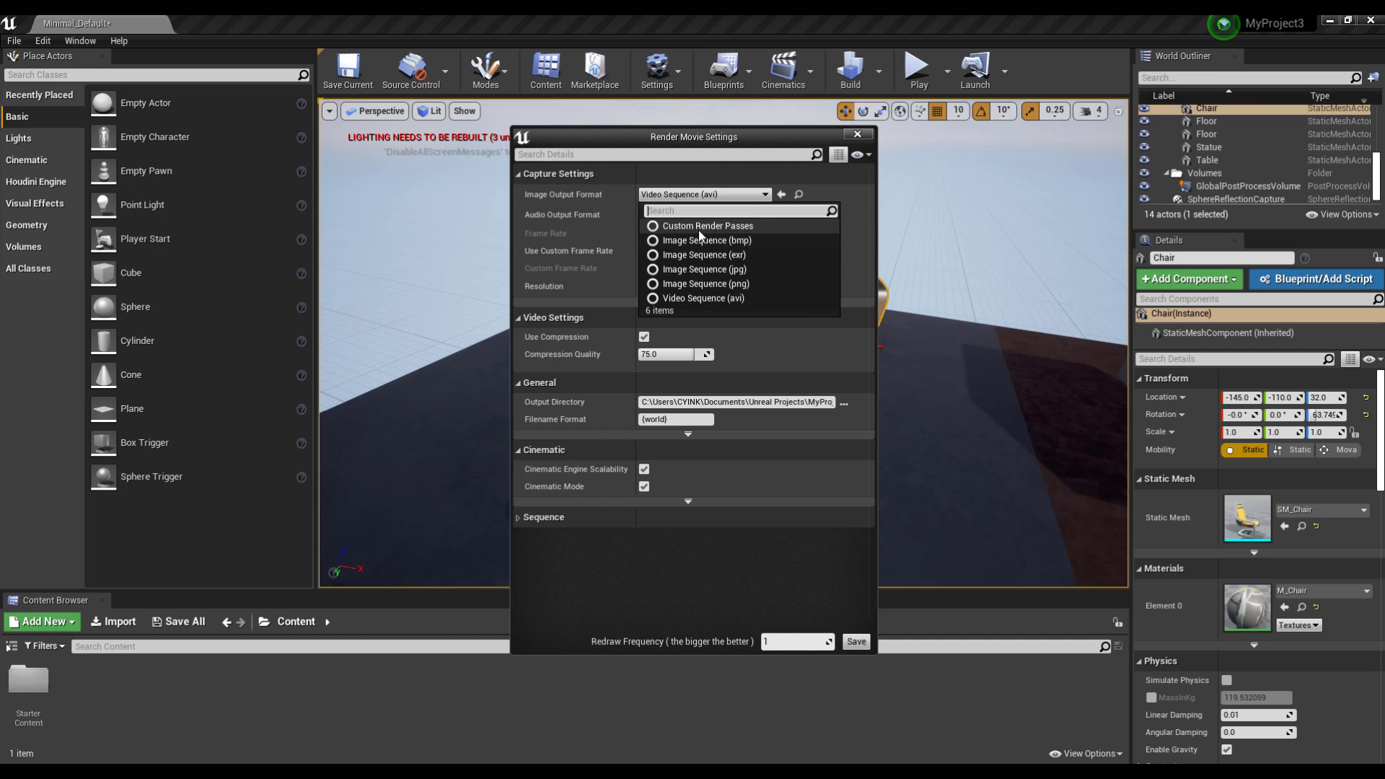
# - In Unreal Editor's Render Movie Settings, review the image output formats and keep Video Sequence (avi)
pyautogui.click(793, 573)
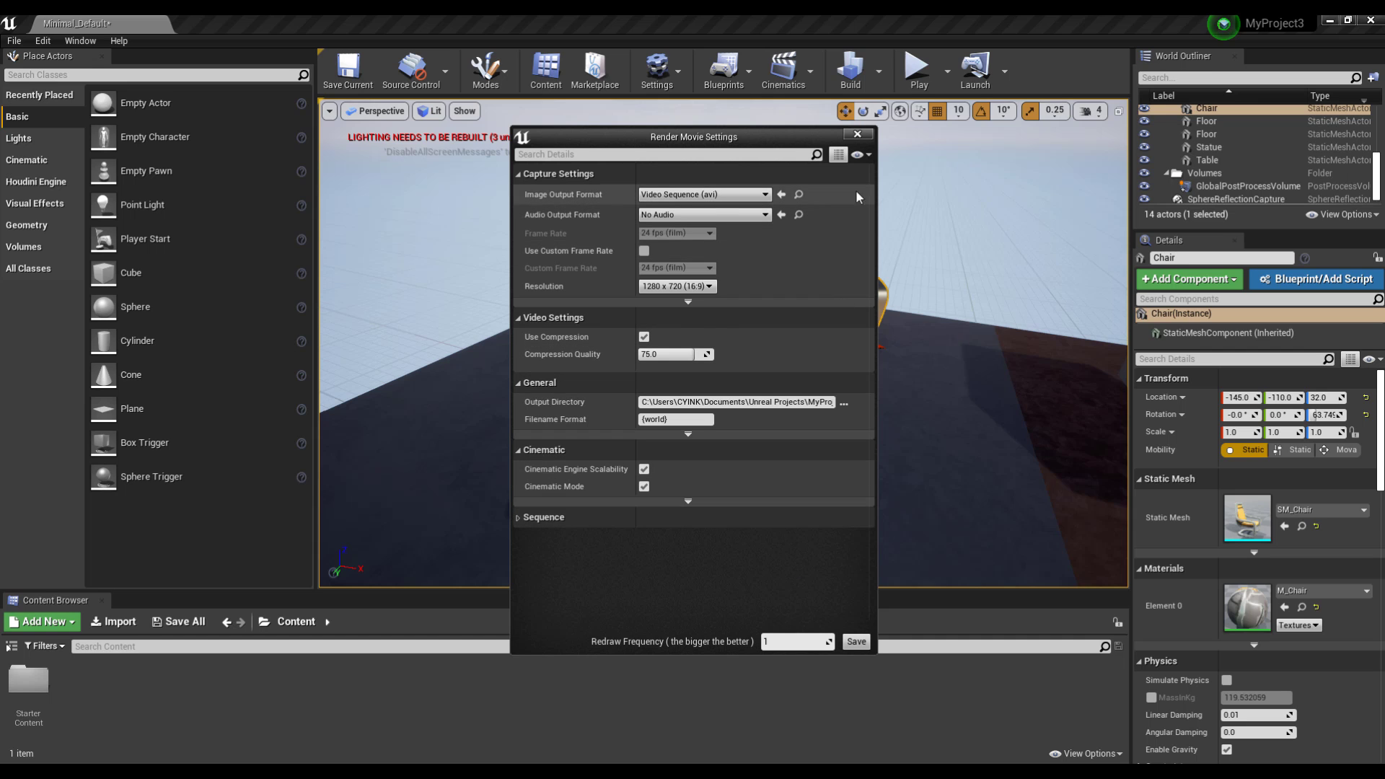
# - Close Unreal's Render Movie Settings and create a MASH network from the selected cube in Maya
pyautogui.click(857, 133)
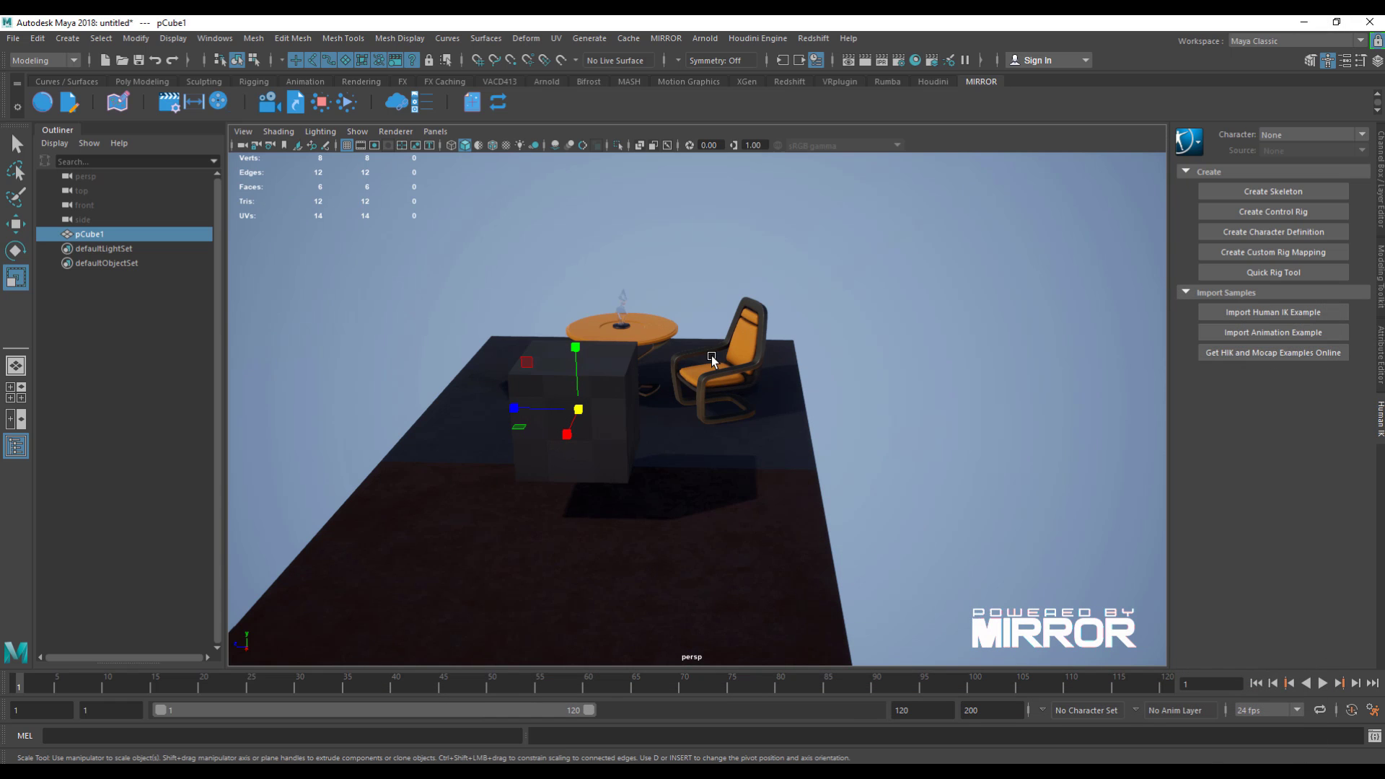
pyautogui.keyDown('alt'); pyautogui.moveTo(601, 479); pyautogui.dragTo(708, 435); pyautogui.keyUp('alt')
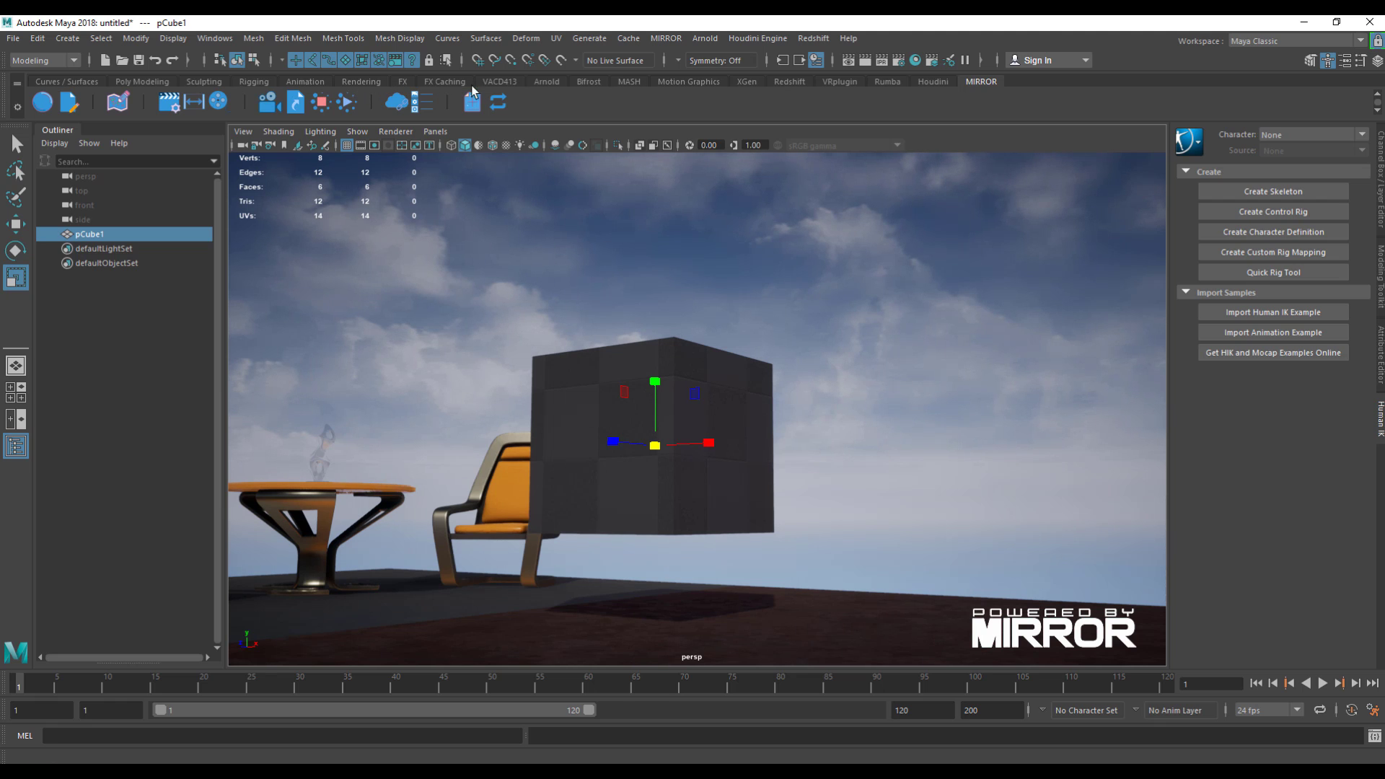
pyautogui.click(633, 81)
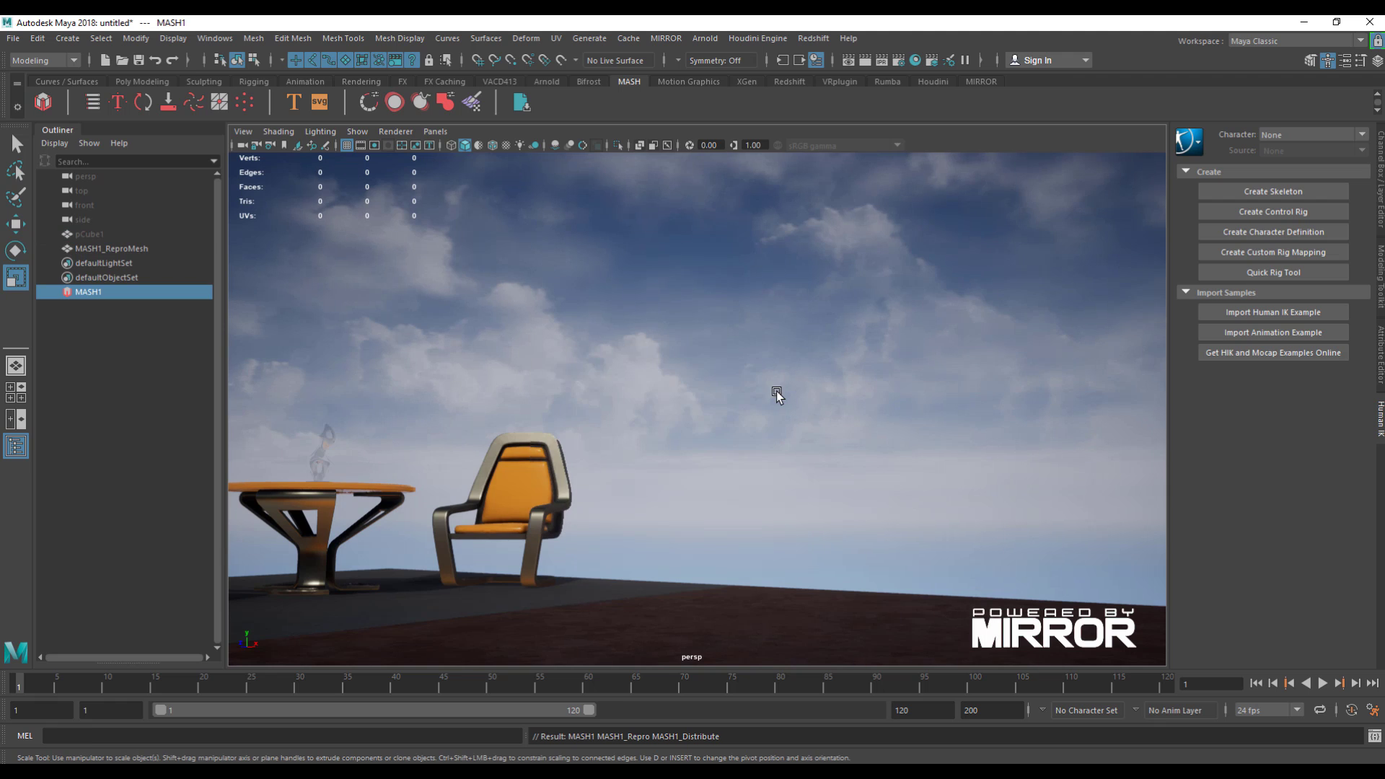
pyautogui.keyDown('alt'); pyautogui.moveTo(776, 391); pyautogui.dragTo(535, 374, button='right'); pyautogui.keyUp('alt')
pyautogui.keyDown('alt'); pyautogui.moveTo(535, 374); pyautogui.dragTo(669, 493); pyautogui.keyUp('alt')
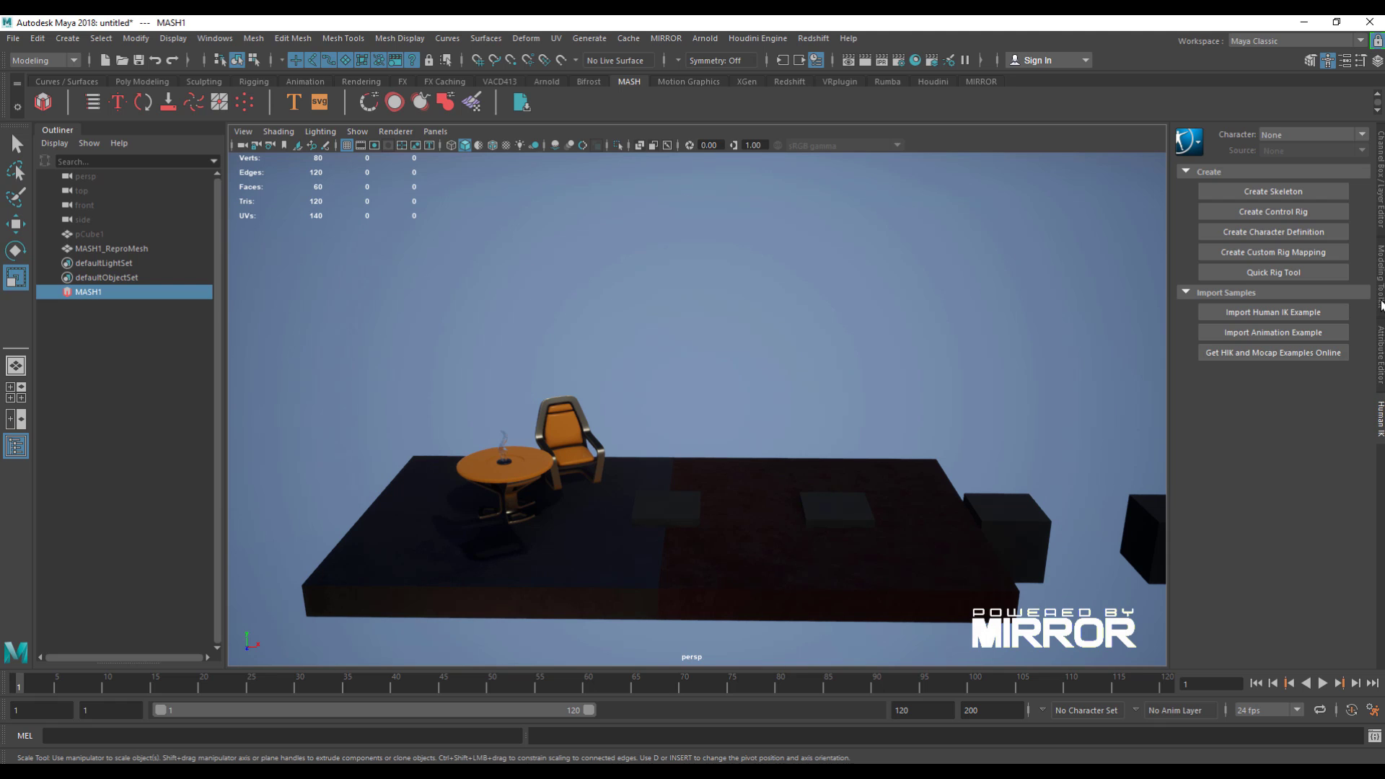
# - Set the MASH network's distribution type to Grid
pyautogui.click(1381, 342)
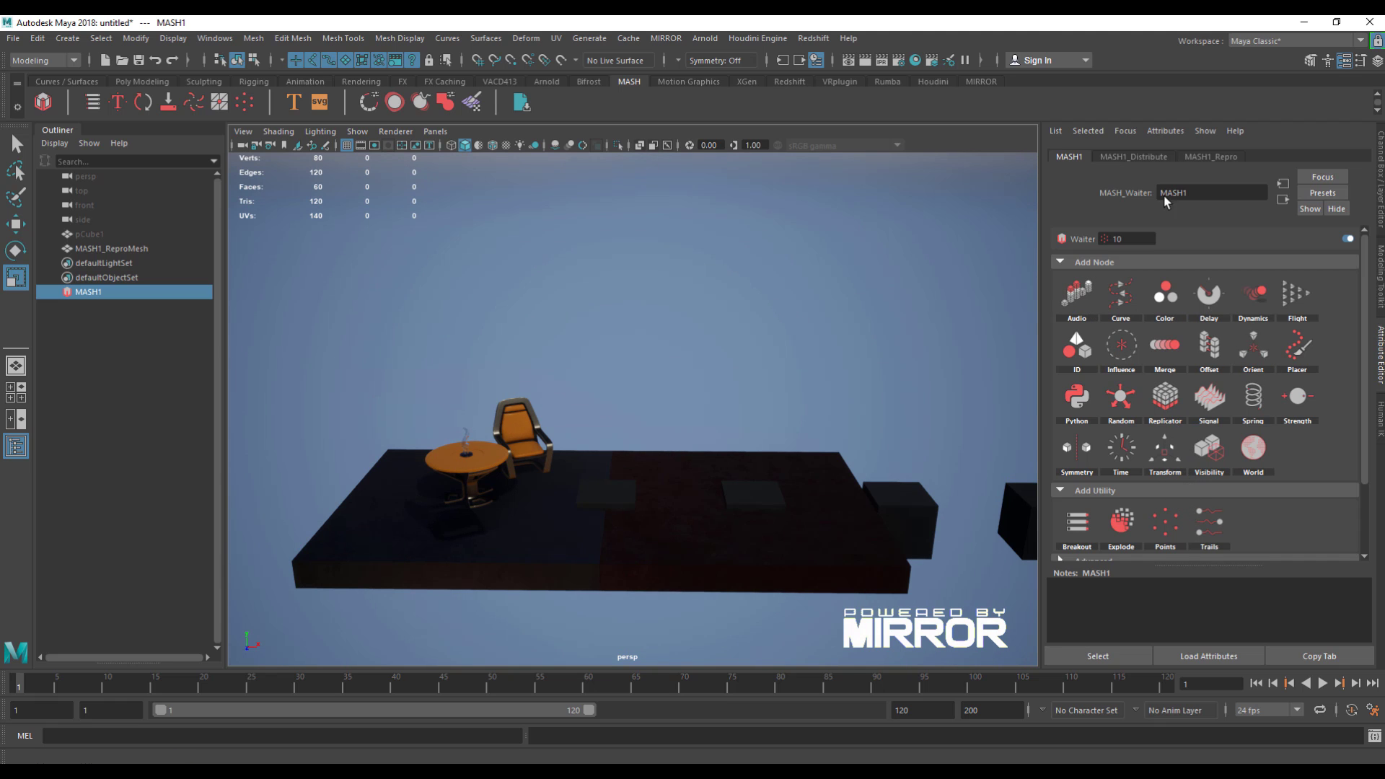
pyautogui.click(1146, 156)
pyautogui.click(1226, 282)
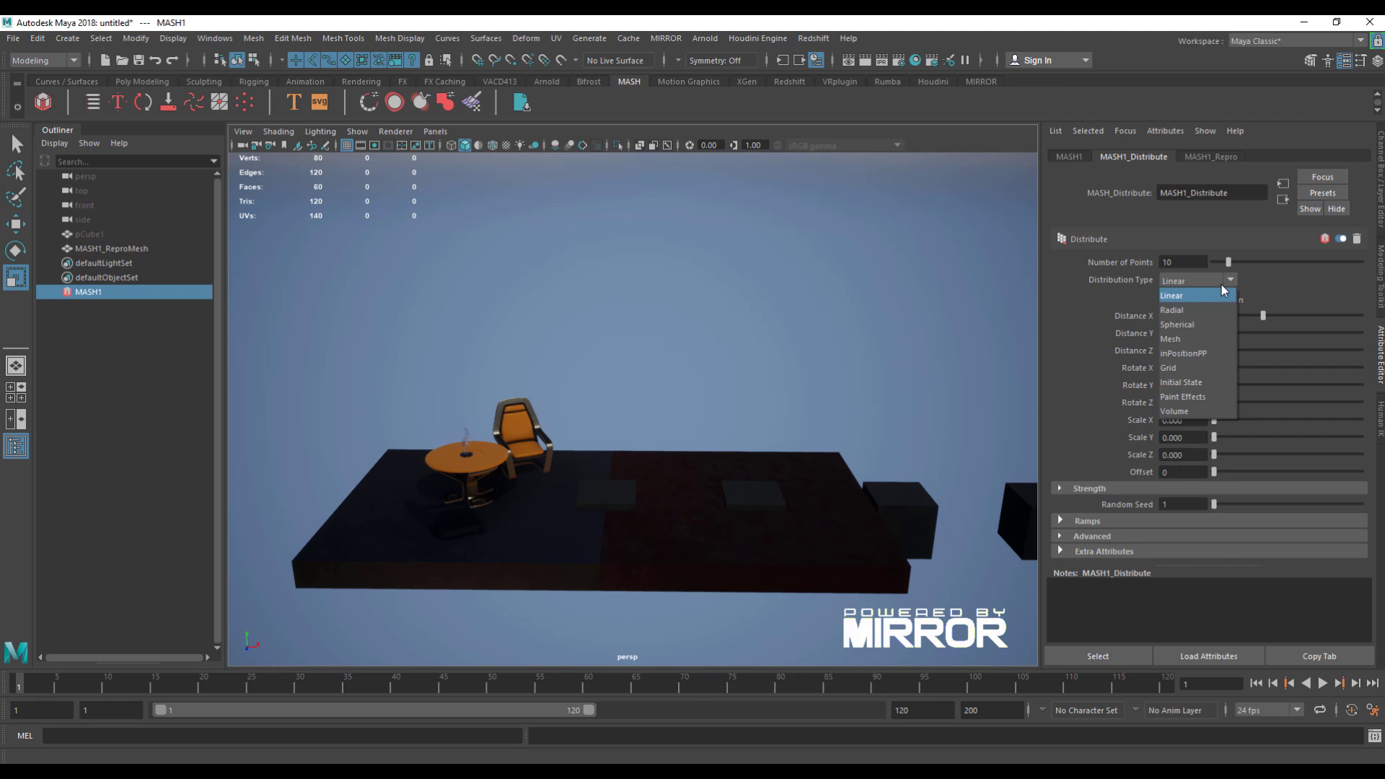
pyautogui.click(1189, 368)
pyautogui.keyDown('alt'); pyautogui.moveTo(613, 490); pyautogui.dragTo(705, 516); pyautogui.keyUp('alt')
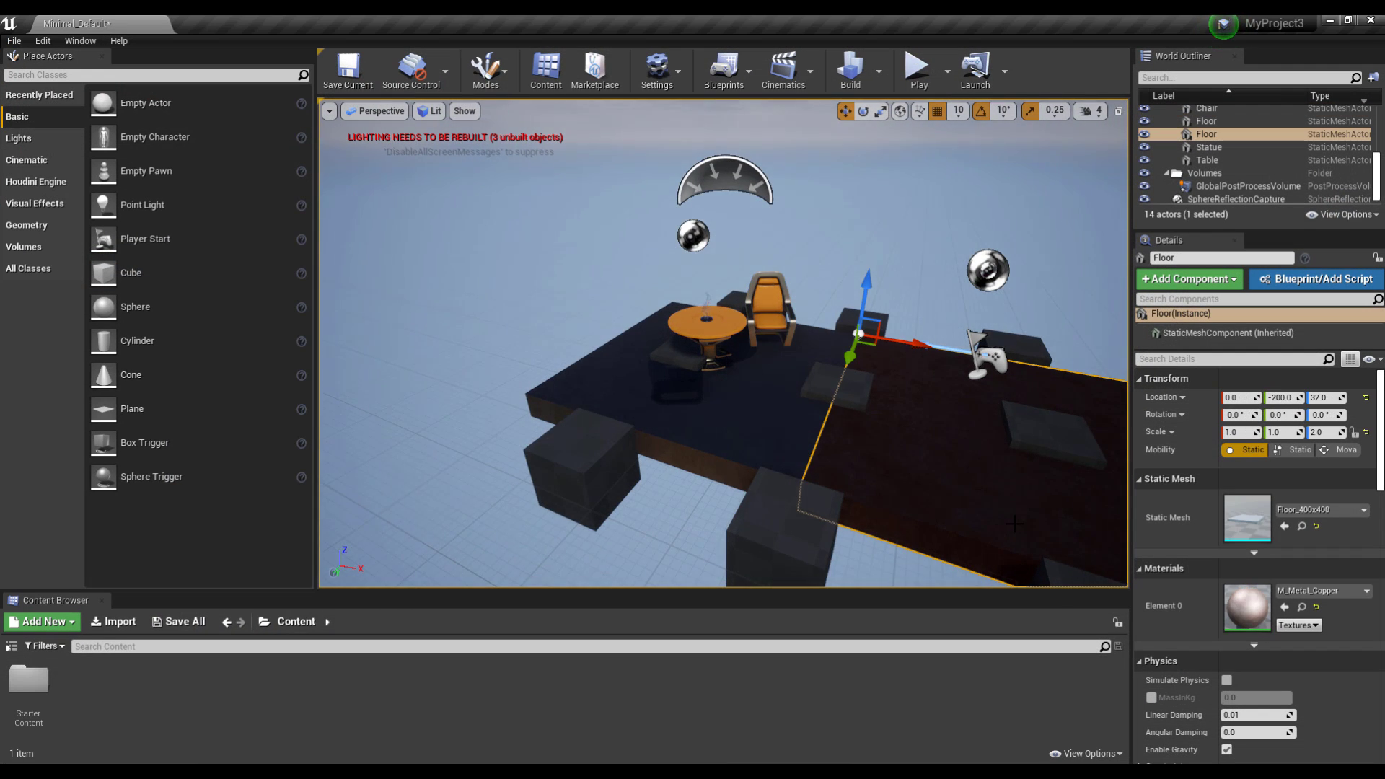
# - In Unreal Editor, delete both floor pieces and the round table
pyautogui.press('Delete')
pyautogui.click(717, 396)
pyautogui.press('Delete')
pyautogui.click(724, 332)
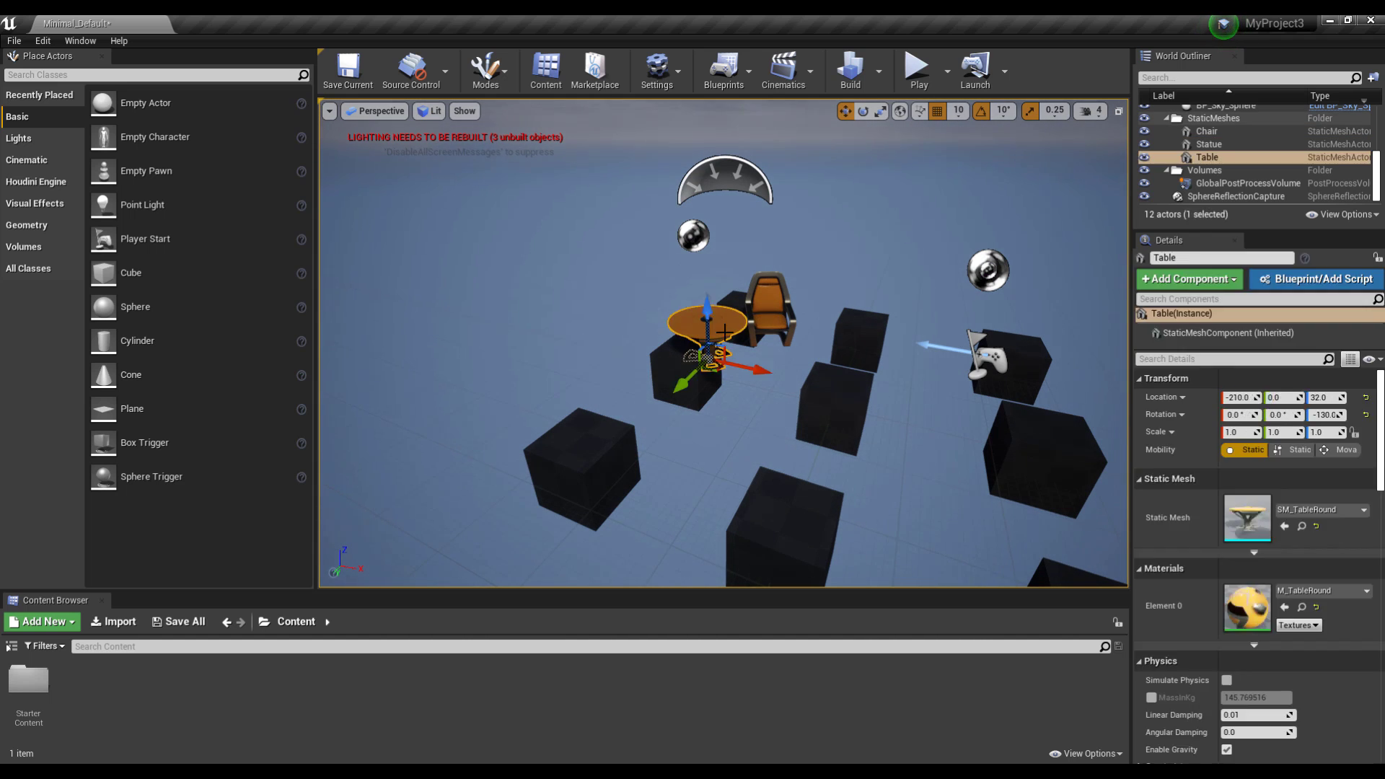
pyautogui.press('Delete')
pyautogui.click(696, 308)
pyautogui.press('Delete')
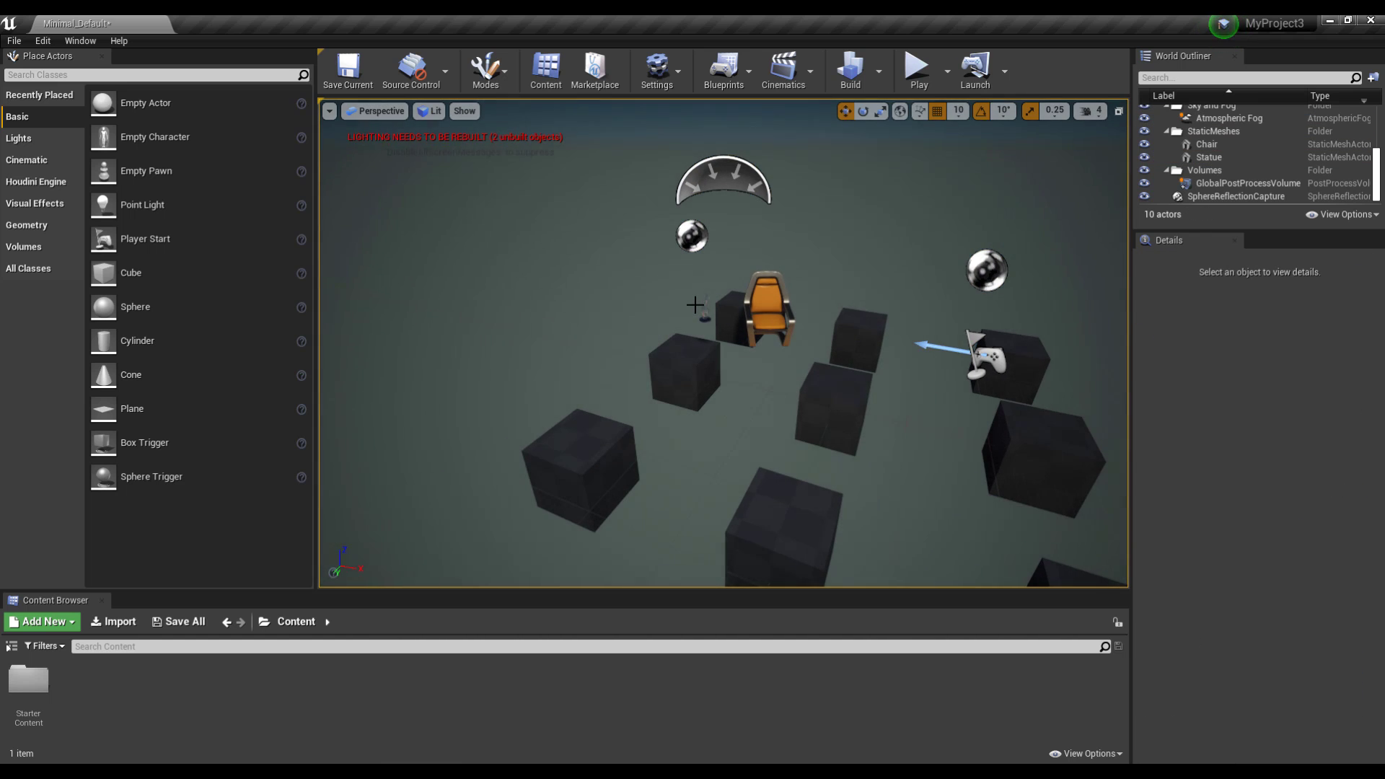
pyautogui.hotkey('ctrl', 'z')
# - Delete the small statue and the remaining chair from the Unreal level
pyautogui.click(702, 309)
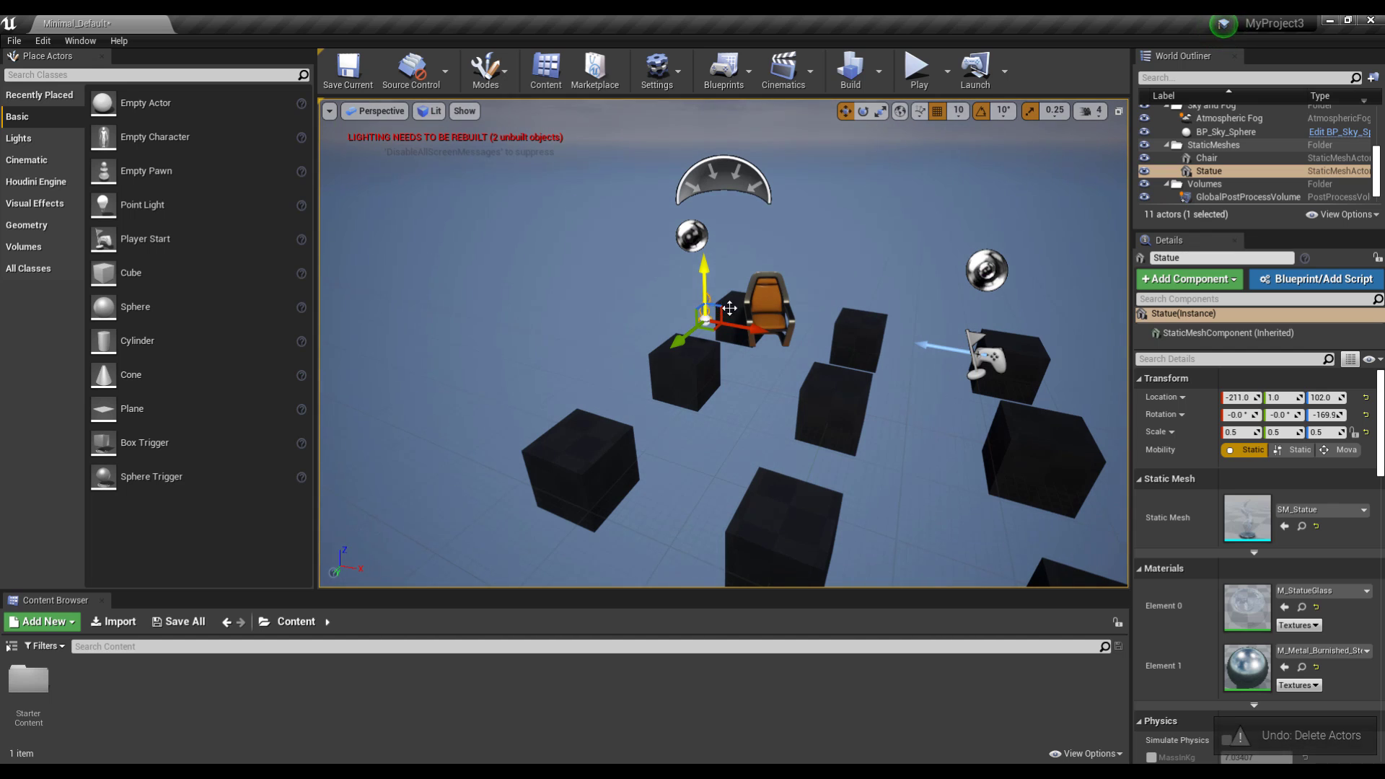
pyautogui.press('Delete')
pyautogui.click(761, 311)
pyautogui.press('Delete')
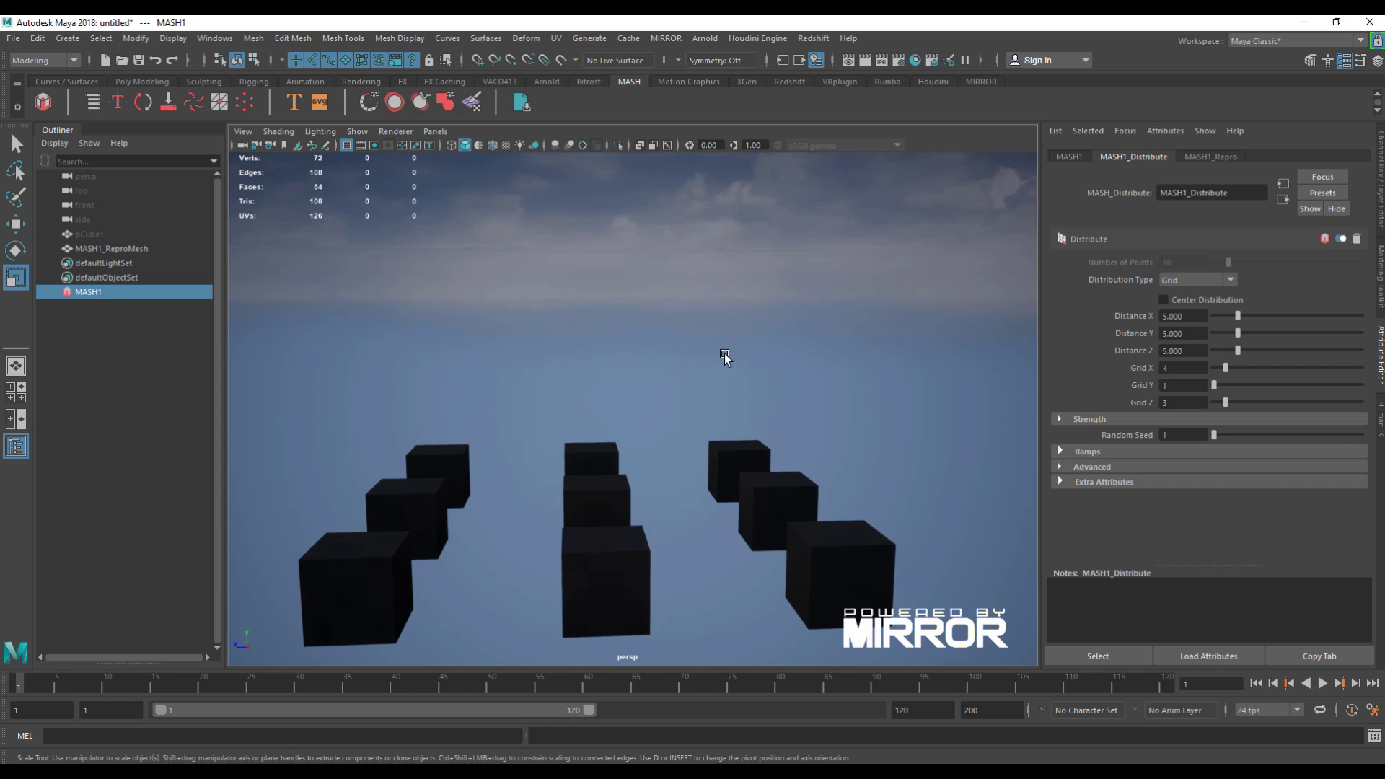
# - In Maya, reselect the MASH network and add a Signal node to it
pyautogui.keyDown('alt'); pyautogui.moveTo(724, 353); pyautogui.dragTo(582, 434); pyautogui.keyUp('alt')
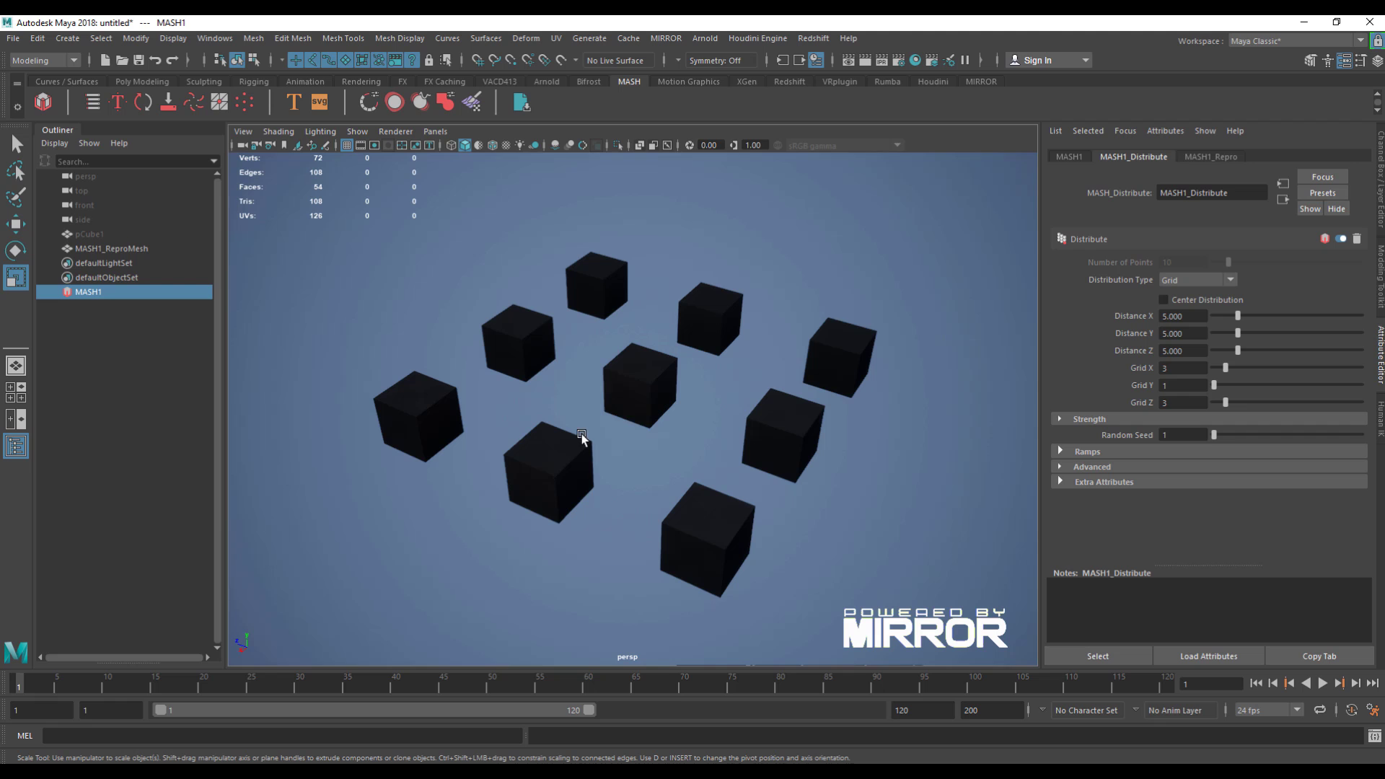
pyautogui.click(658, 380)
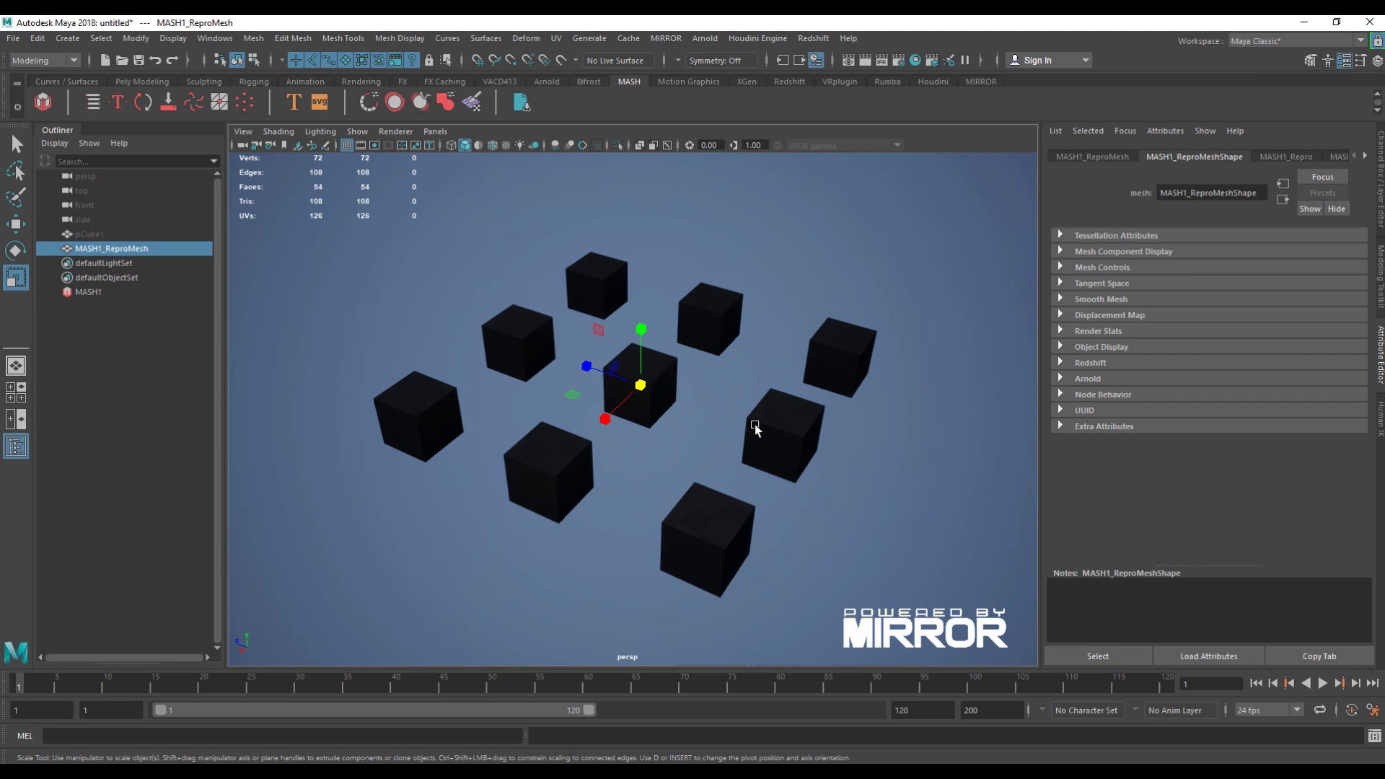
pyautogui.click(88, 291)
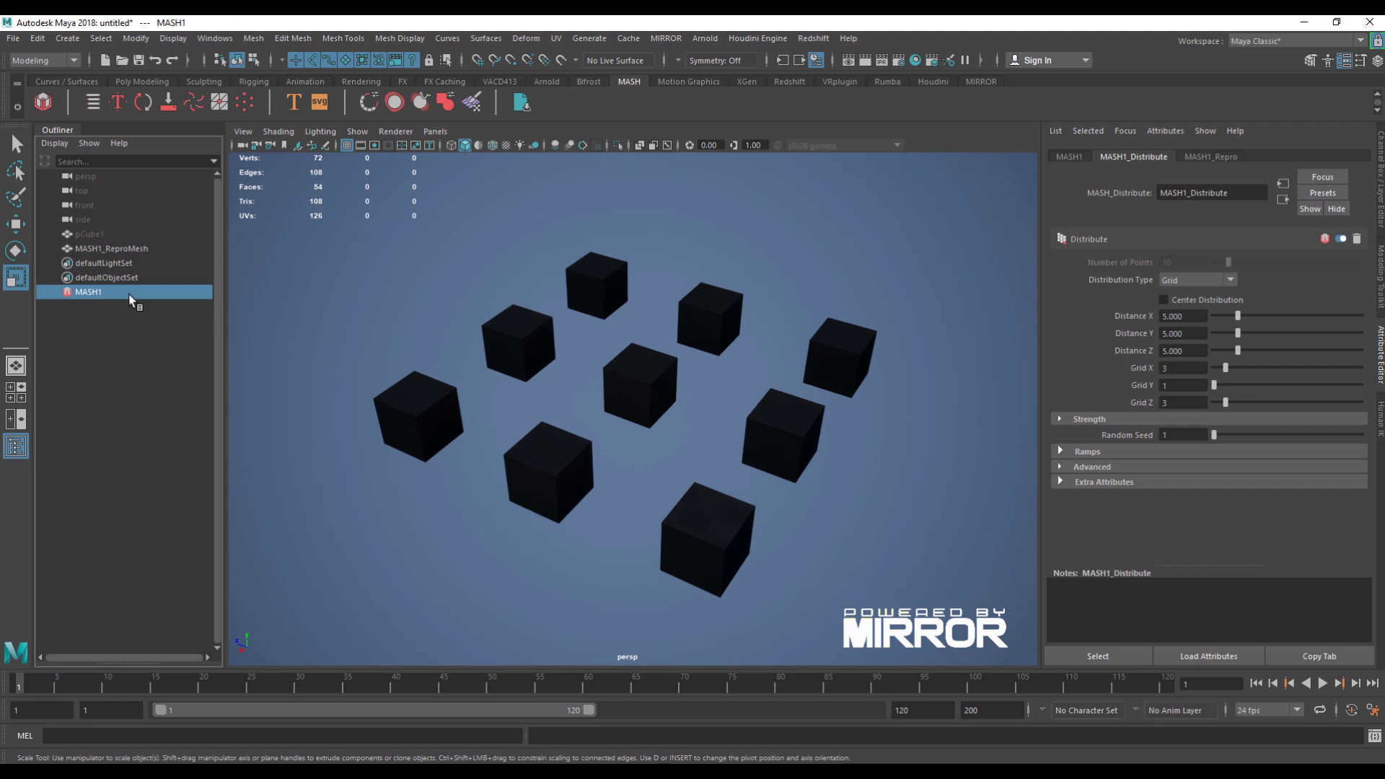
pyautogui.click(1057, 157)
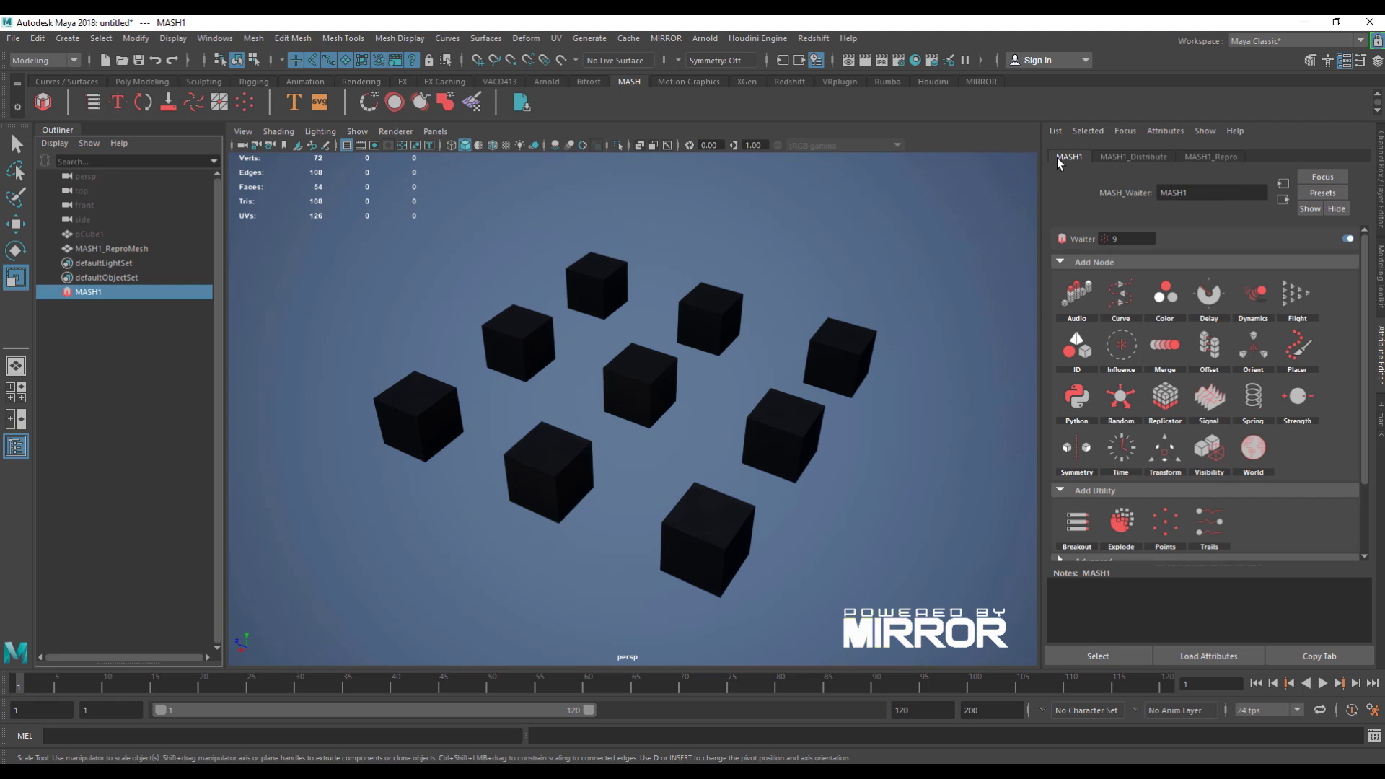
pyautogui.click(1182, 322)
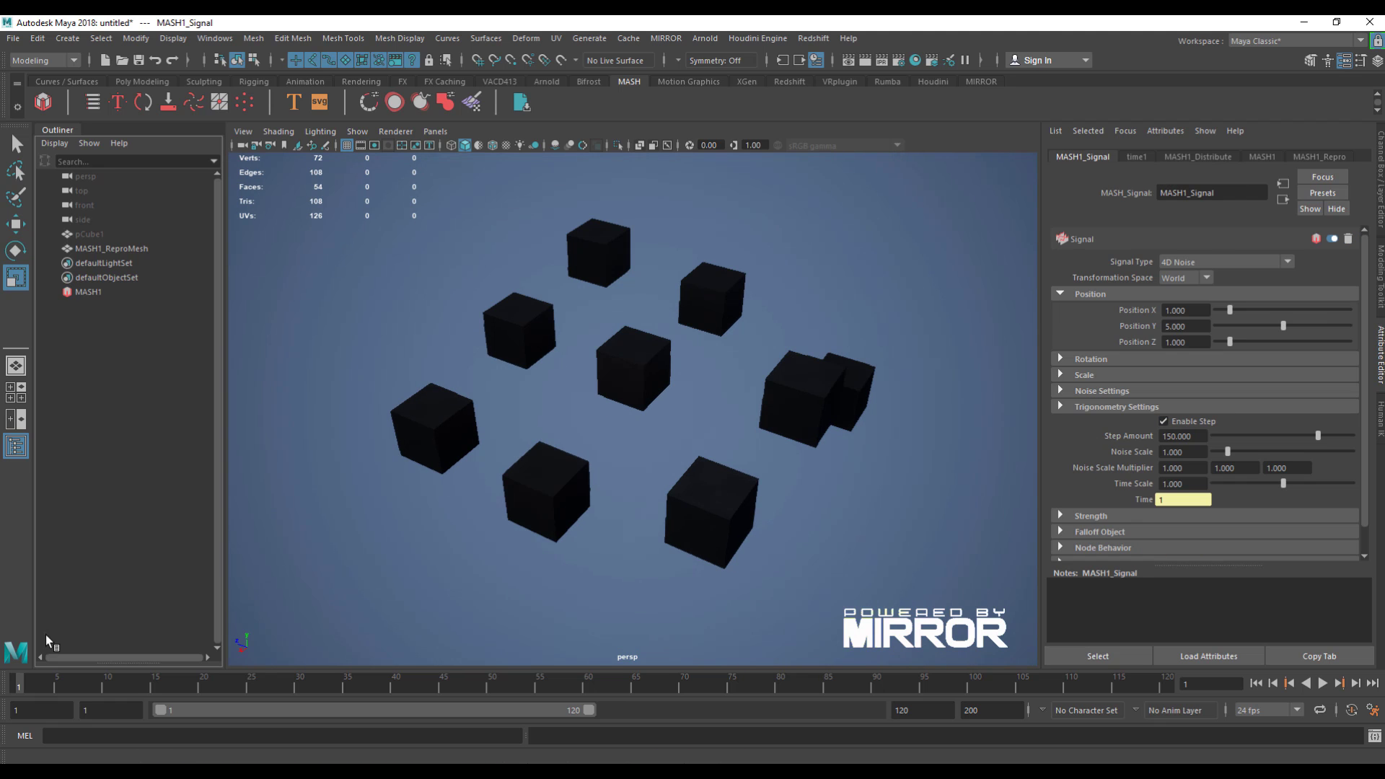
# - Play the MASH animation in Maya and view the moving cubes in Unreal Editor from further away
pyautogui.click(1322, 683)
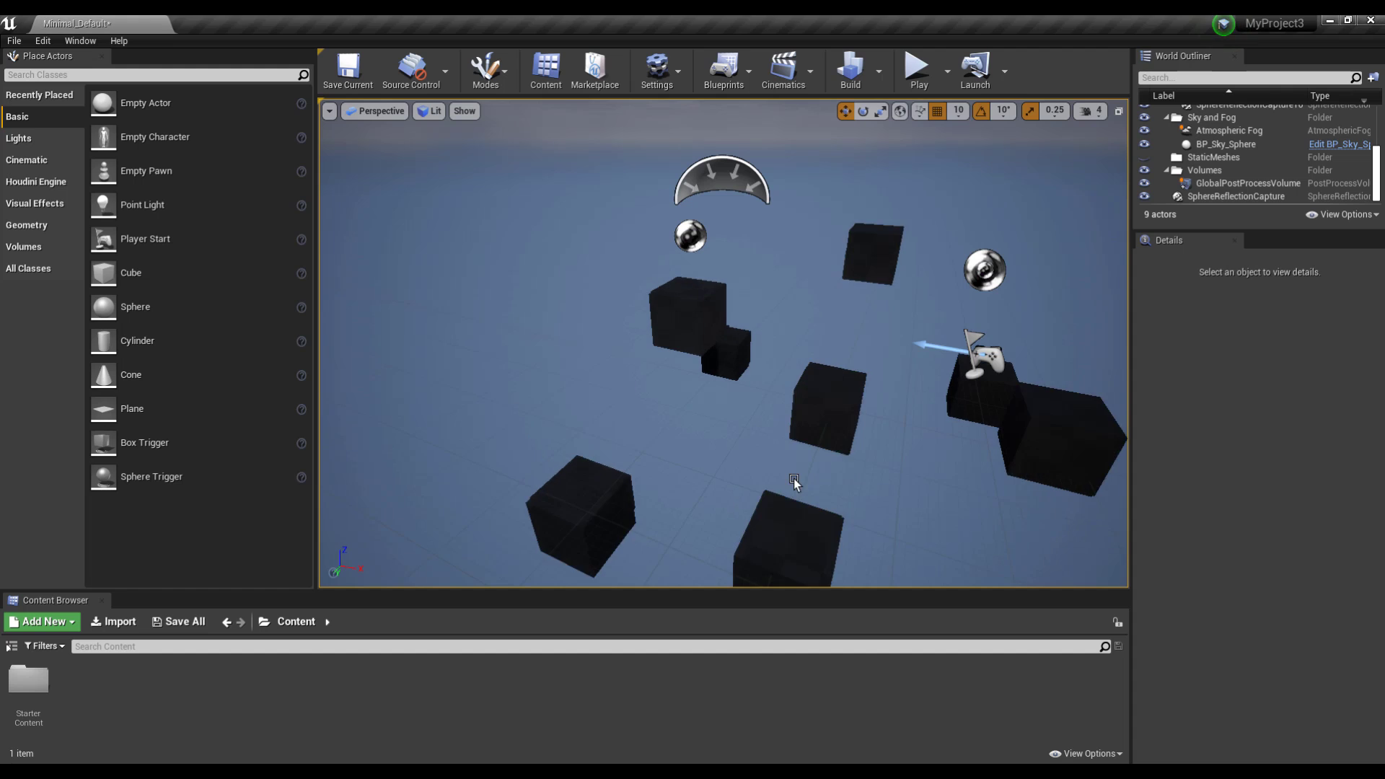
pyautogui.keyDown('alt'); pyautogui.moveTo(794, 478); pyautogui.dragTo(692, 479); pyautogui.keyUp('alt')
pyautogui.keyDown('alt'); pyautogui.moveTo(794, 478); pyautogui.dragTo(685, 478, button='right'); pyautogui.keyUp('alt')
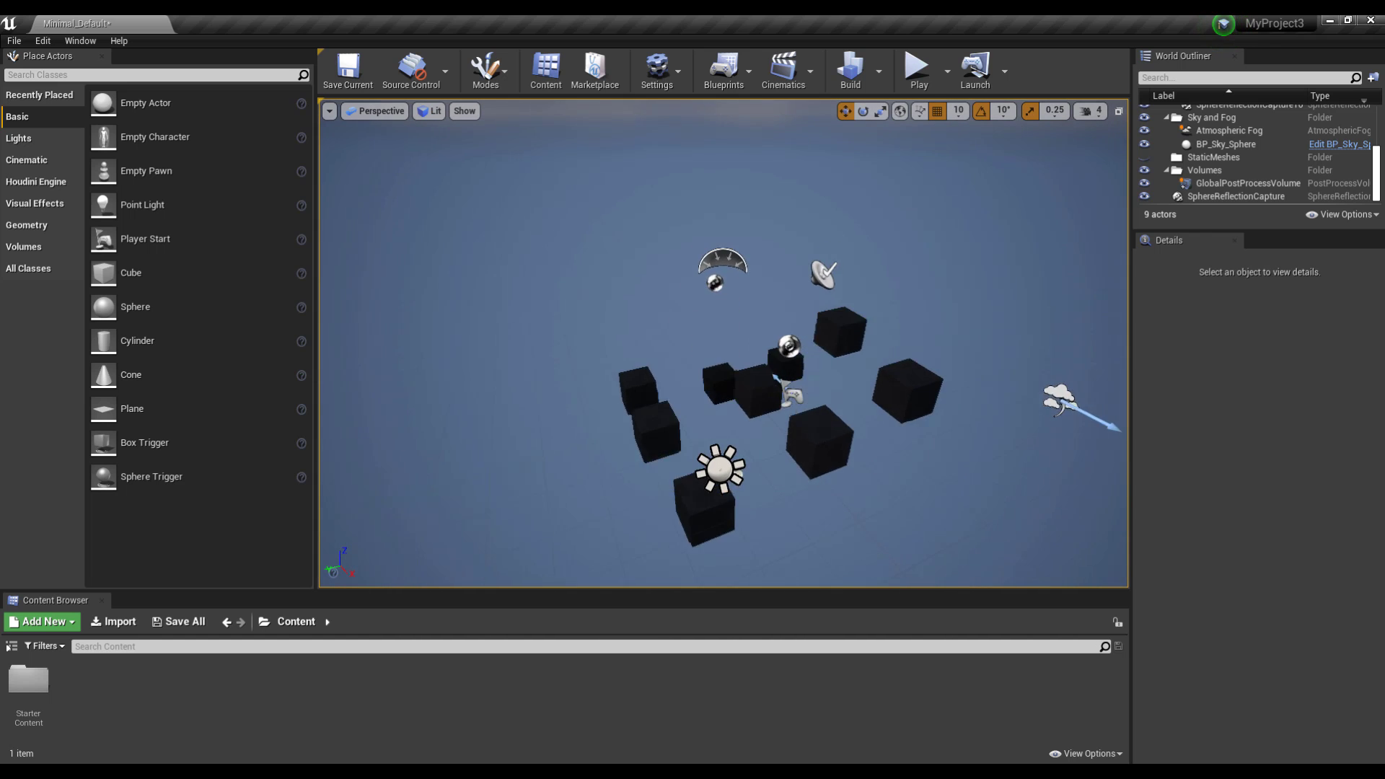
pyautogui.keyDown('alt'); pyautogui.moveTo(593, 509); pyautogui.dragTo(659, 509, button='right'); pyautogui.keyUp('alt')
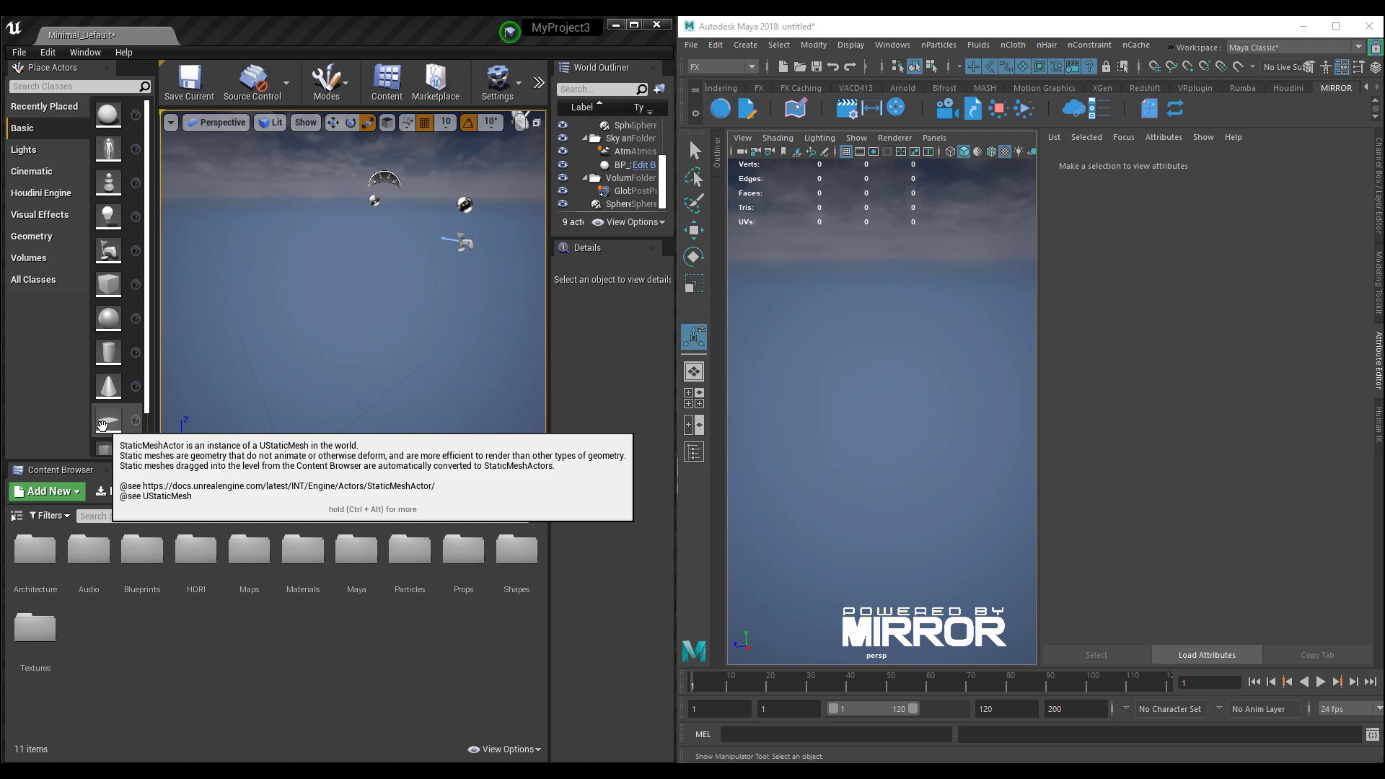
# - Add a Plane to the empty Unreal level and scale it up into a large ground surface
pyautogui.moveTo(108, 420); pyautogui.dragTo(393, 353)
pyautogui.scroll(3, 393, 354)
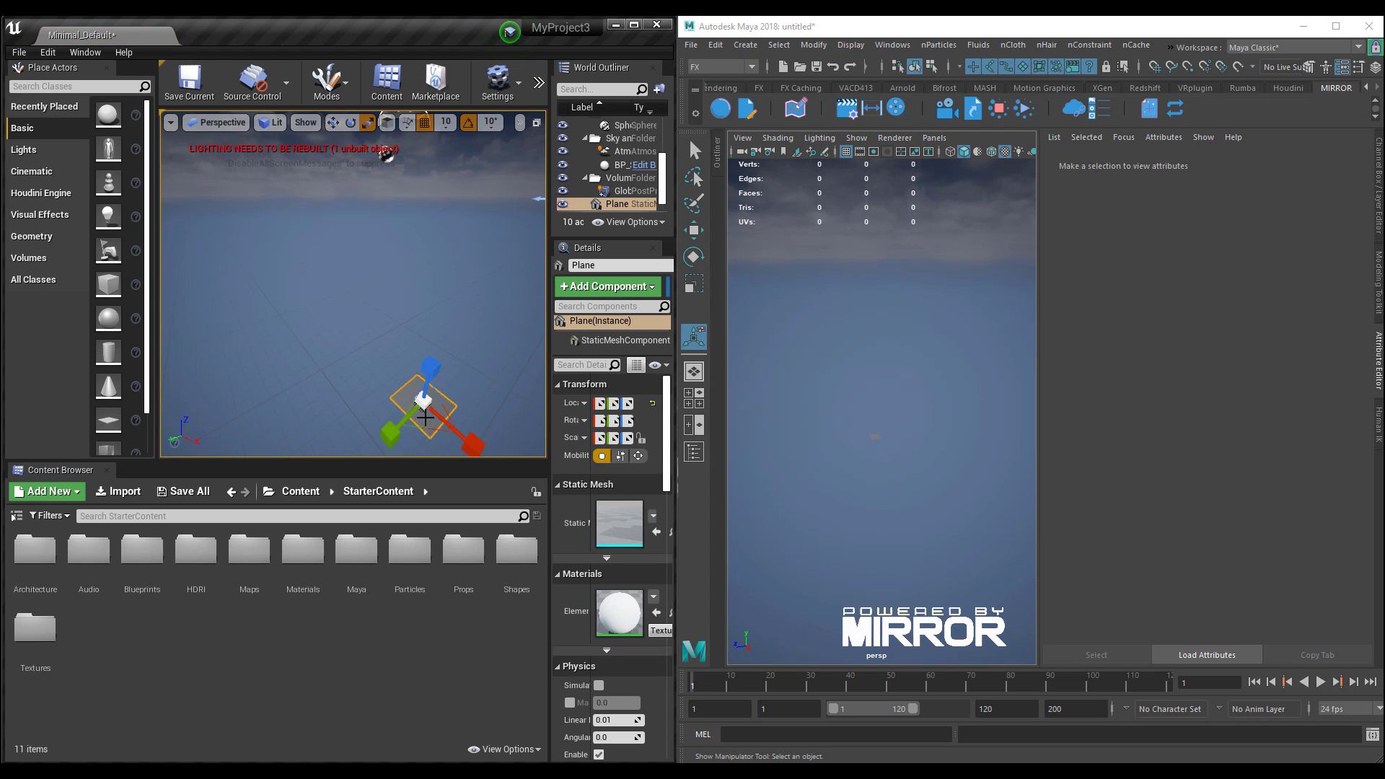
pyautogui.moveTo(423, 405); pyautogui.dragTo(393, 431)
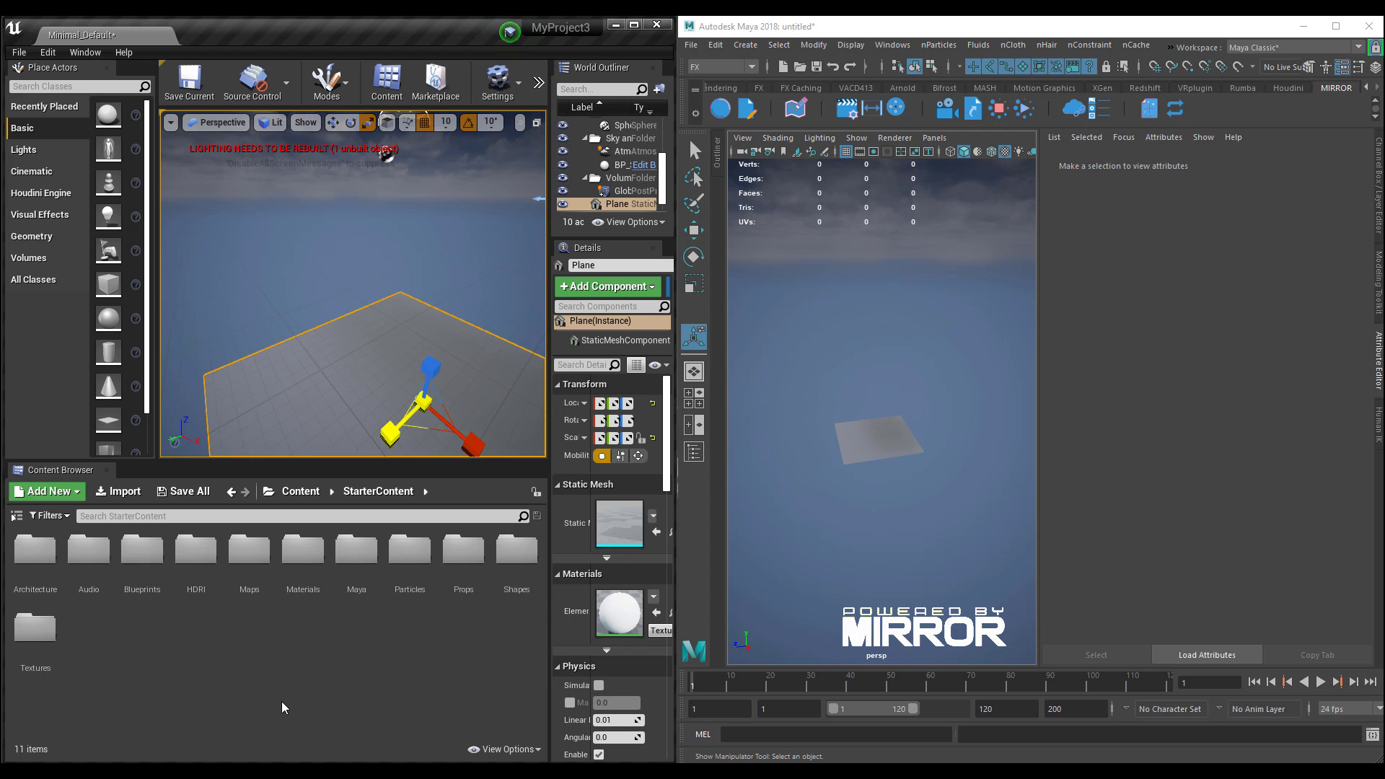
# - In Maya, create a polygon sphere with radius 1 and lower it by about 1.83 units onto the plane
pyautogui.keyDown('alt'); pyautogui.moveTo(751, 479); pyautogui.dragTo(919, 504); pyautogui.keyUp('alt')
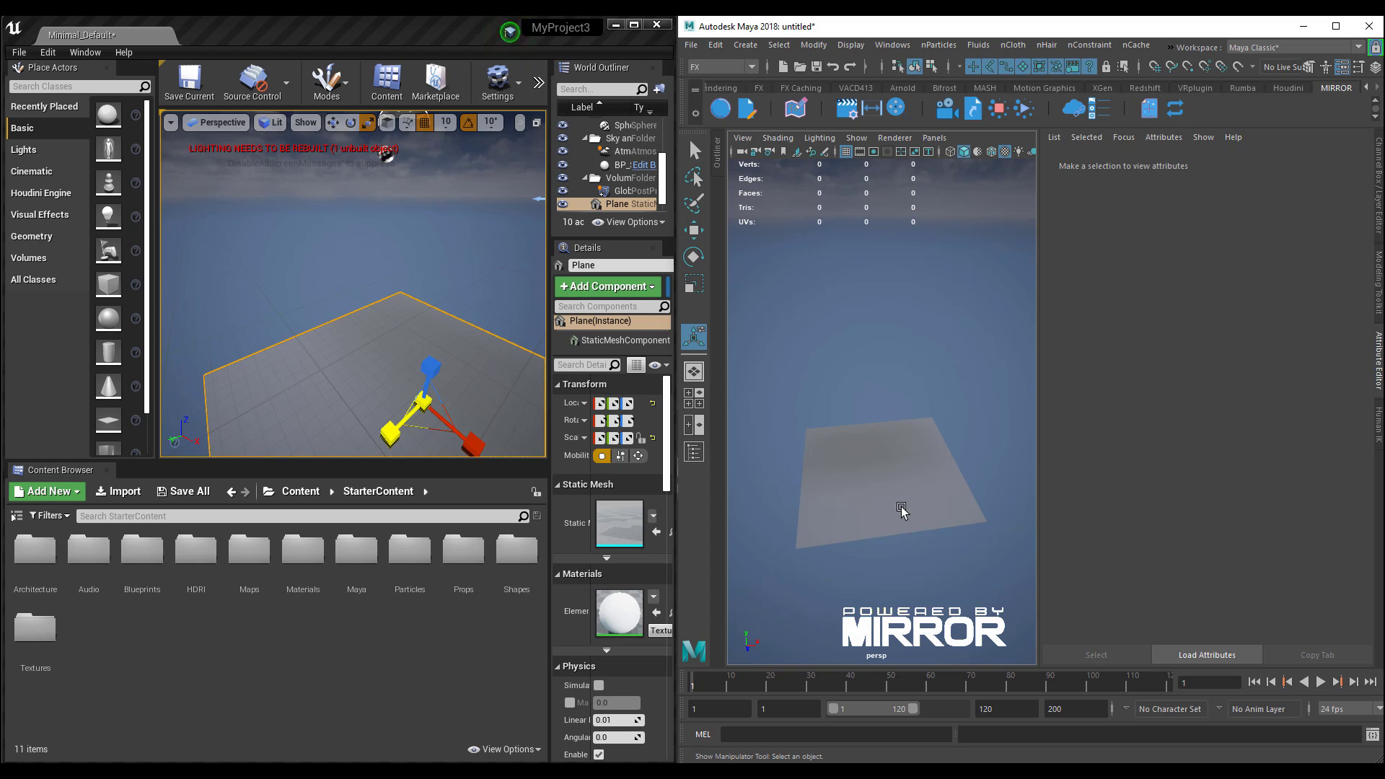
pyautogui.keyDown('alt'); pyautogui.moveTo(828, 495); pyautogui.dragTo(865, 438); pyautogui.keyUp('alt')
pyautogui.keyDown('alt'); pyautogui.moveTo(866, 439); pyautogui.dragTo(925, 481, button='right'); pyautogui.keyUp('alt')
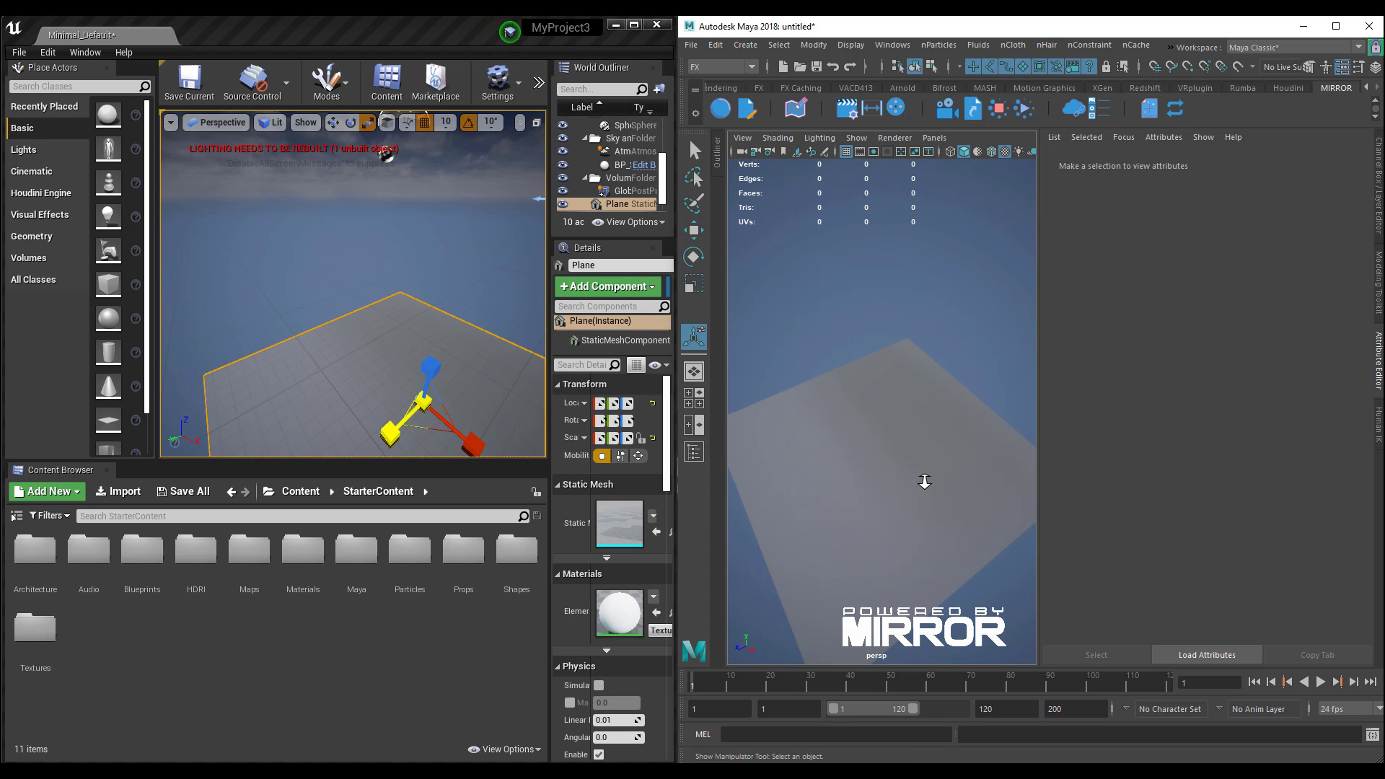
pyautogui.moveTo(888, 479)
pyautogui.keyDown('alt'); pyautogui.mouseDown()
pyautogui.moveTo(921, 454)
pyautogui.moveTo(880, 452)
pyautogui.mouseUp(); pyautogui.keyUp('alt')
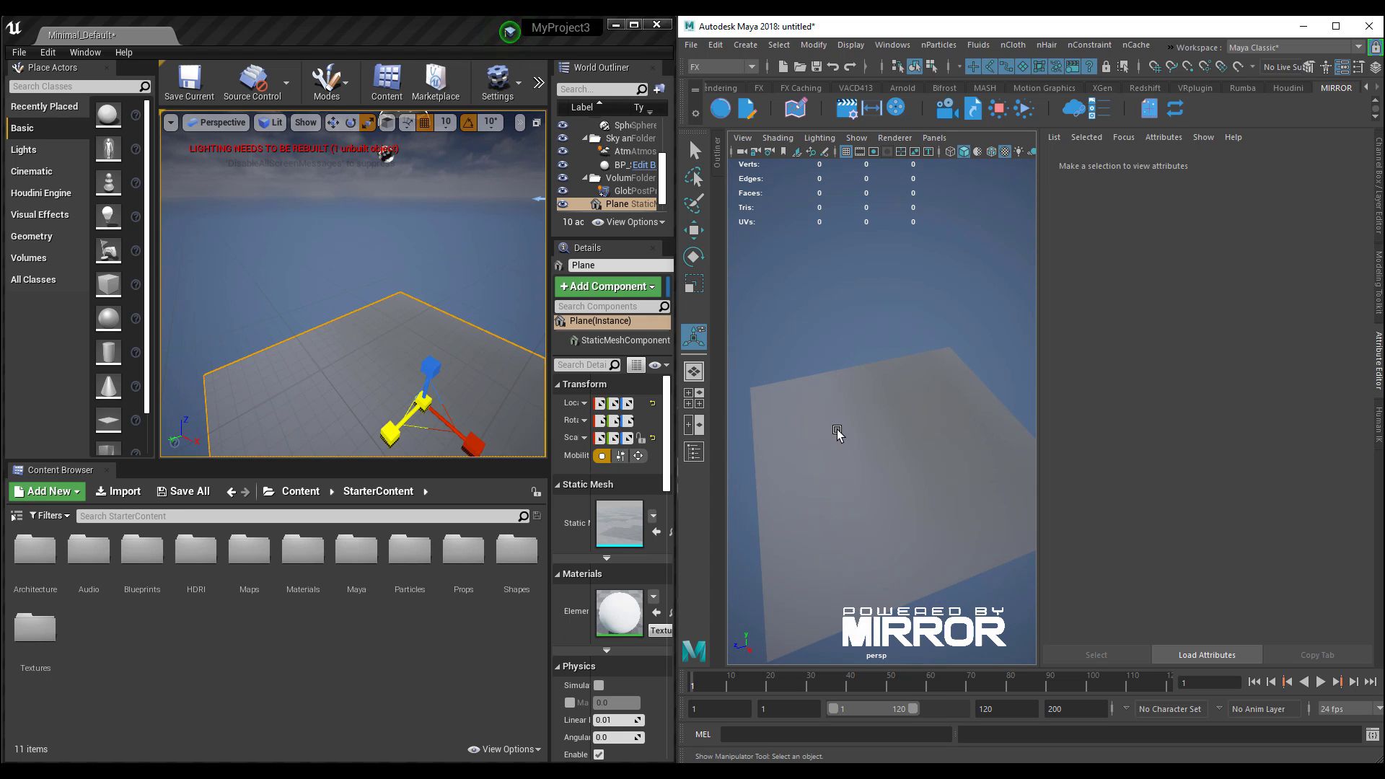
pyautogui.moveTo(838, 429)
pyautogui.keyDown('shift'); pyautogui.mouseDown(button='right')
pyautogui.moveTo(887, 448)
pyautogui.moveTo(898, 435)
pyautogui.moveTo(825, 411)
pyautogui.moveTo(859, 453)
pyautogui.moveTo(829, 432)
pyautogui.mouseUp(button='right'); pyautogui.keyUp('shift')
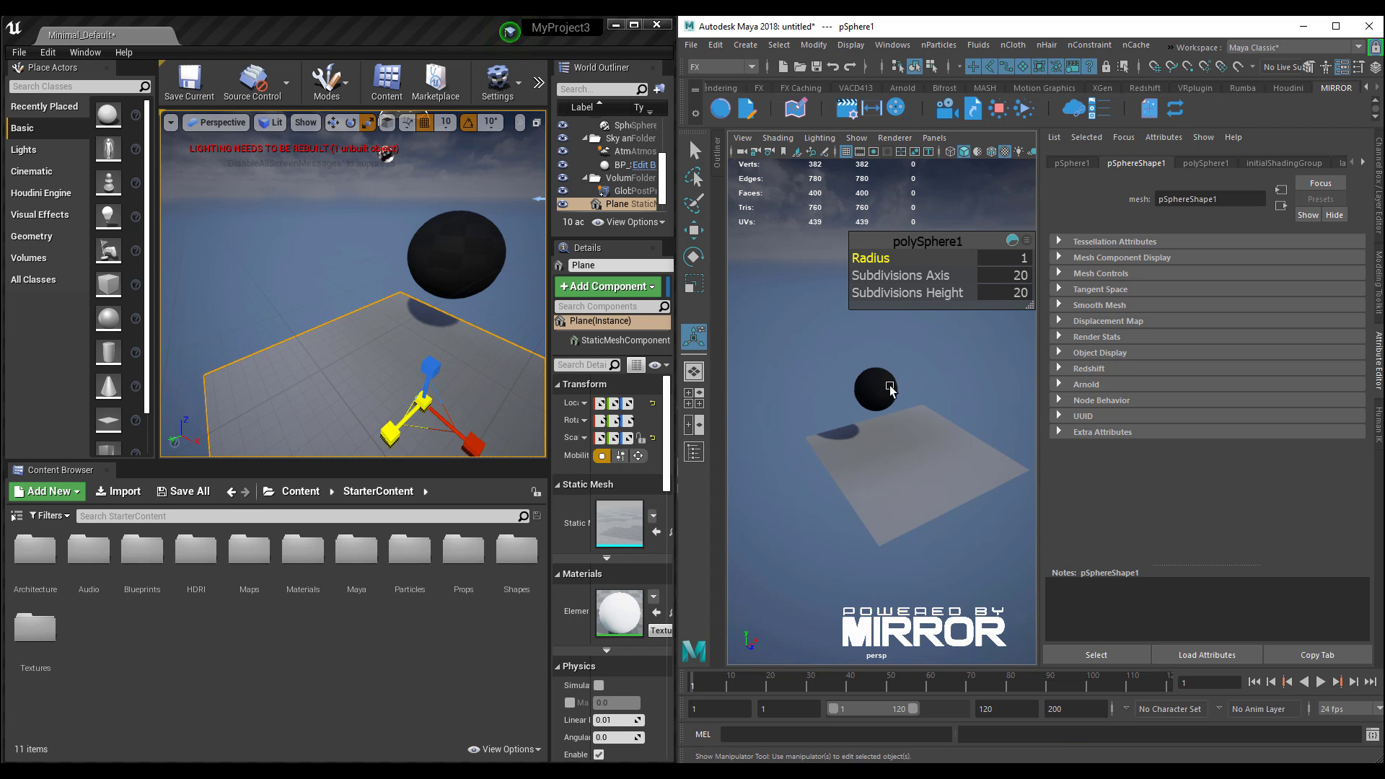
pyautogui.press('w')
pyautogui.moveTo(875, 318); pyautogui.dragTo(878, 354)
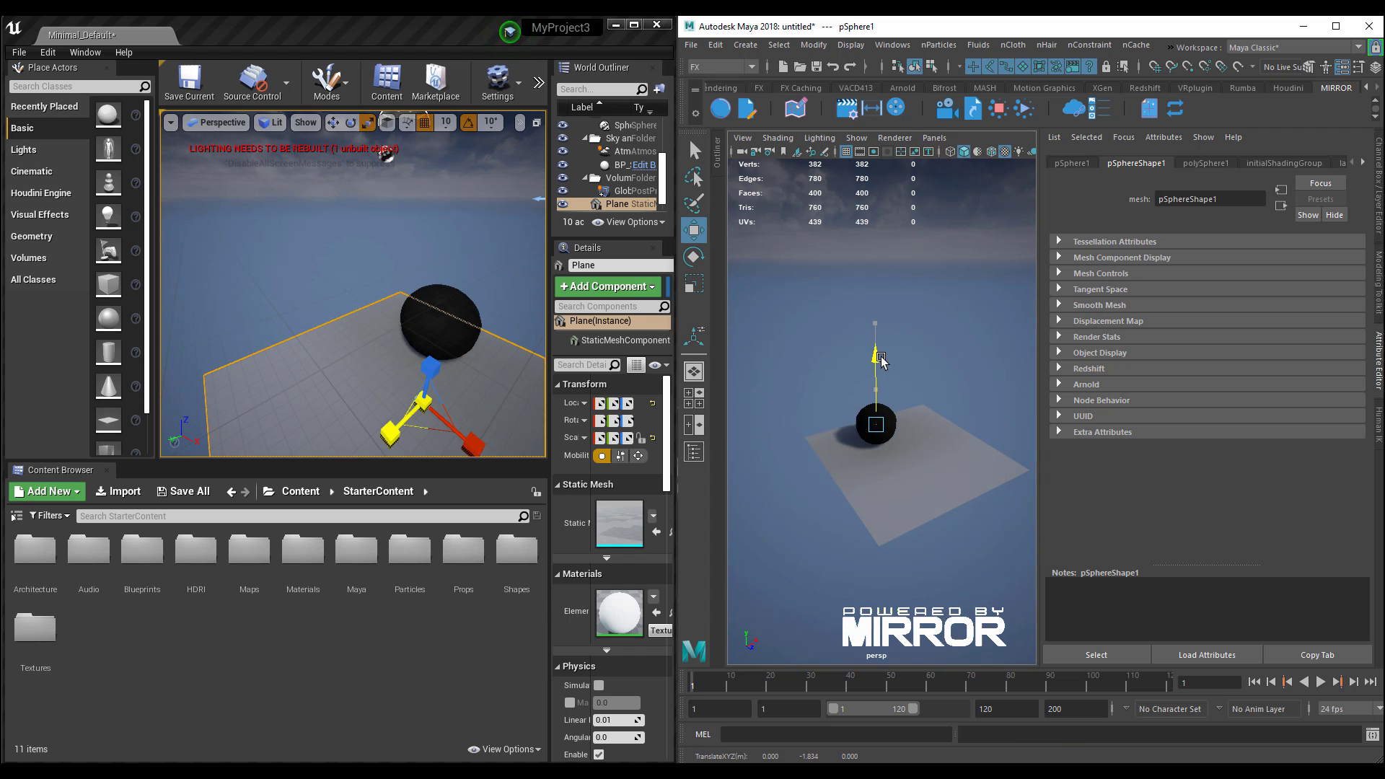
# - Duplicate the sphere and place the copy beside the original on the plane
pyautogui.moveTo(885, 495)
pyautogui.keyDown('alt'); pyautogui.mouseDown()
pyautogui.moveTo(960, 472)
pyautogui.moveTo(932, 458)
pyautogui.moveTo(1028, 468)
pyautogui.moveTo(1016, 471)
pyautogui.mouseUp(); pyautogui.keyUp('alt')
pyautogui.scroll(5, 960, 469)
pyautogui.moveTo(927, 508)
pyautogui.keyDown('alt'); pyautogui.mouseDown()
pyautogui.moveTo(846, 487)
pyautogui.moveTo(873, 477)
pyautogui.mouseUp(); pyautogui.keyUp('alt')
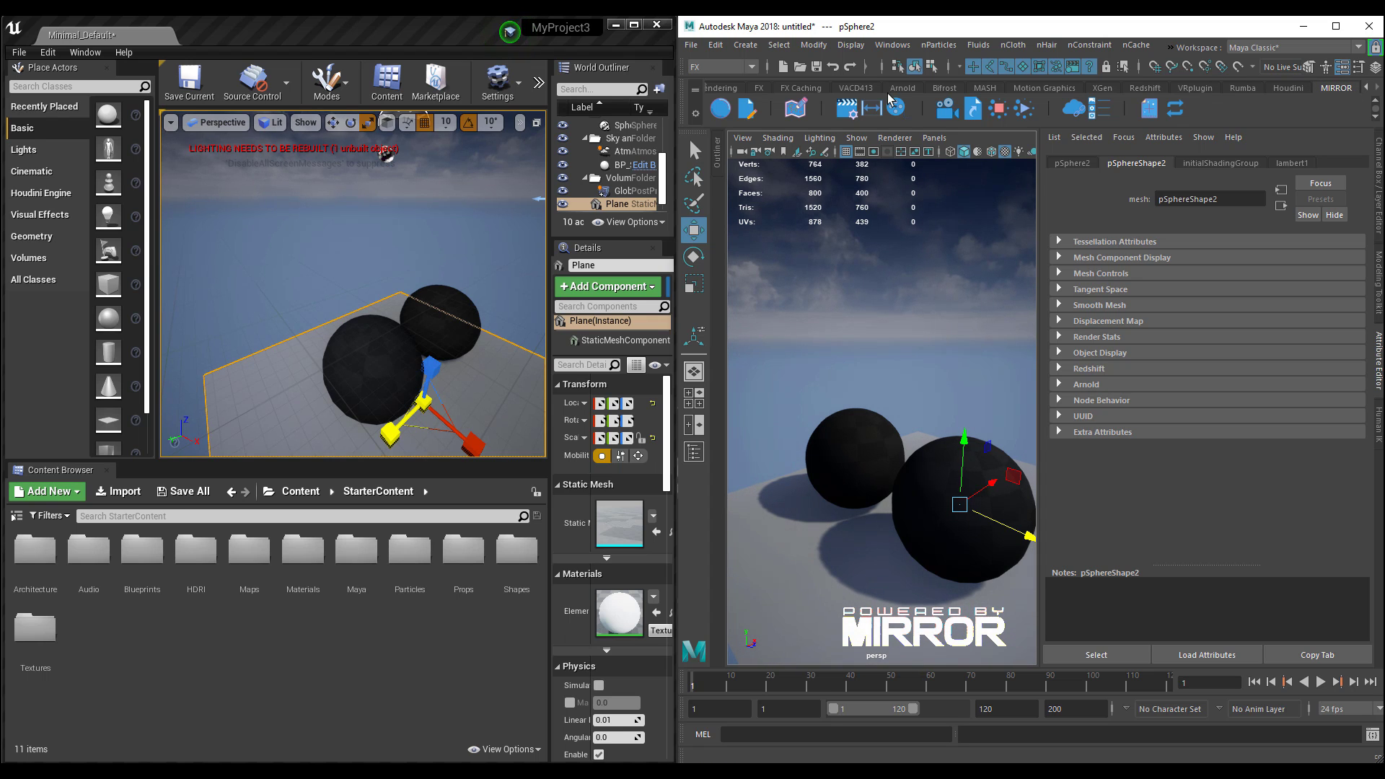
# - Open the MIRROR Material browser and assign M_Metal_Steel to the duplicated sphere with a new shading group
pyautogui.click(720, 109)
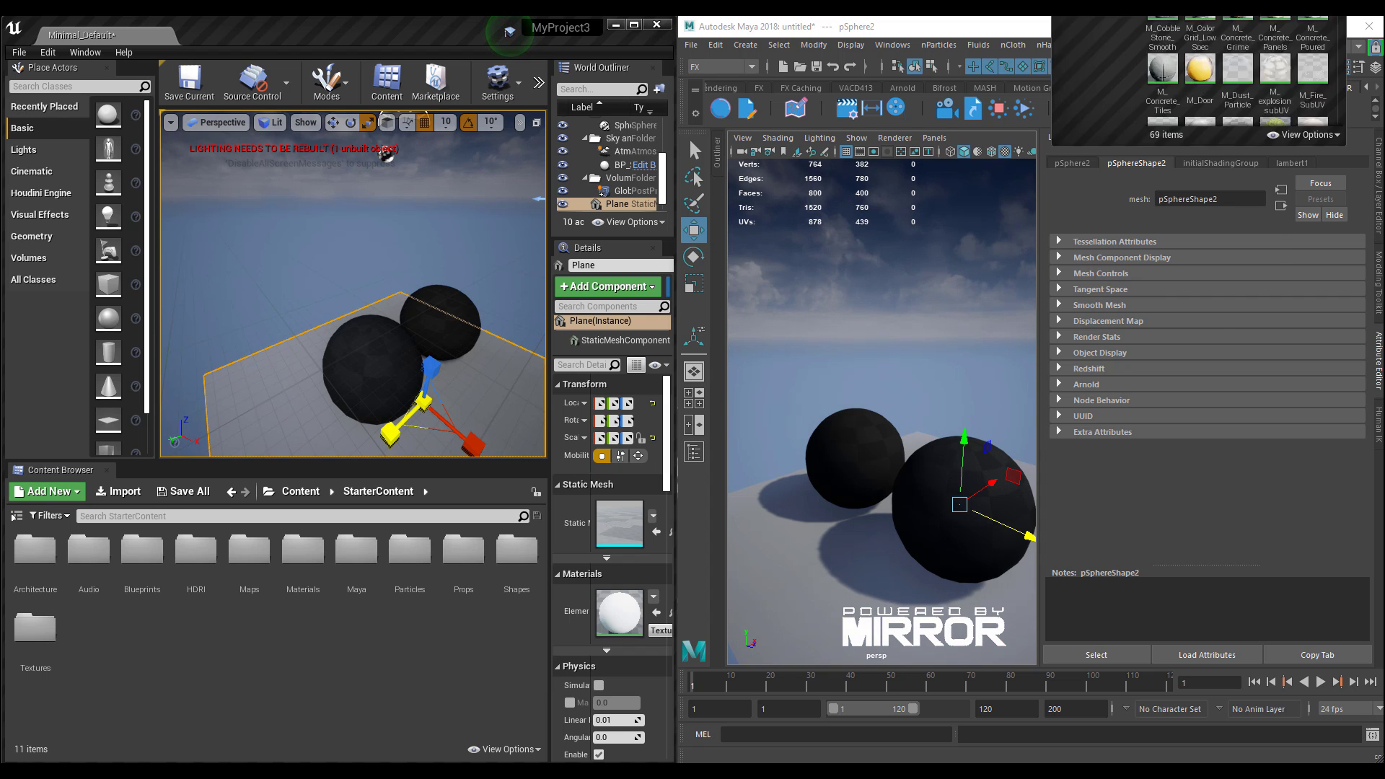
pyautogui.scroll(-10, 598, 540)
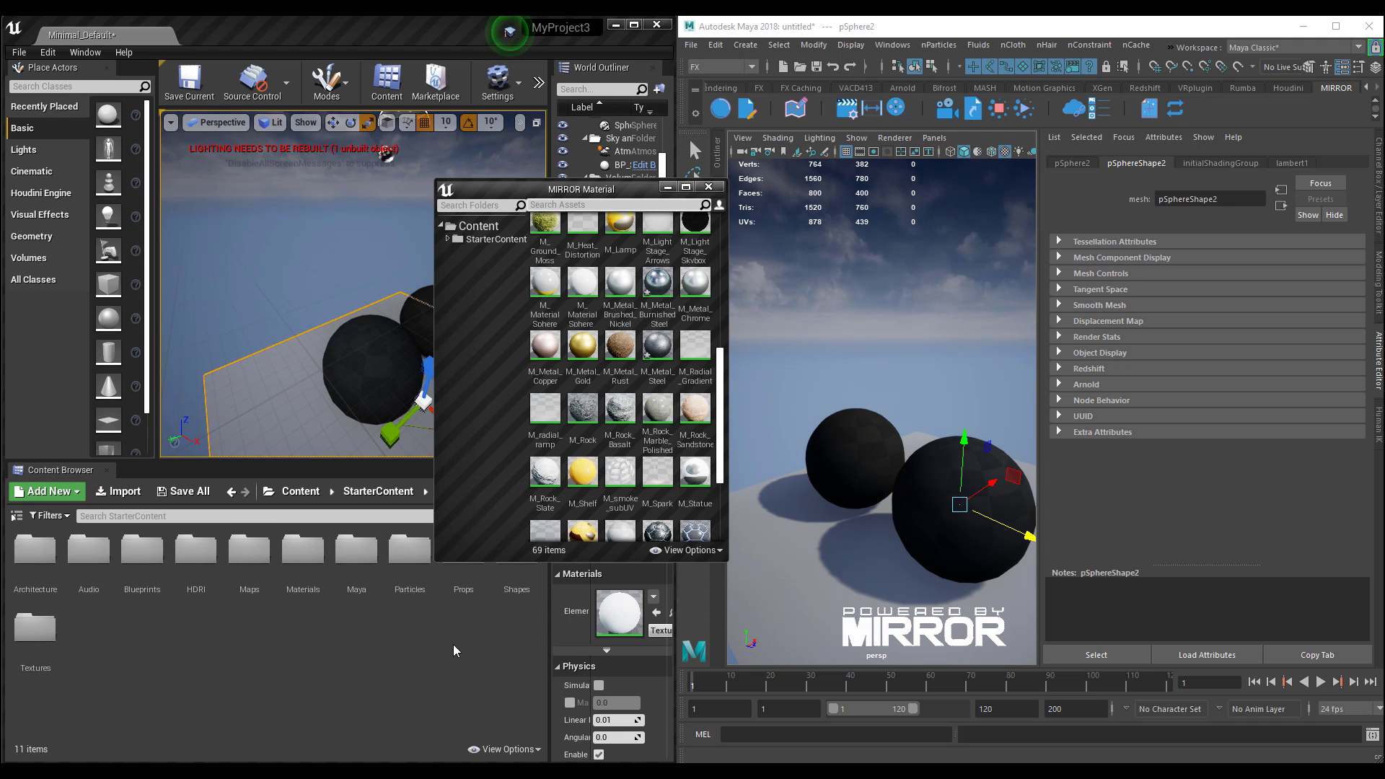
pyautogui.keyDown('alt'); pyautogui.moveTo(977, 509); pyautogui.dragTo(737, 499); pyautogui.keyUp('alt')
pyautogui.keyDown('alt'); pyautogui.moveTo(862, 484); pyautogui.dragTo(948, 471, button='middle'); pyautogui.keyUp('alt')
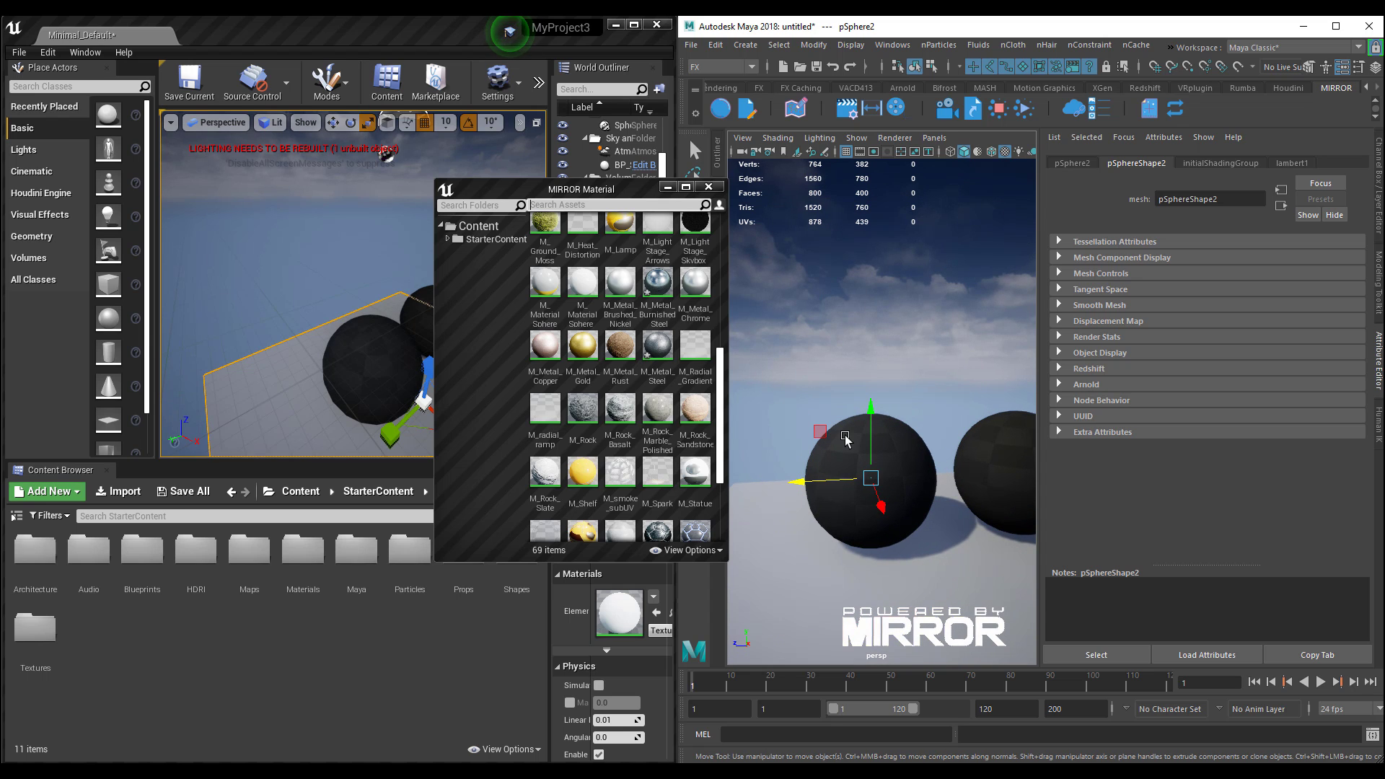
pyautogui.click(657, 347)
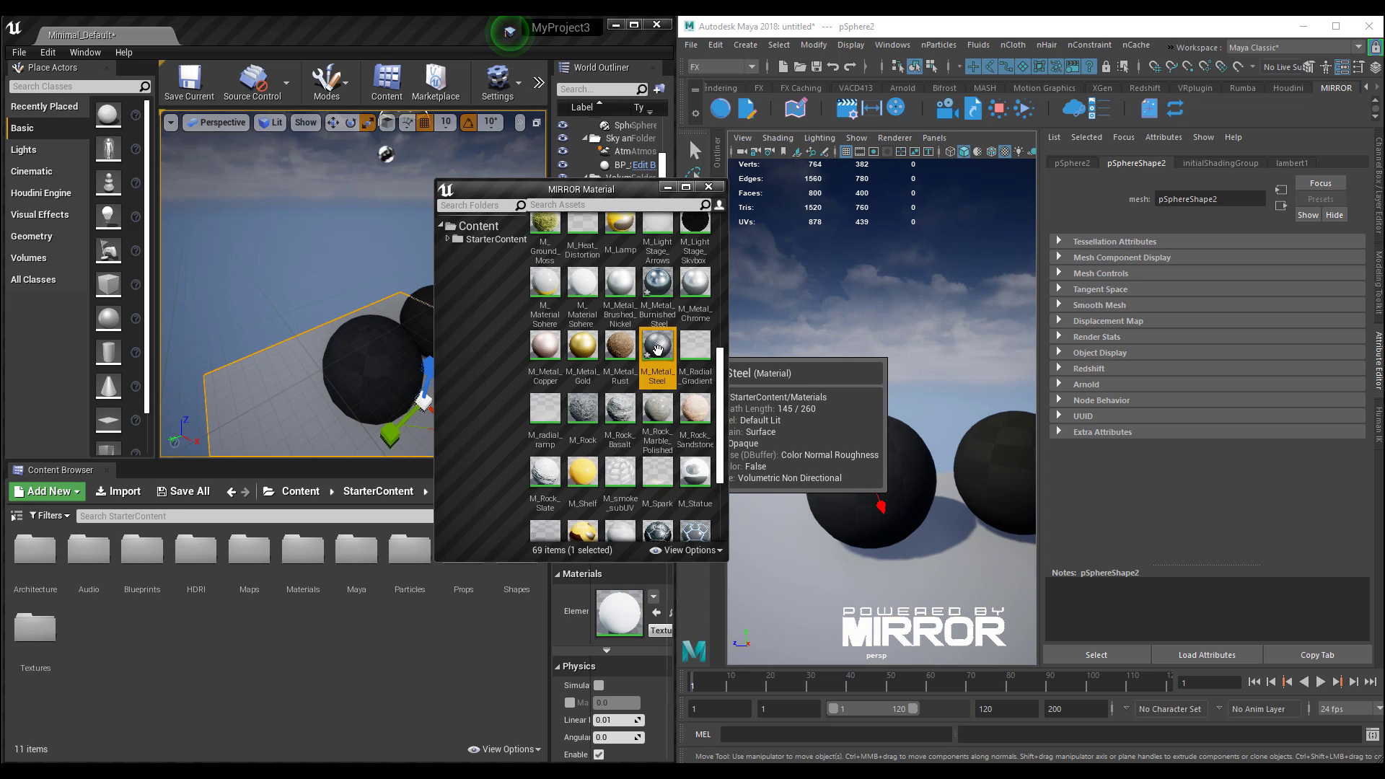
pyautogui.moveTo(657, 350); pyautogui.dragTo(708, 368)
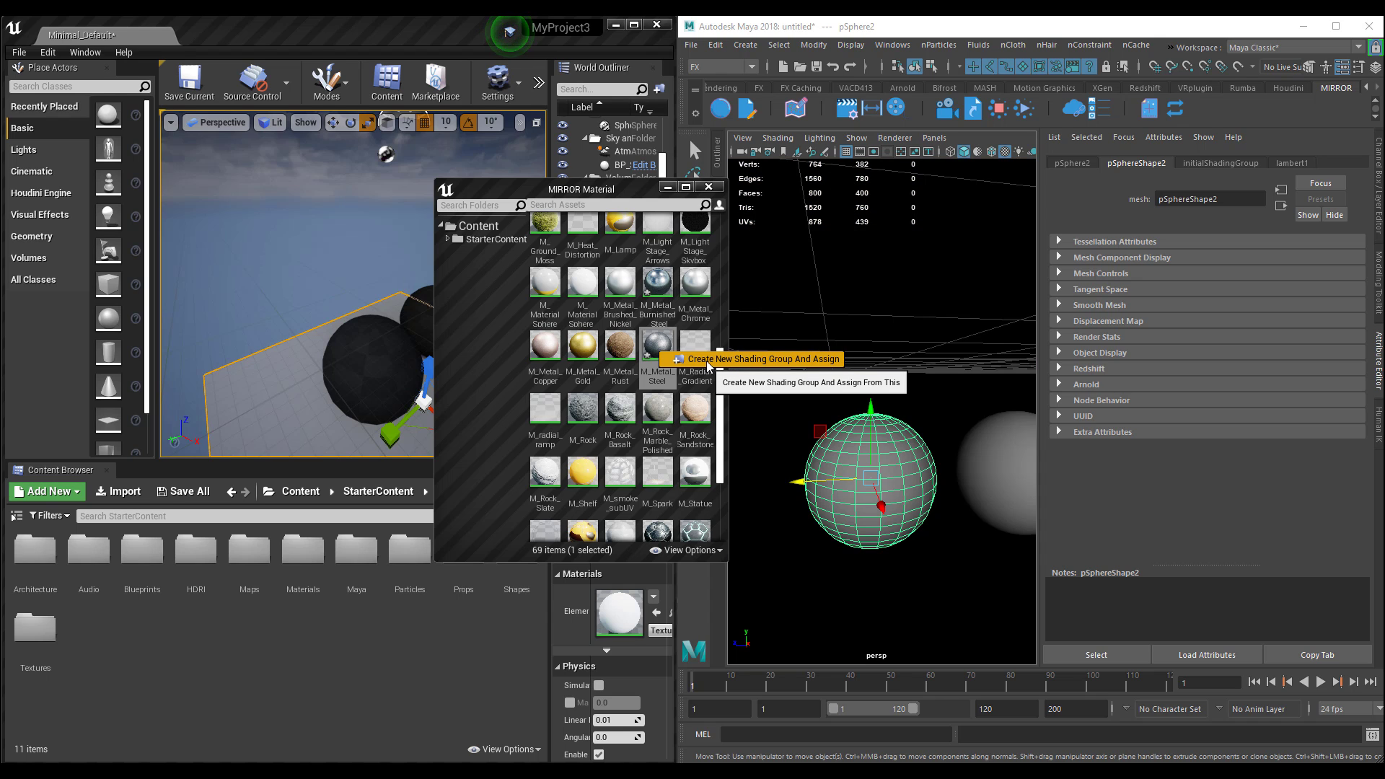
pyautogui.moveTo(707, 367); pyautogui.dragTo(707, 366)
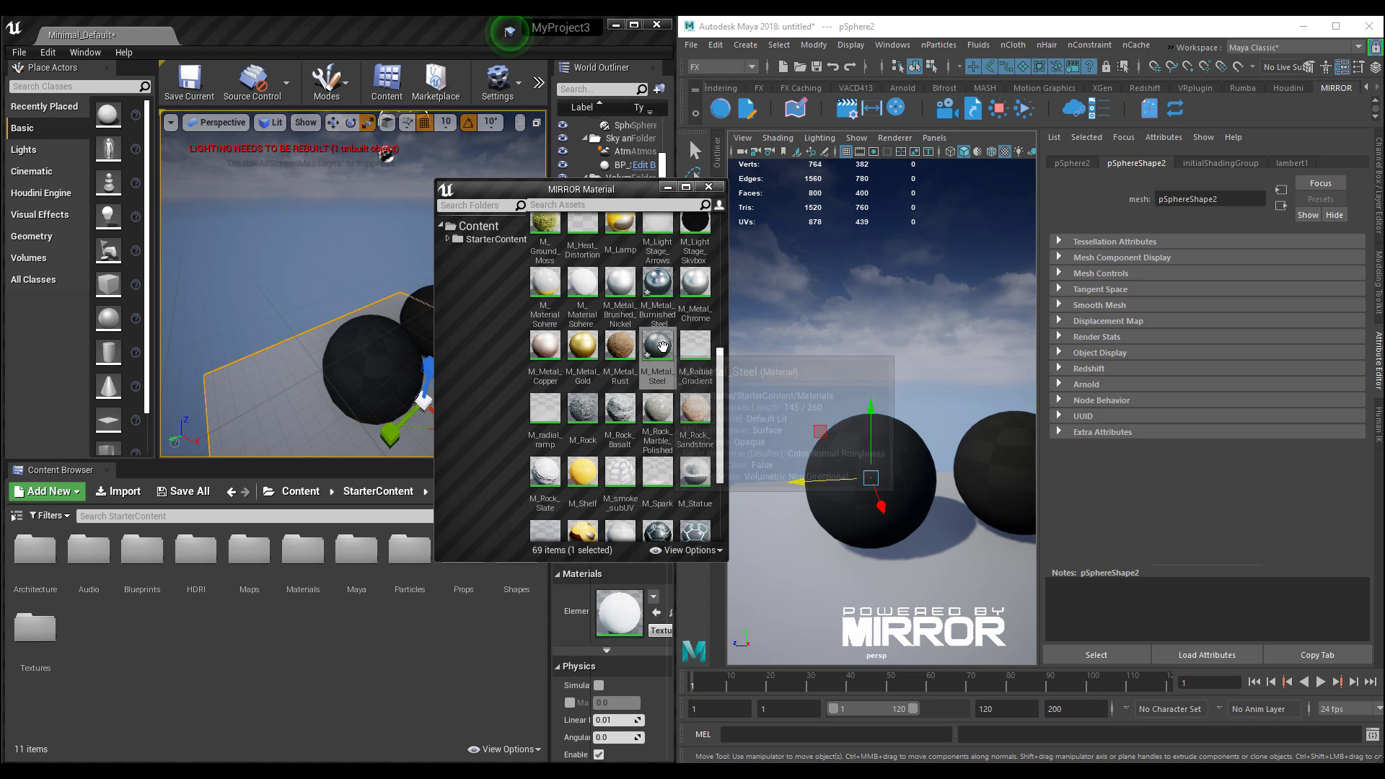
pyautogui.moveTo(660, 350); pyautogui.dragTo(911, 489)
# - Assign M_Metal_Burnished_Steel to the original sphere with a new shading group
pyautogui.keyDown('alt'); pyautogui.moveTo(905, 469); pyautogui.dragTo(785, 481, button='middle'); pyautogui.keyUp('alt')
pyautogui.click(895, 457)
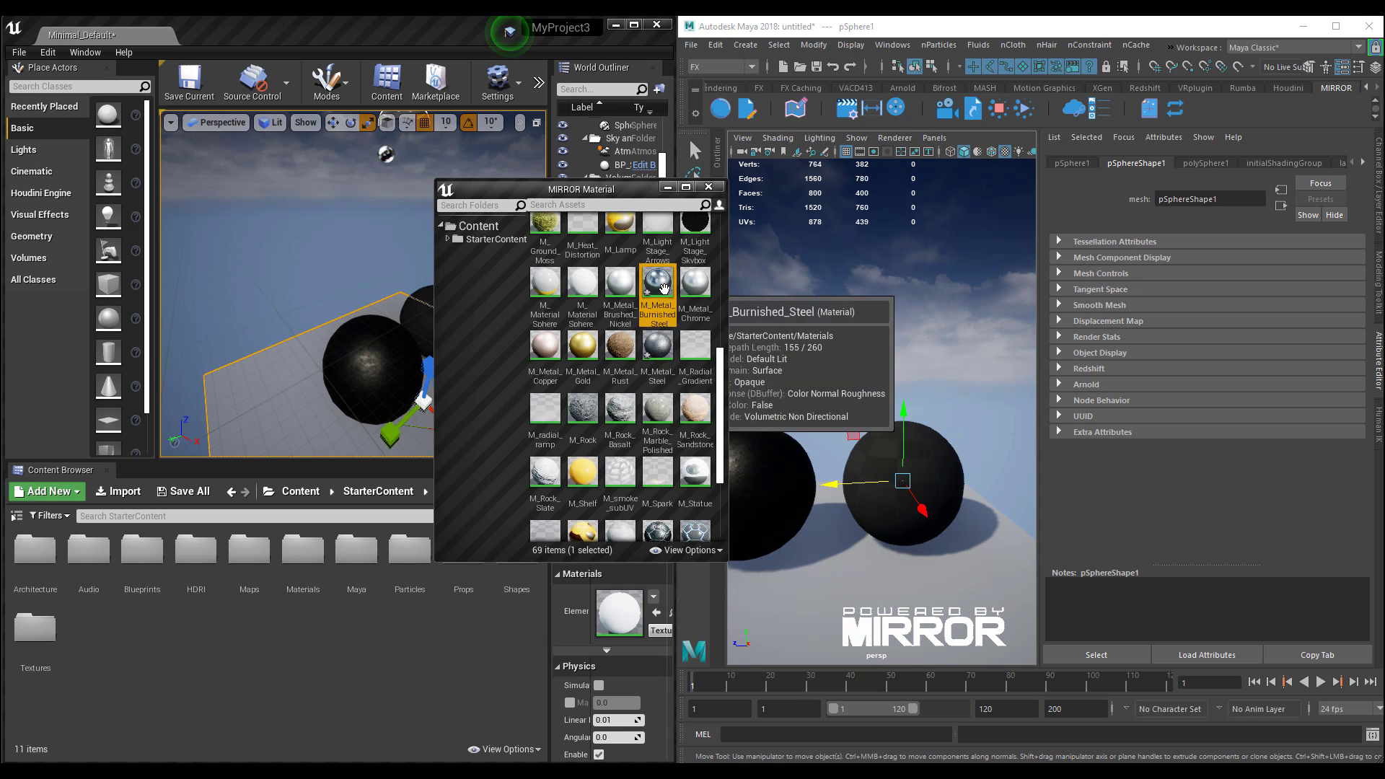
pyautogui.moveTo(657, 283); pyautogui.dragTo(690, 302)
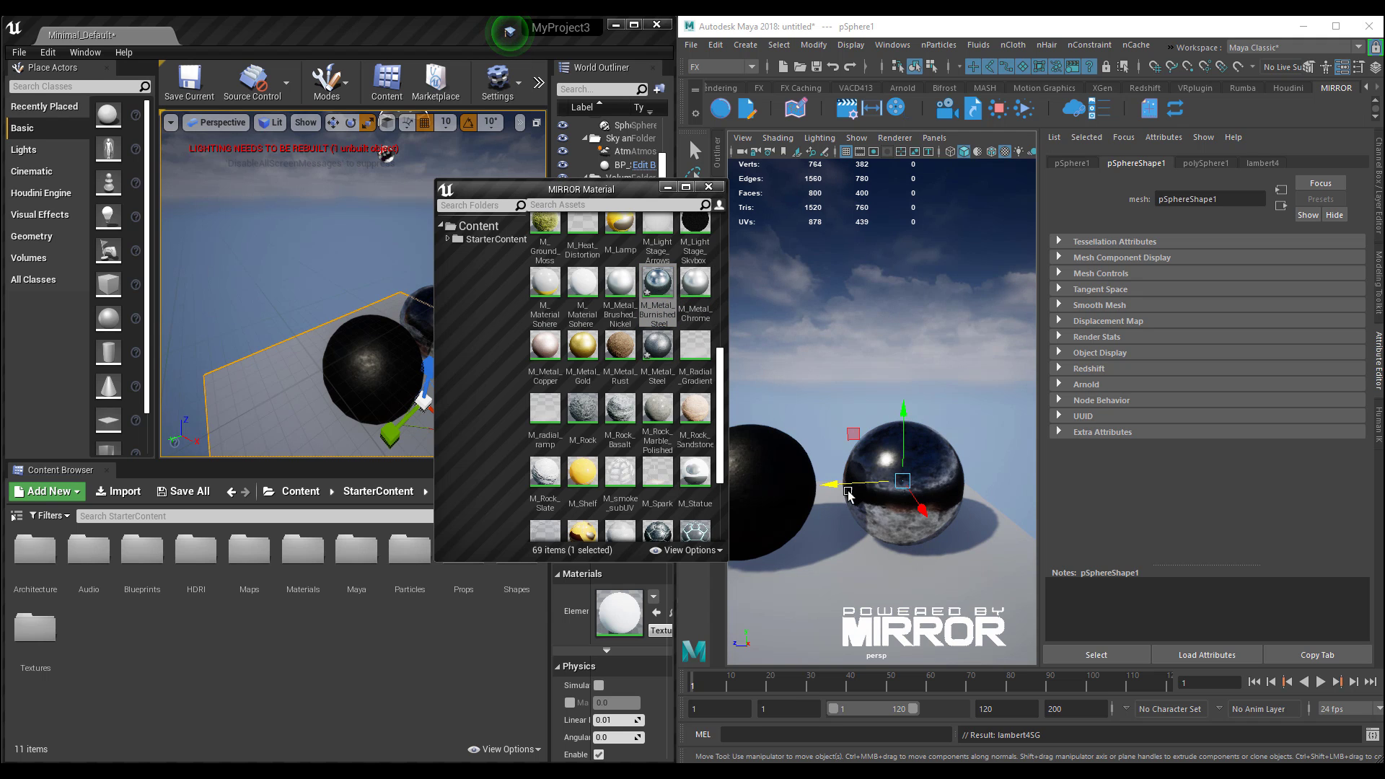
# - Examine the burnished steel sphere and its neighbour from several angles and distances
pyautogui.keyDown('alt'); pyautogui.moveTo(910, 505); pyautogui.dragTo(787, 424); pyautogui.keyUp('alt')
pyautogui.scroll(5, 932, 501)
pyautogui.scroll(-5, 825, 474)
pyautogui.scroll(5, 787, 426)
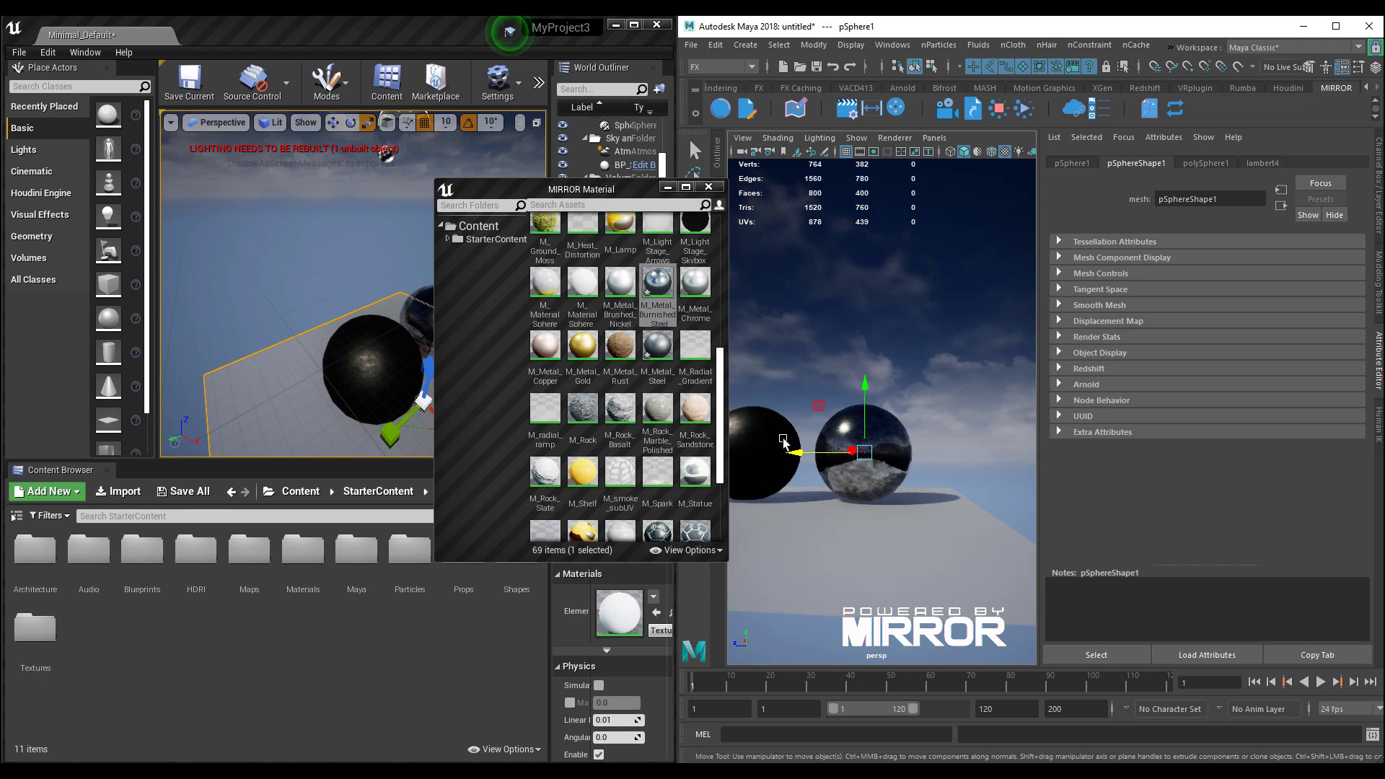
pyautogui.click(940, 426)
pyautogui.click(899, 476)
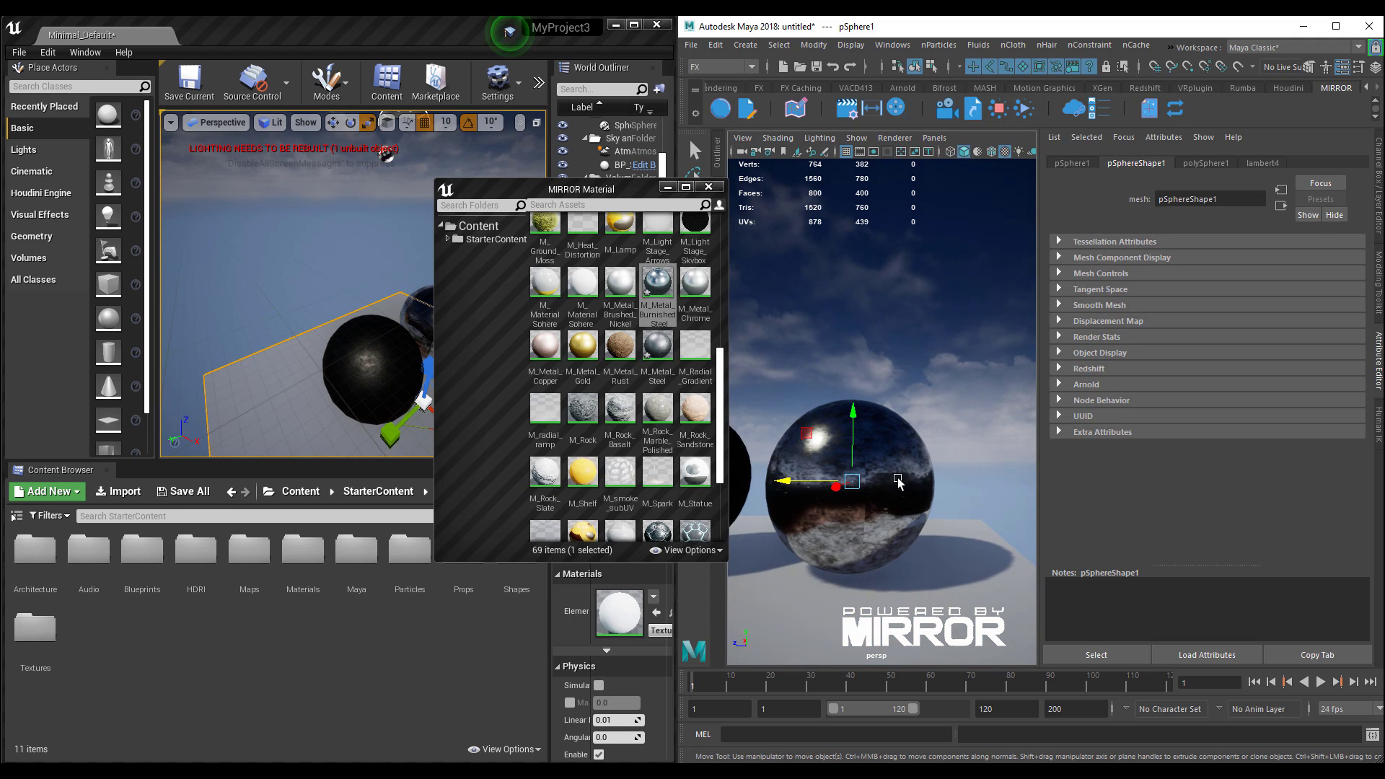
# - Open Hypershade and display the shading group lambert4SG of the burnished steel sphere with its attributes
pyautogui.click(895, 46)
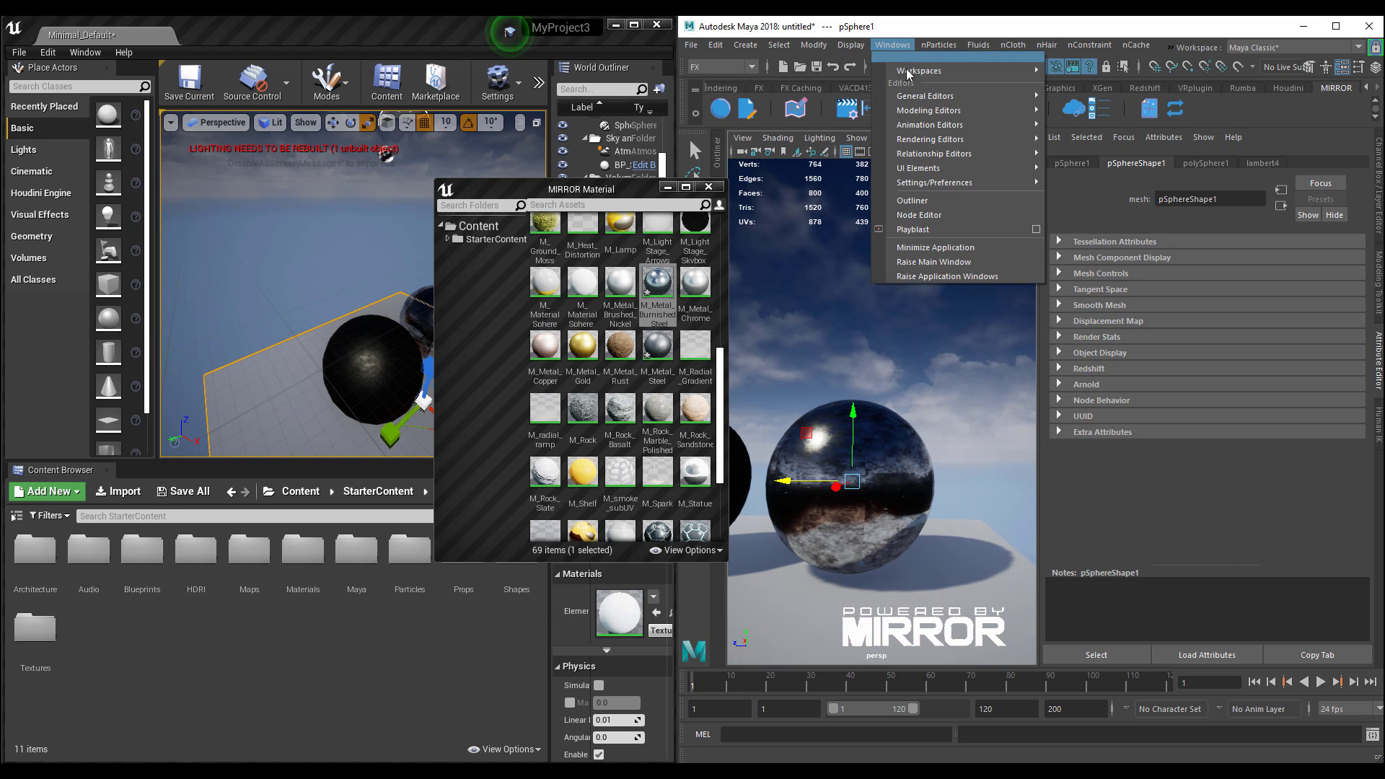
pyautogui.moveTo(928, 143)
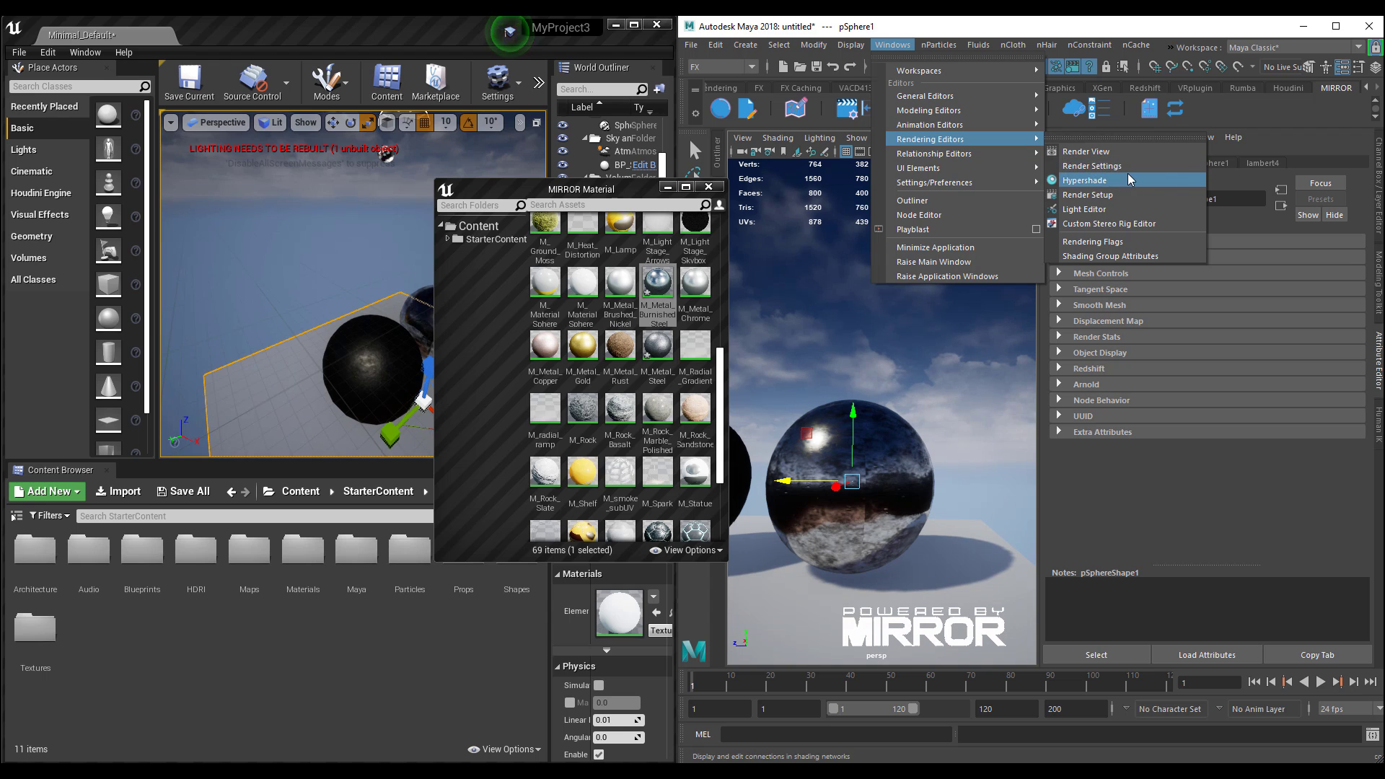
pyautogui.click(1071, 180)
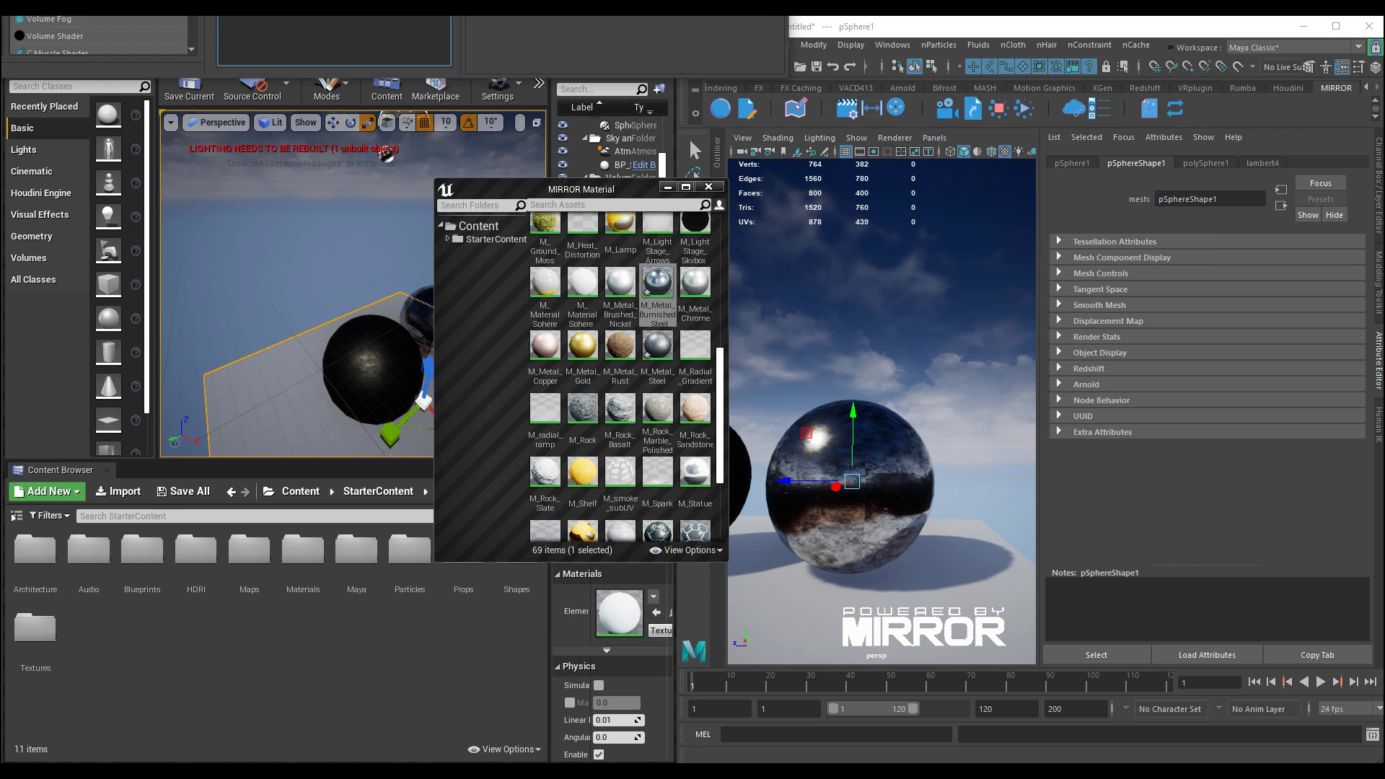
pyautogui.moveTo(405, 16); pyautogui.dragTo(376, 294)
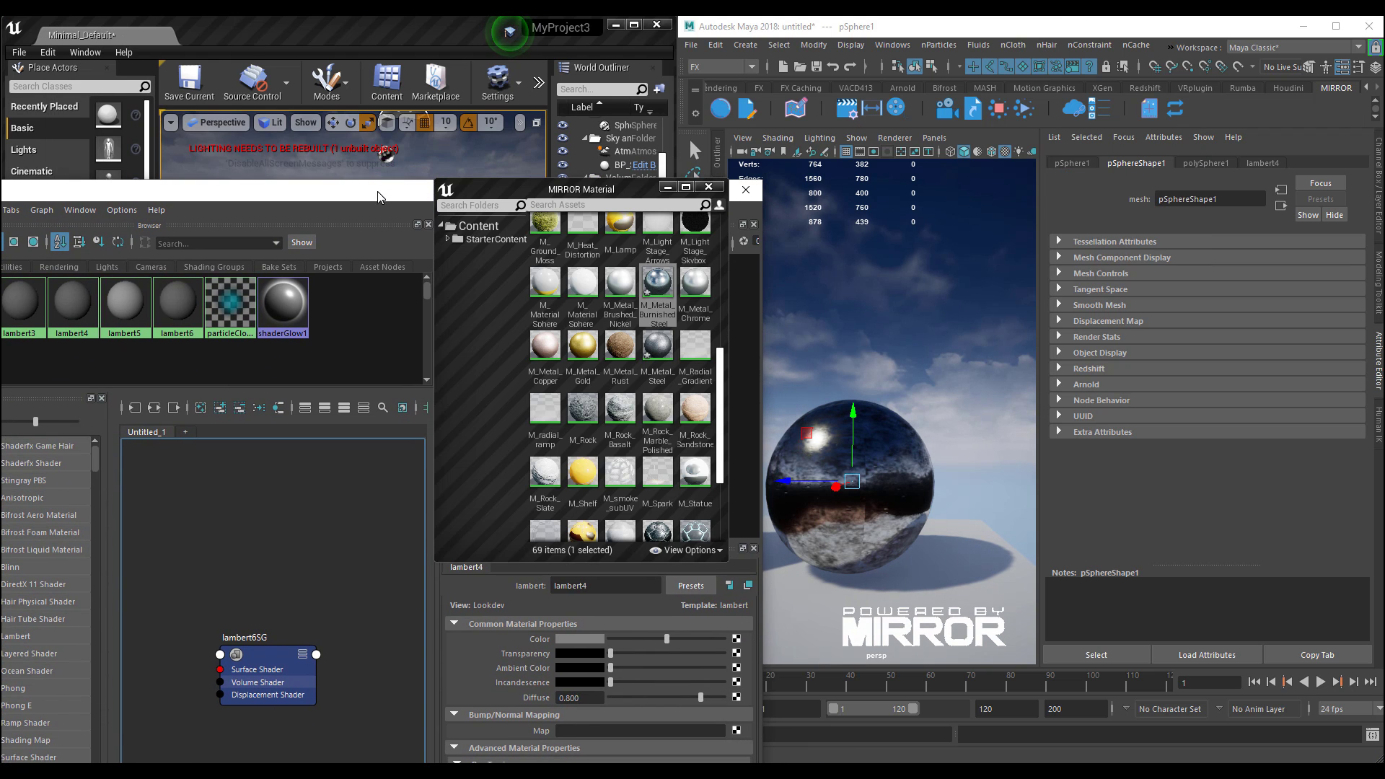
pyautogui.click(154, 408)
pyautogui.click(274, 660)
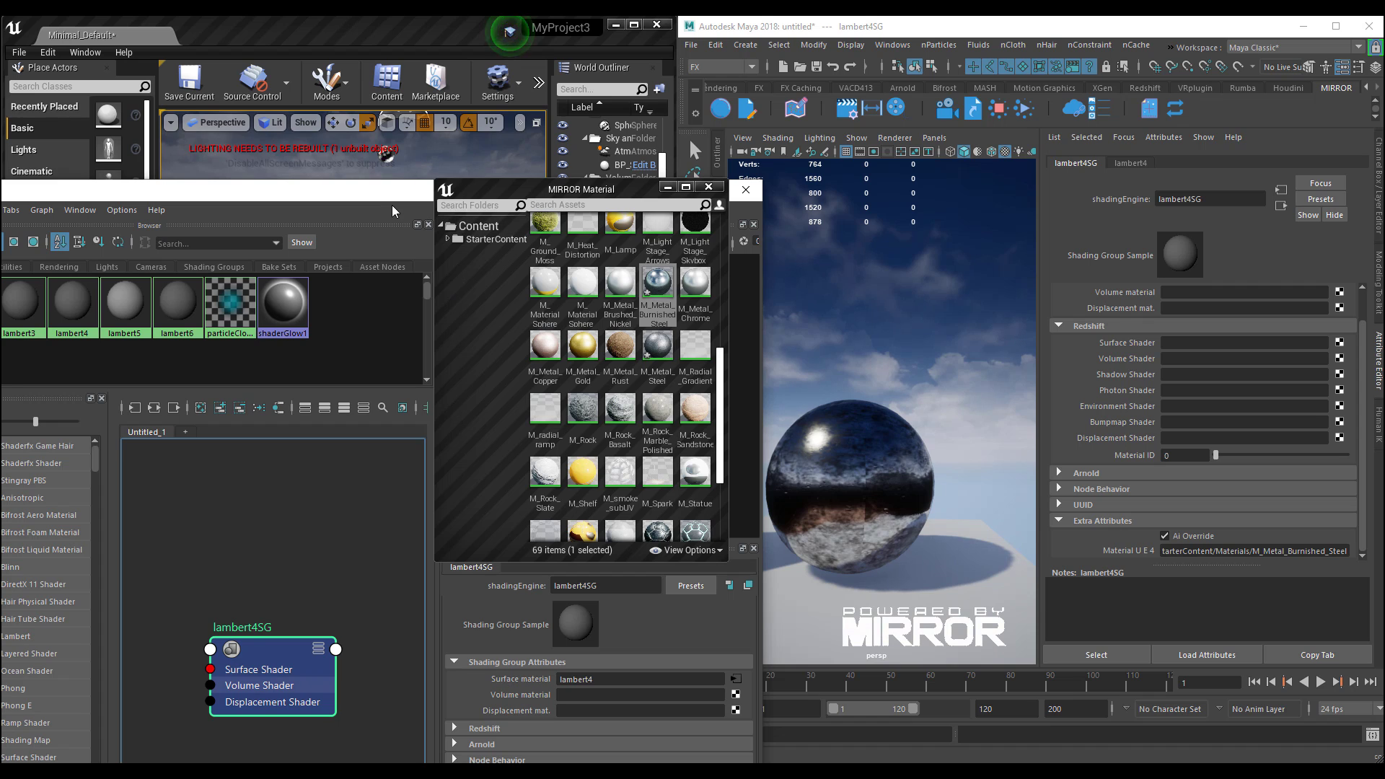
# - Inspect the Material UE4 path in lambert4SG's extra attributes, and close the MIRROR Material browser and Hypershade
pyautogui.moveTo(393, 206); pyautogui.dragTo(401, 119)
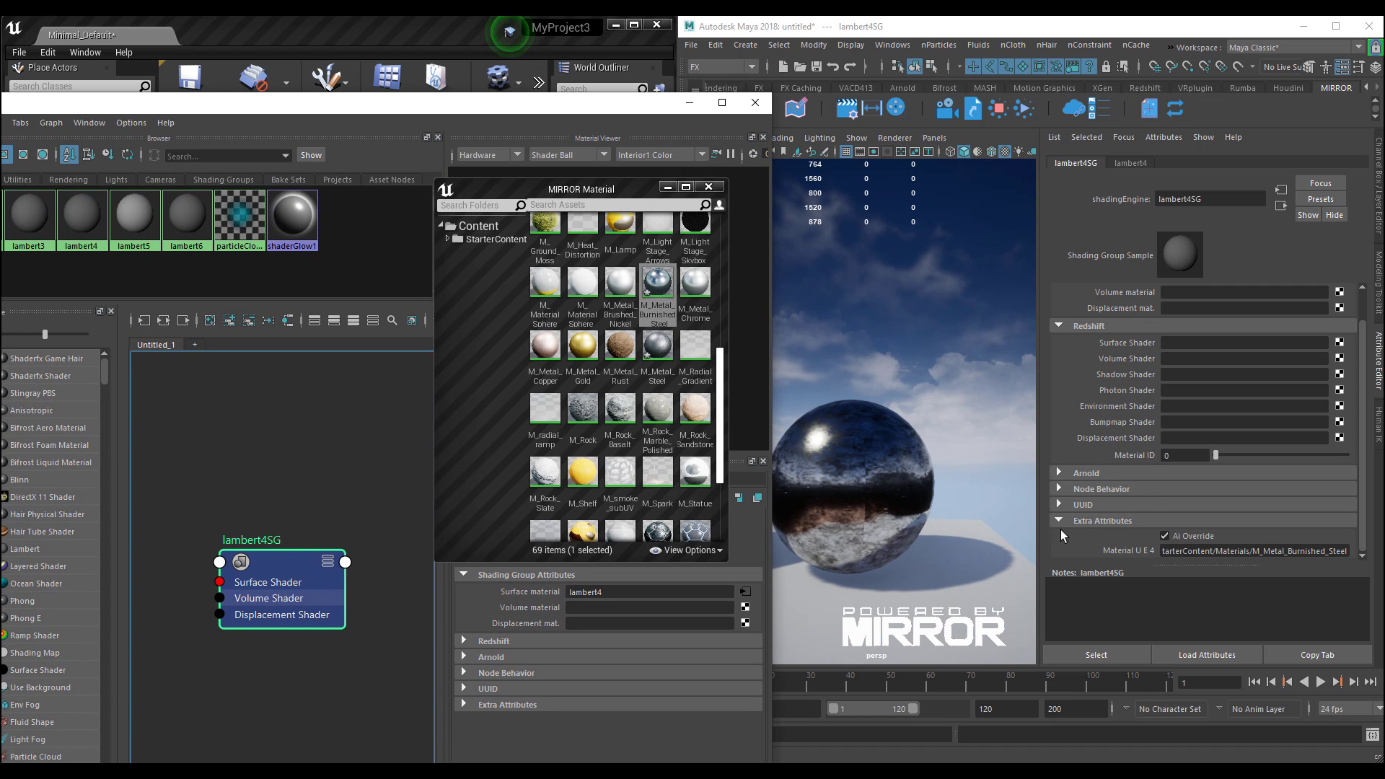
pyautogui.click(1163, 550)
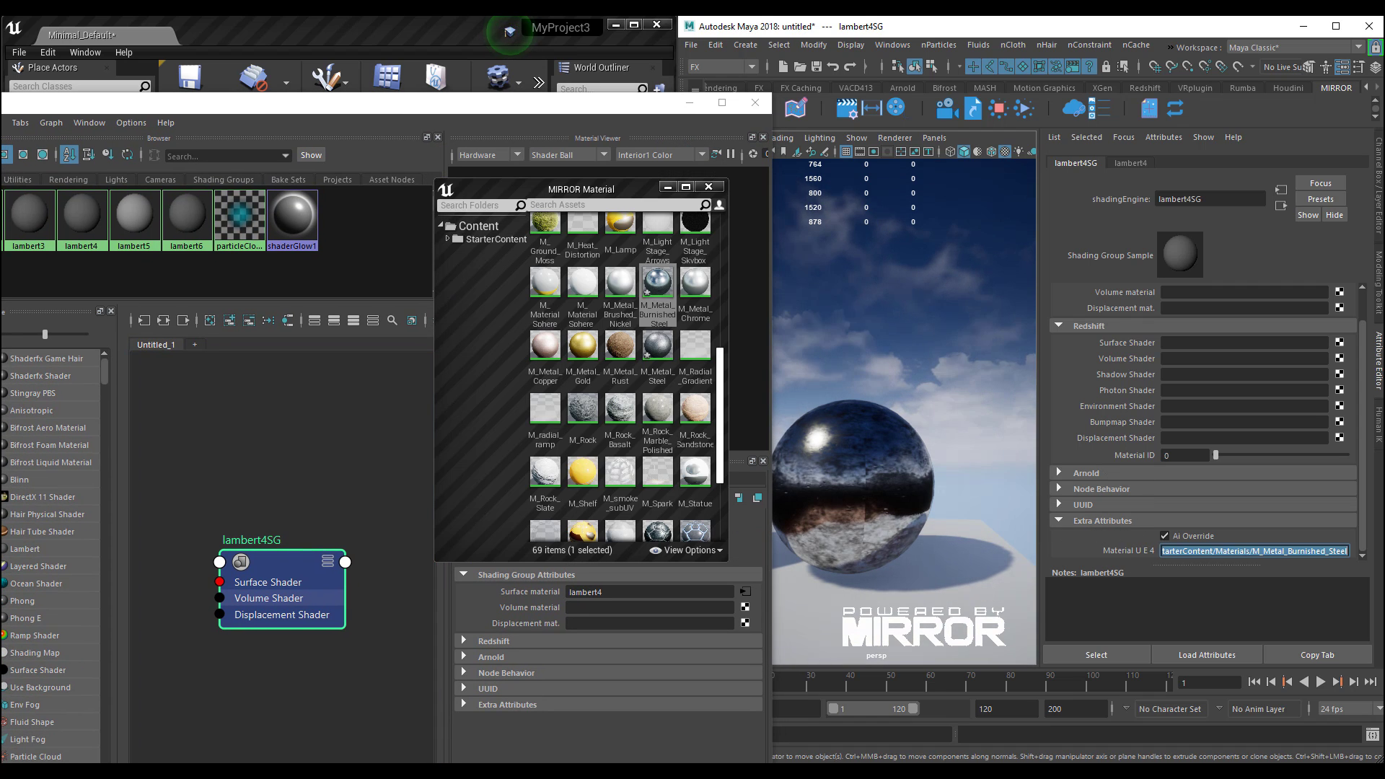
pyautogui.click(1320, 555)
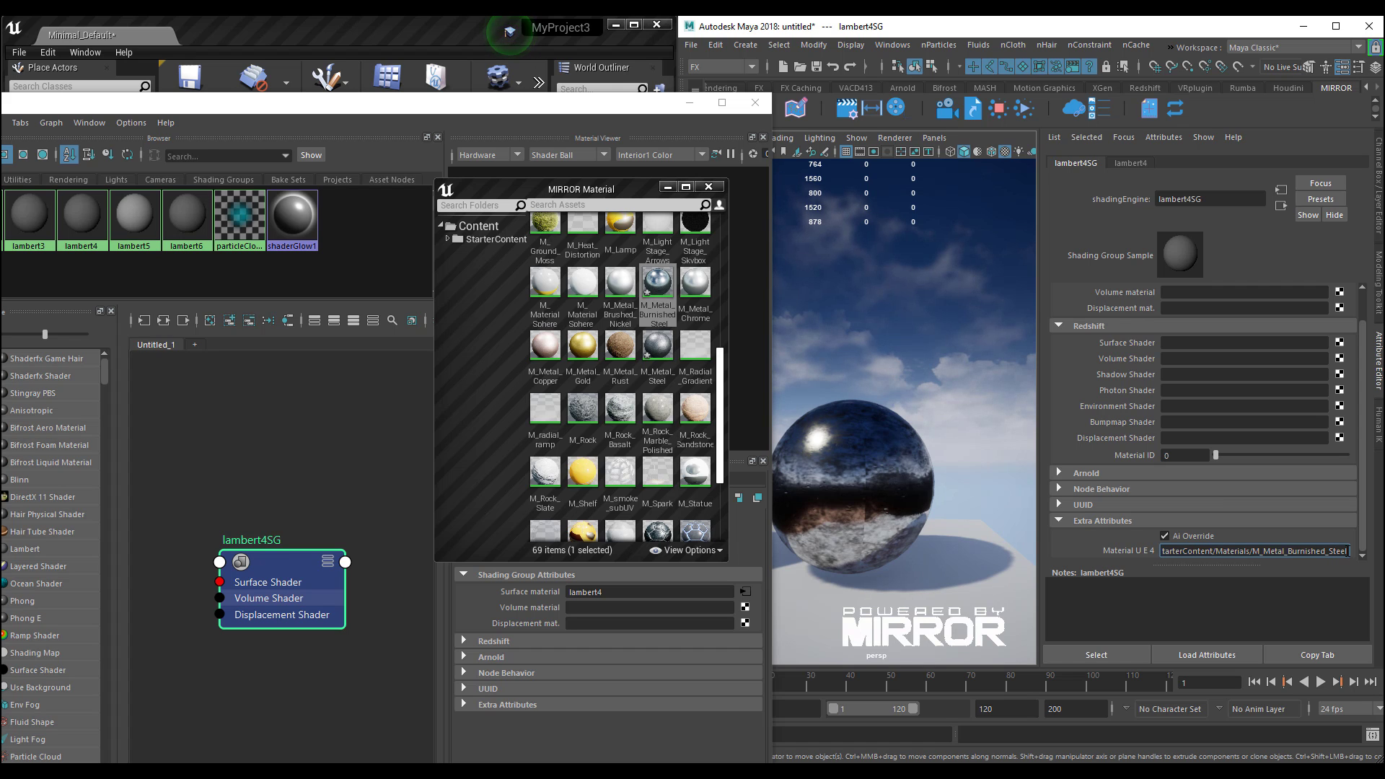
pyautogui.moveTo(1345, 553); pyautogui.dragTo(1171, 553)
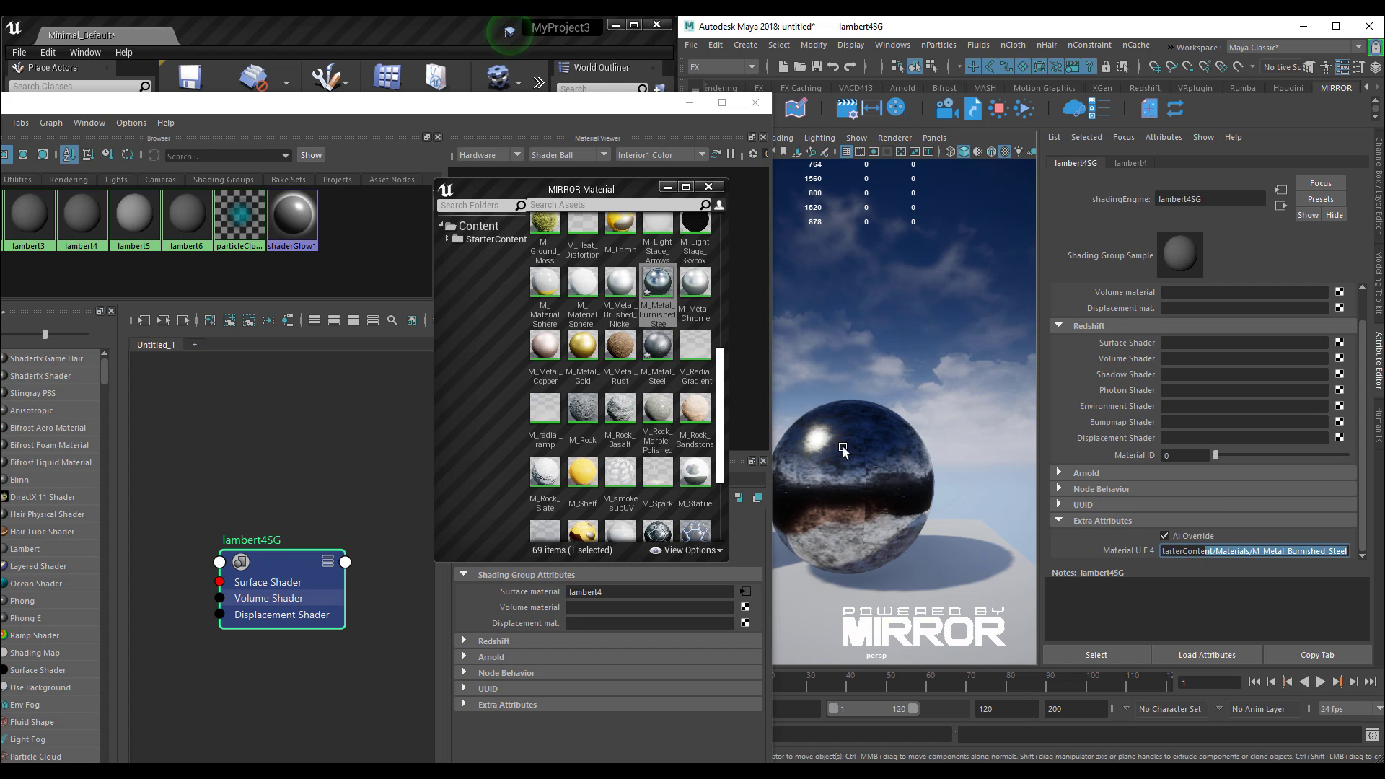
pyautogui.keyDown('alt'); pyautogui.moveTo(936, 489); pyautogui.dragTo(809, 496); pyautogui.keyUp('alt')
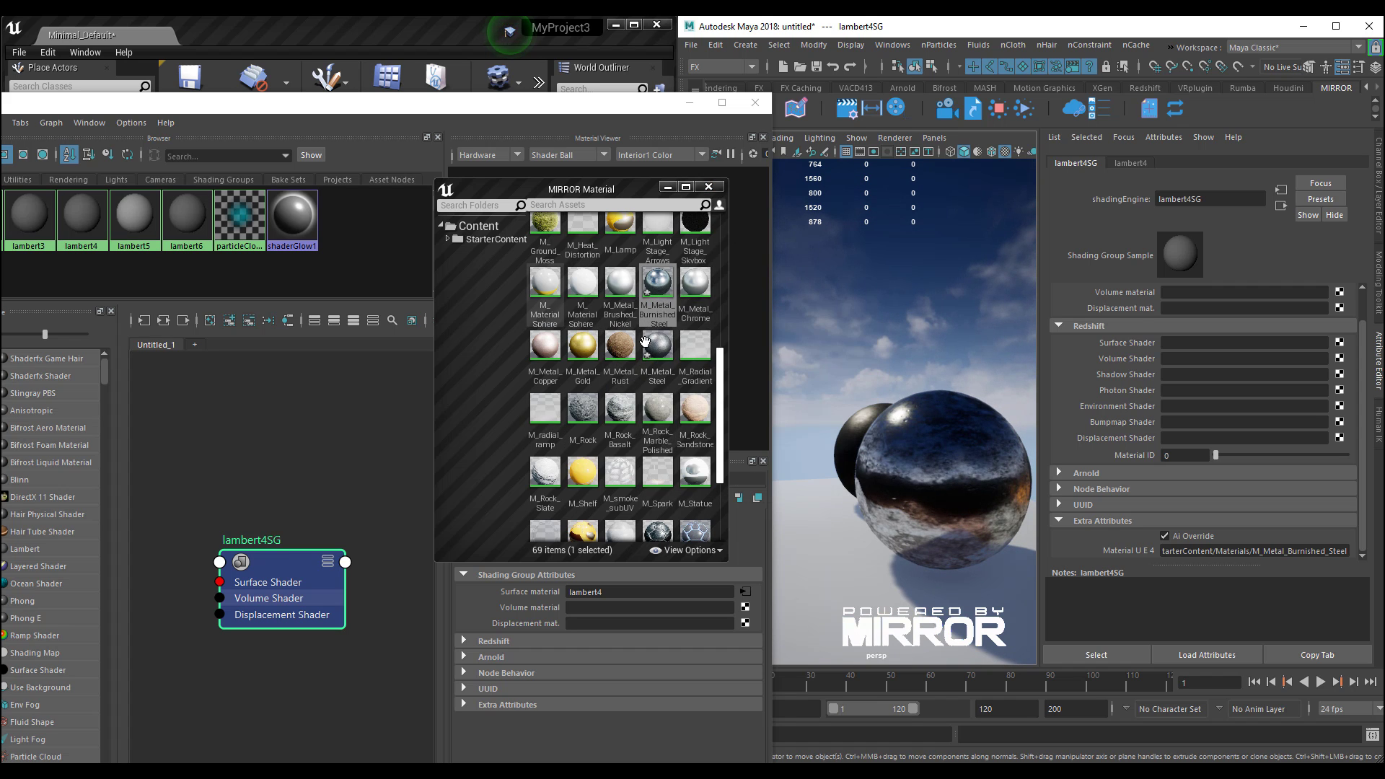
pyautogui.click(708, 189)
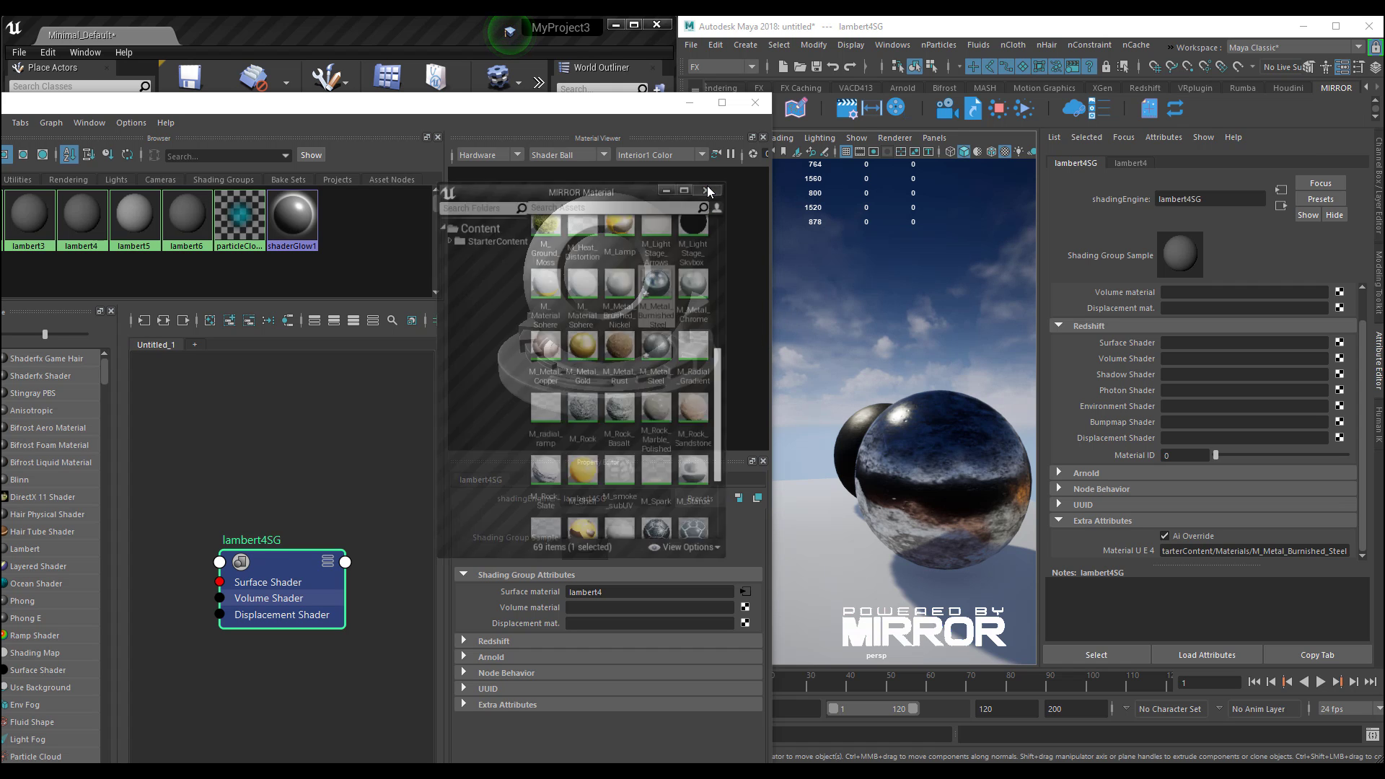
pyautogui.click(755, 102)
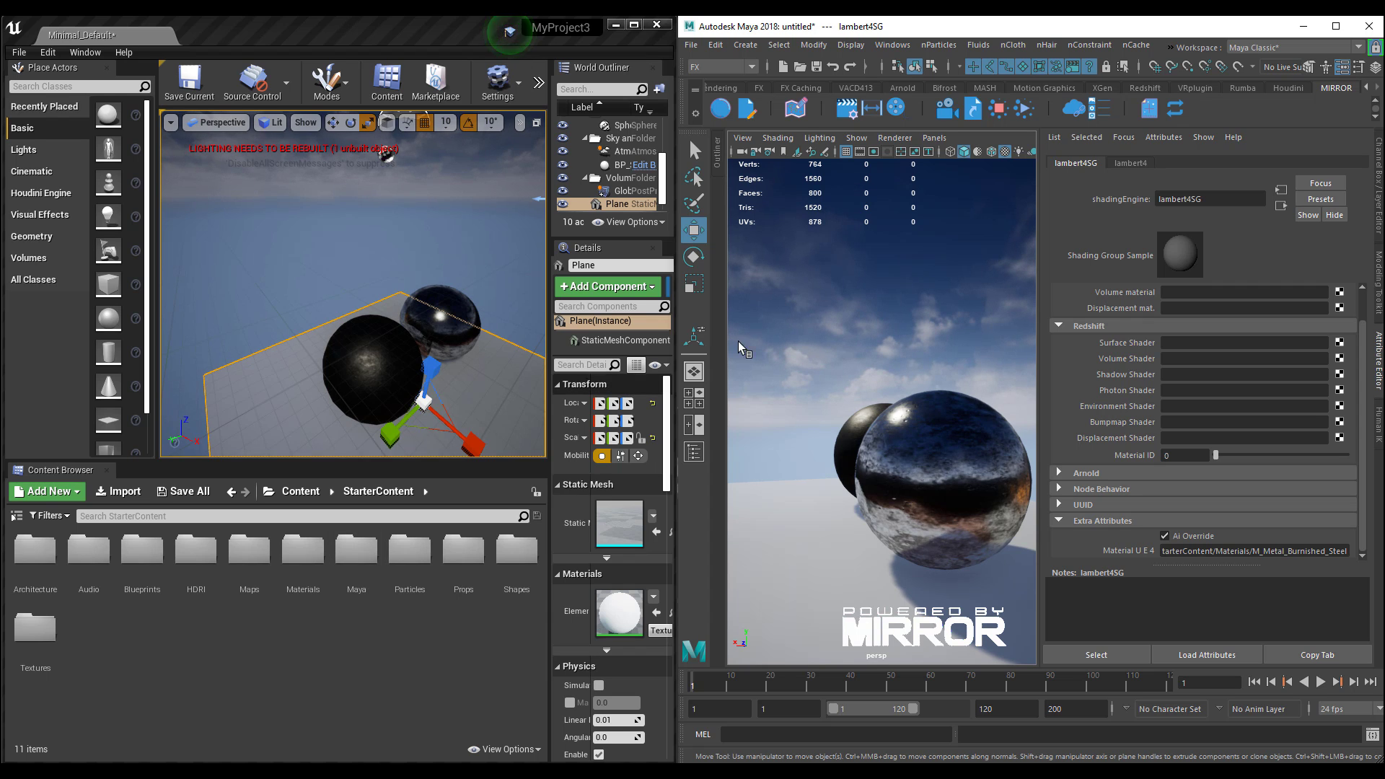
# - Open the MIRROR Create Engine Node browser, hide the Attribute Editor and create a new engine node from SM_Rock
pyautogui.click(1151, 112)
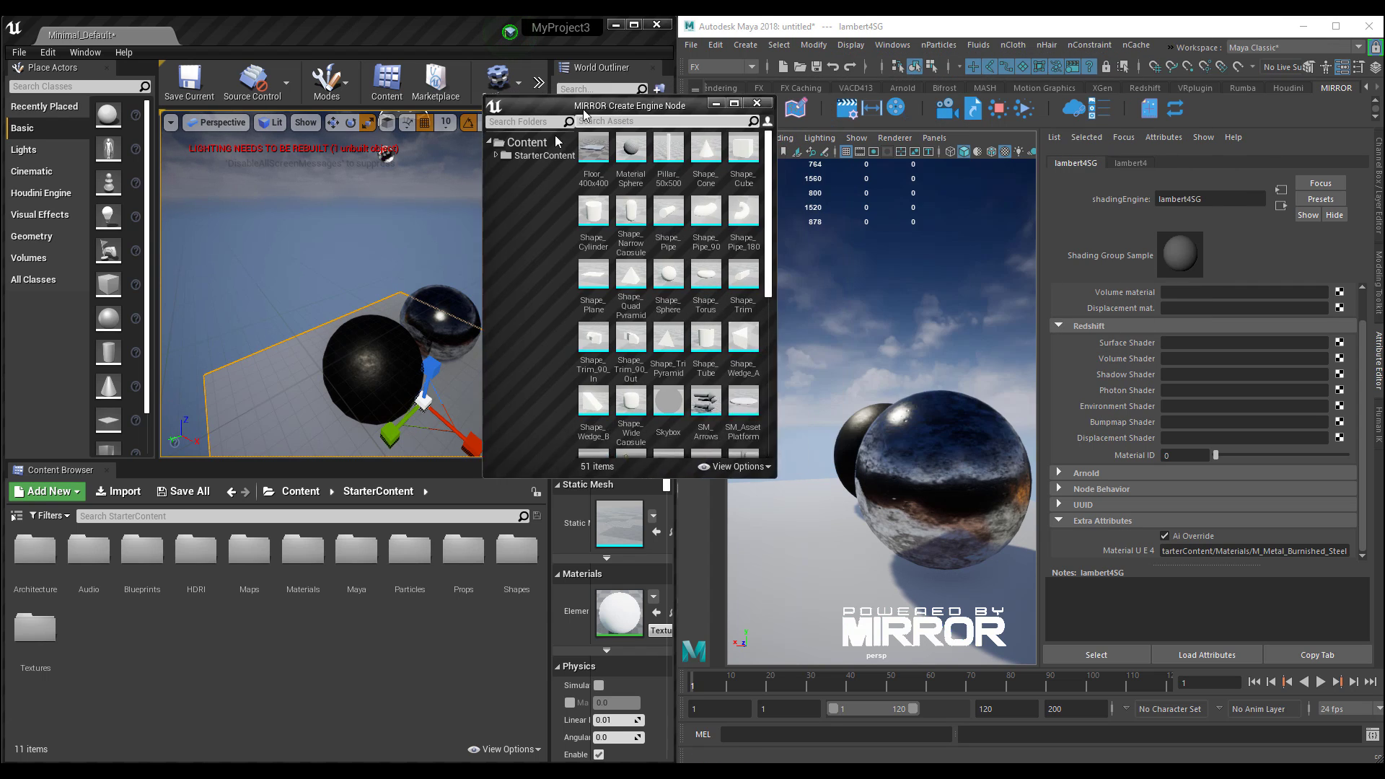
pyautogui.moveTo(583, 109); pyautogui.dragTo(406, 217)
pyautogui.scroll(-10, 435, 380)
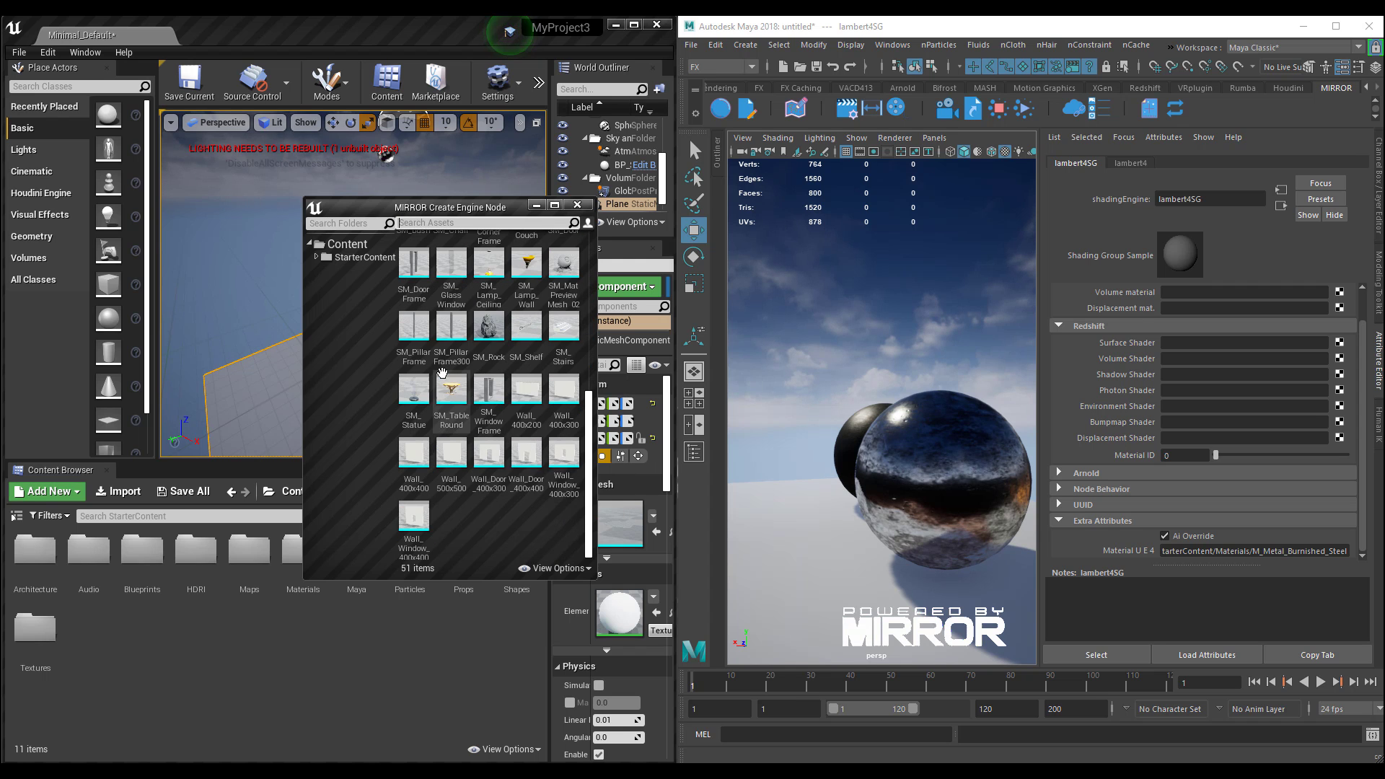
pyautogui.scroll(-3, 879, 480)
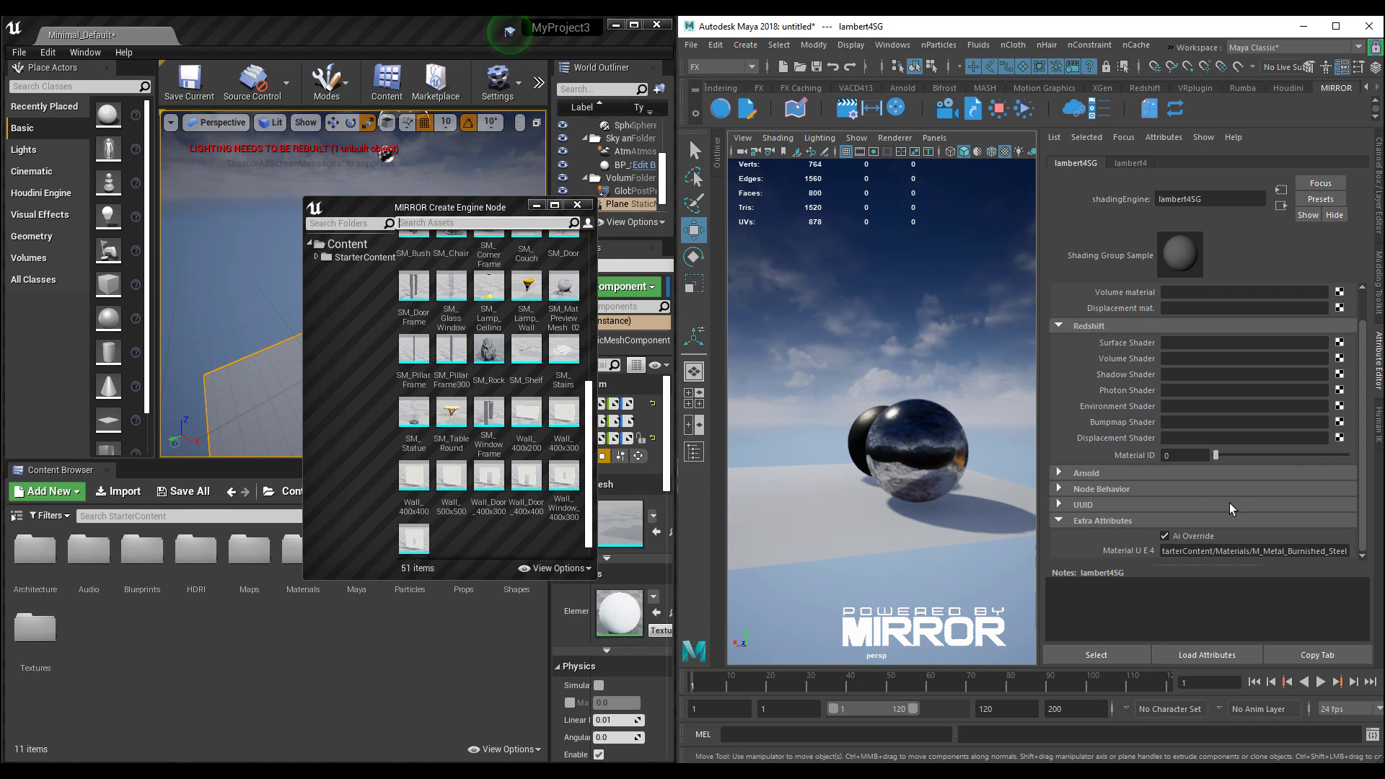
pyautogui.click(1378, 361)
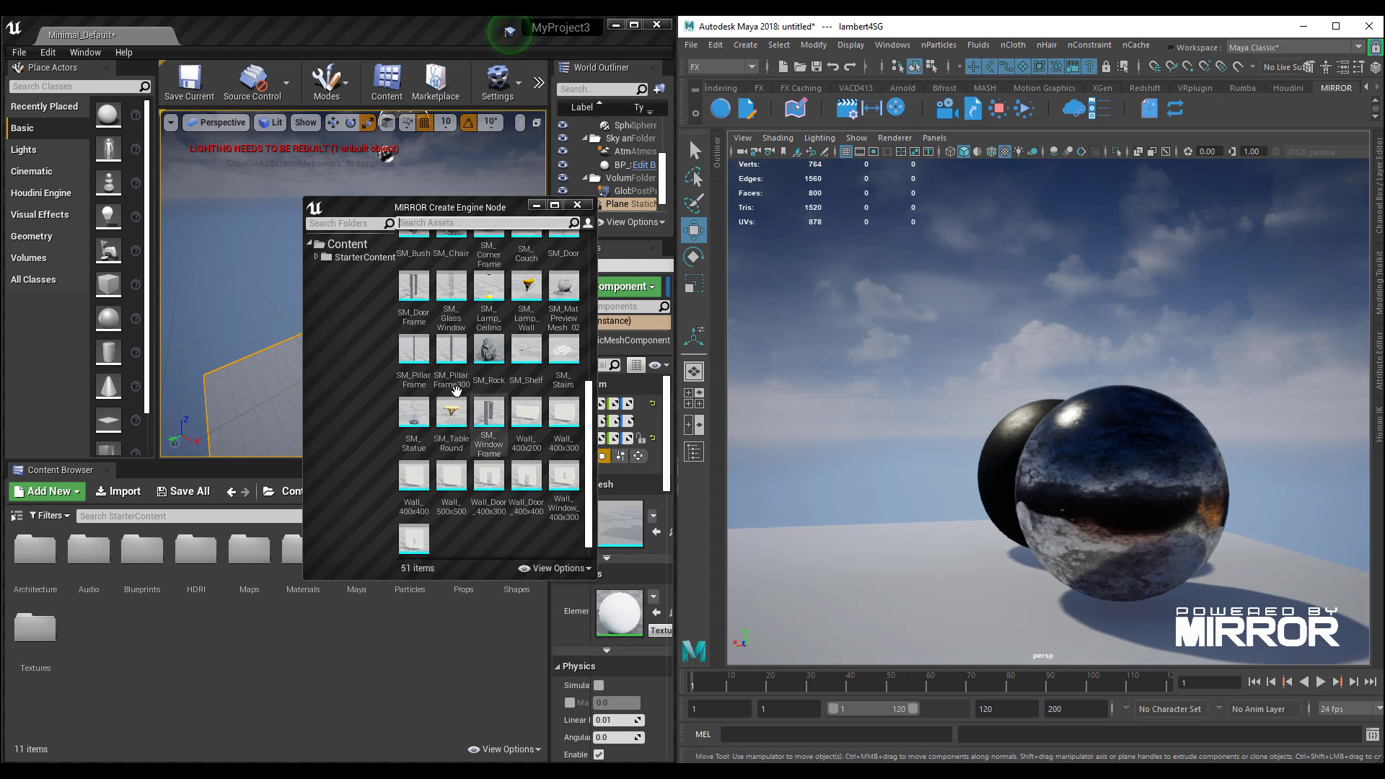
pyautogui.scroll(-1, 457, 392)
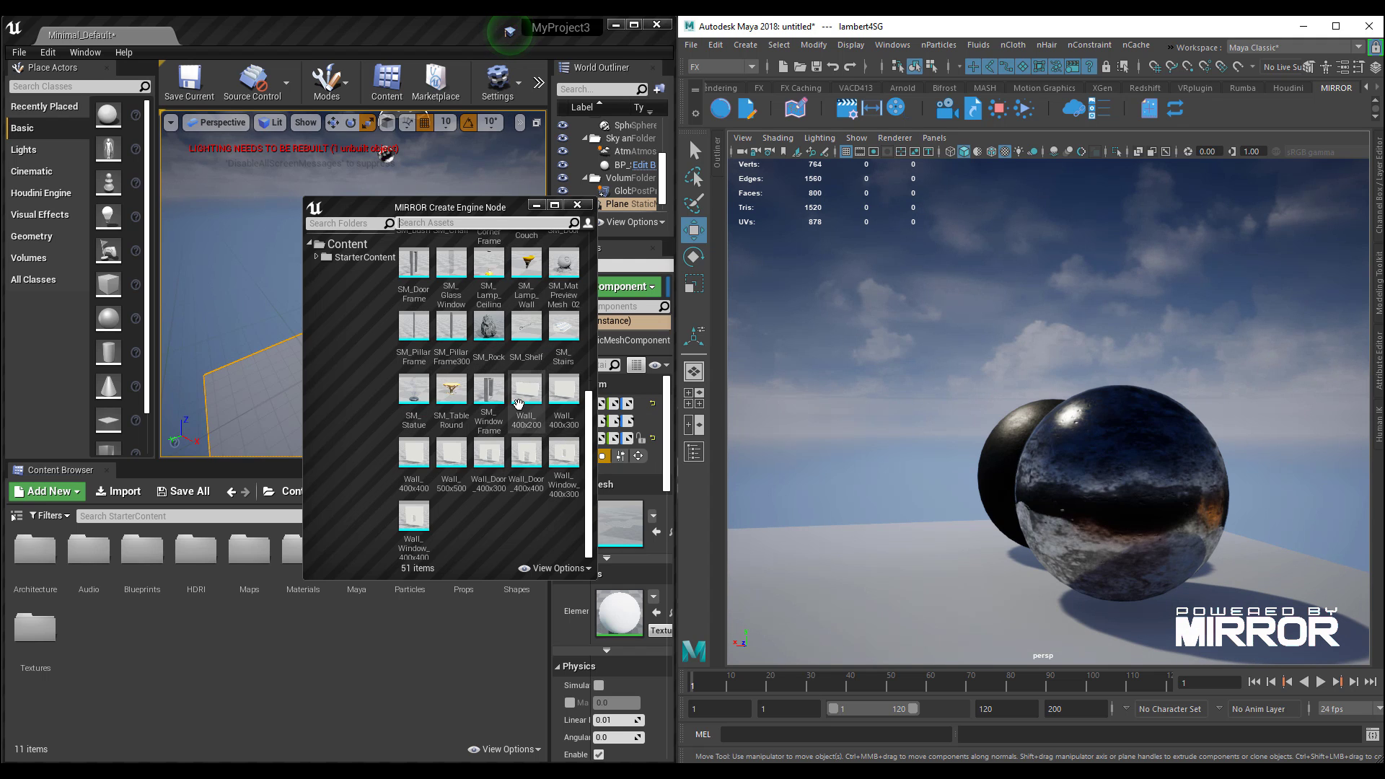
pyautogui.scroll(3, 518, 404)
pyautogui.scroll(-2, 518, 404)
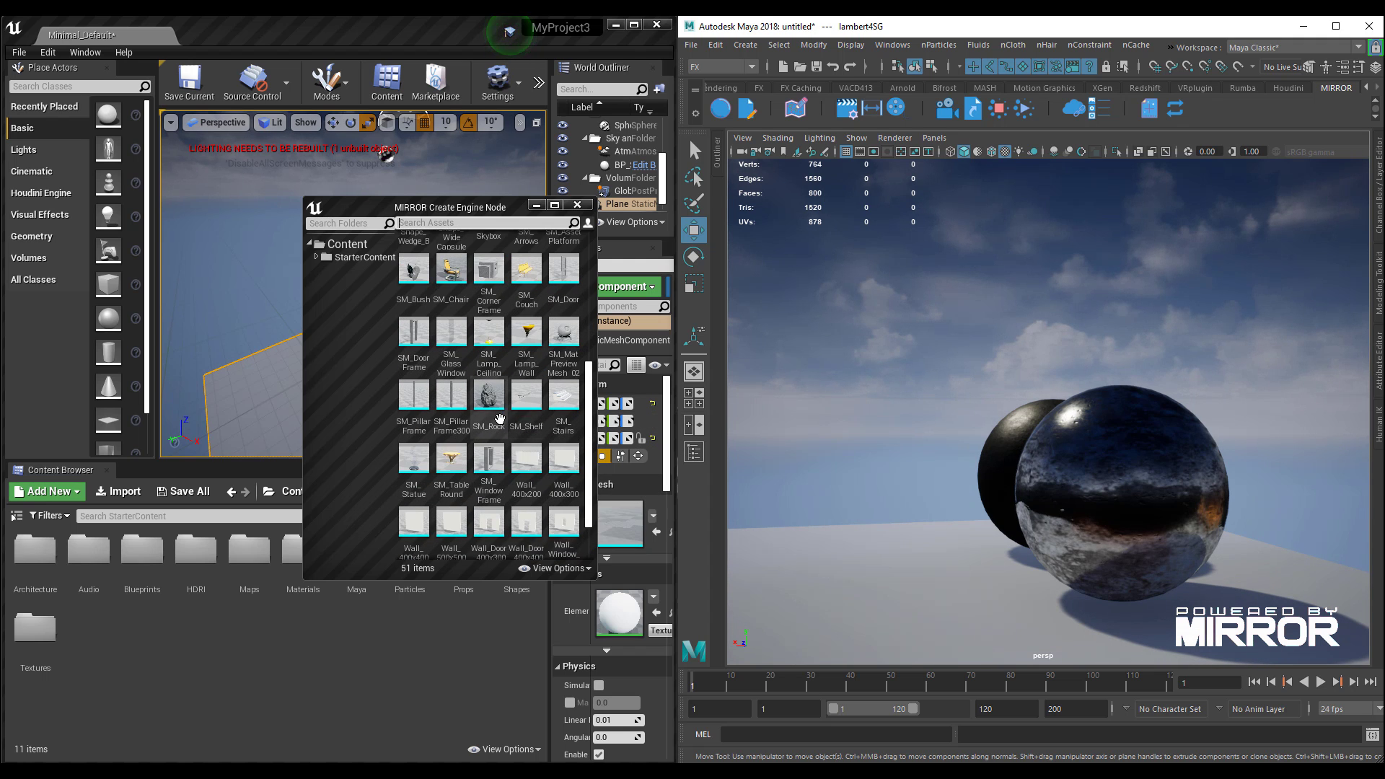
pyautogui.click(487, 401)
pyautogui.rightClick(489, 402)
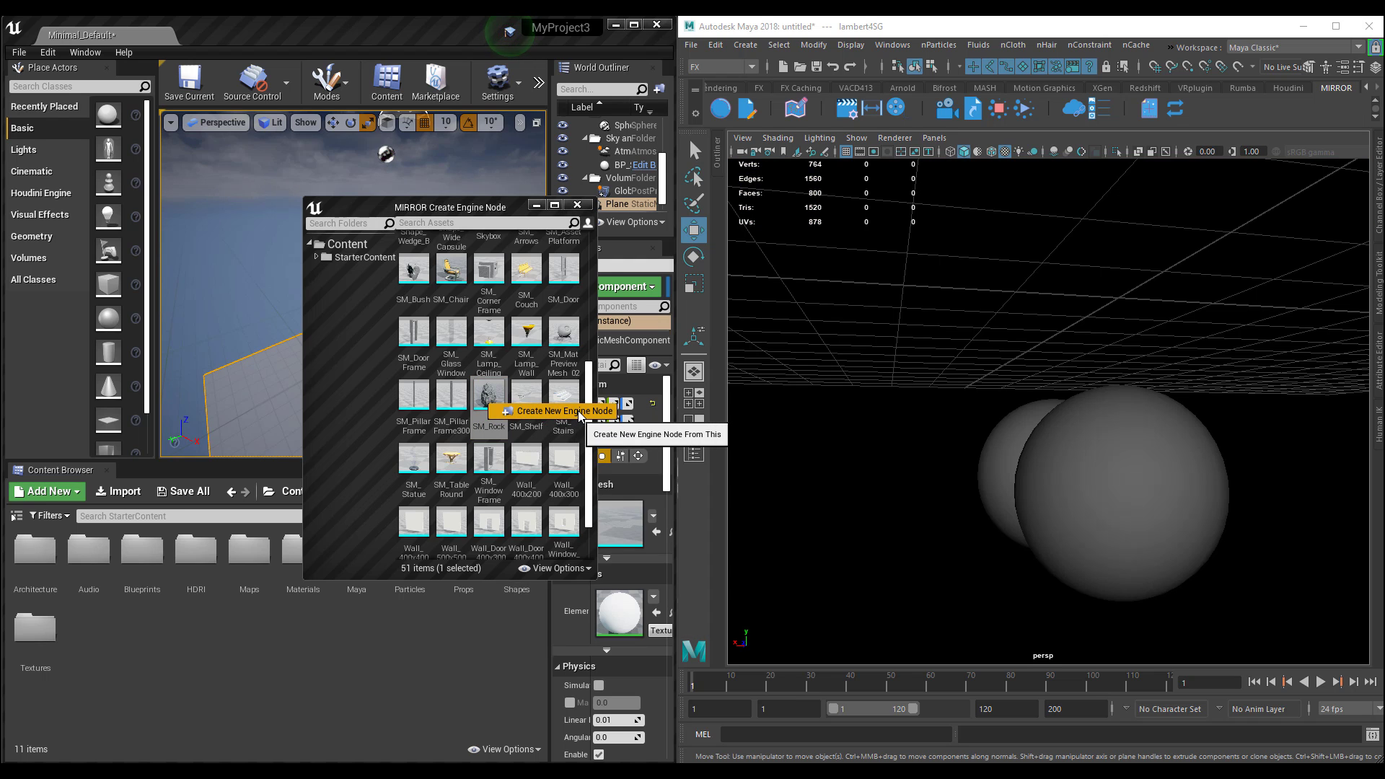
pyautogui.click(579, 409)
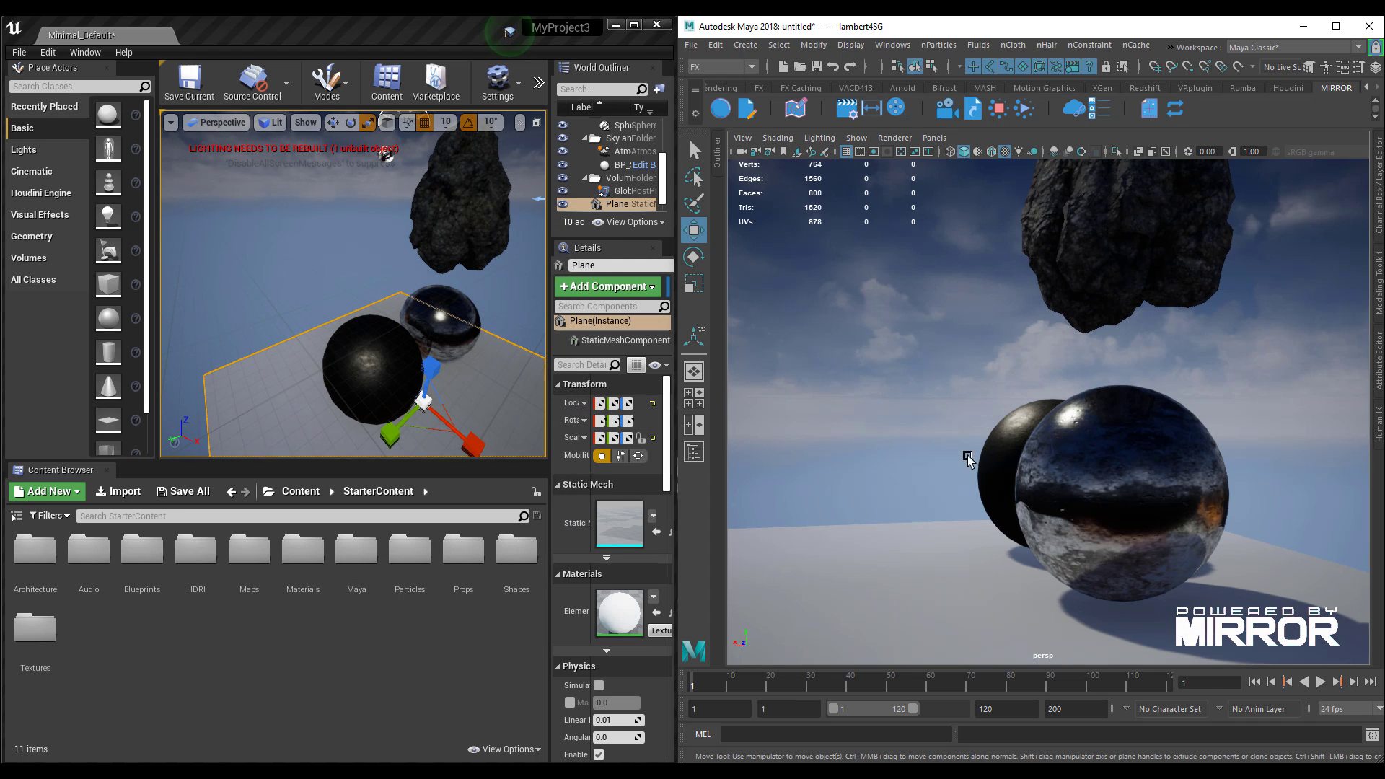
# - Move the rock down beside the spheres and place a duplicate of it on another side of the plane
pyautogui.click(1068, 308)
pyautogui.keyDown('alt'); pyautogui.moveTo(1069, 308); pyautogui.dragTo(1121, 436); pyautogui.keyUp('alt')
pyautogui.keyDown('alt'); pyautogui.moveTo(1122, 435); pyautogui.dragTo(983, 366, button='right'); pyautogui.keyUp('alt')
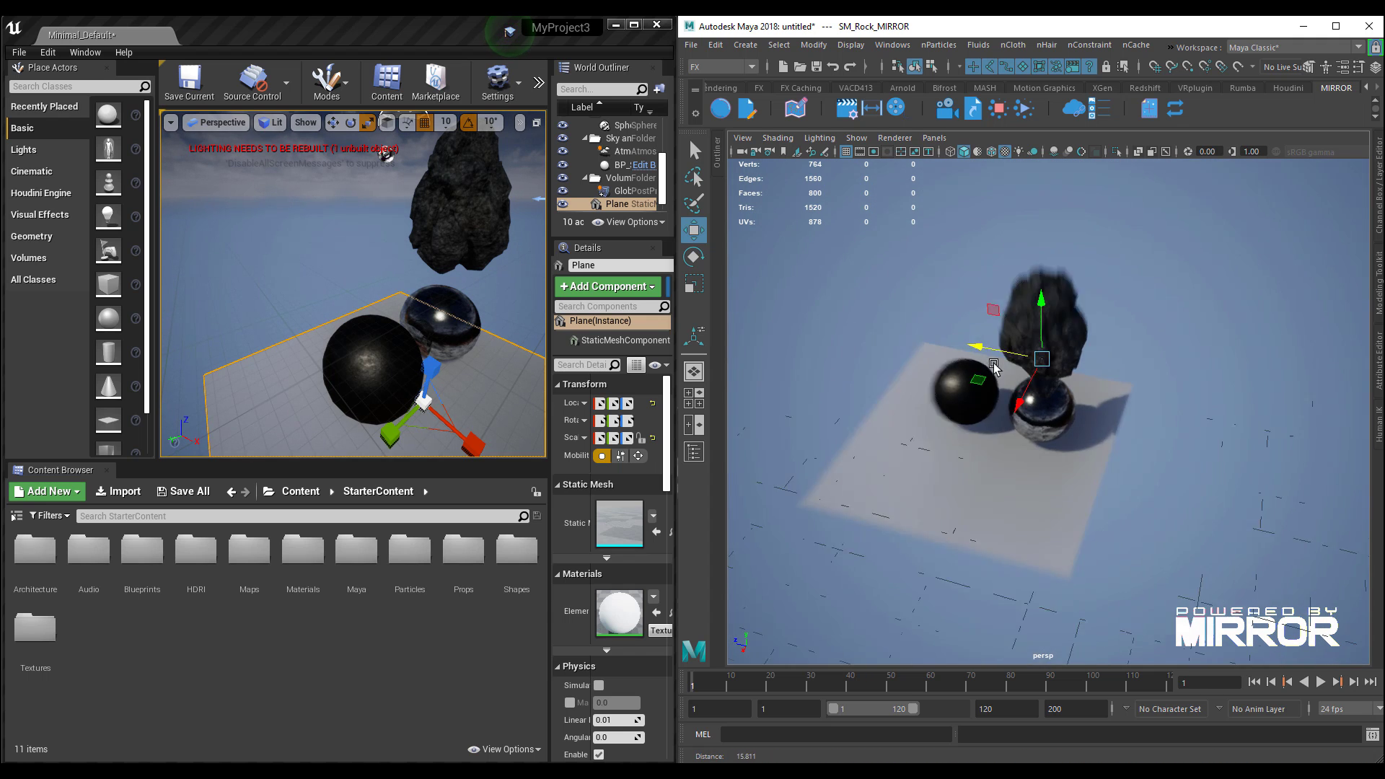
pyautogui.keyDown('alt'); pyautogui.moveTo(983, 367); pyautogui.dragTo(893, 355); pyautogui.keyUp('alt')
pyautogui.moveTo(1028, 372); pyautogui.dragTo(1098, 371)
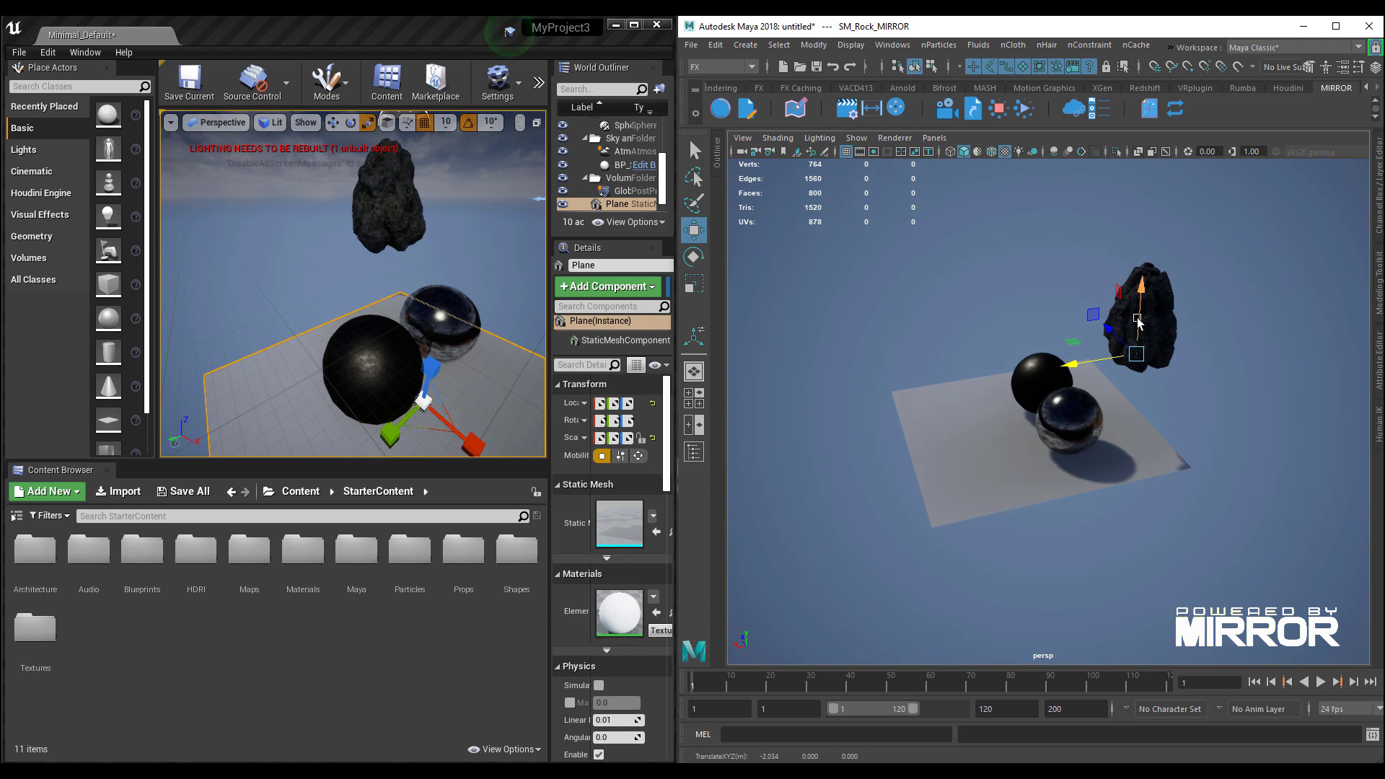
pyautogui.moveTo(1138, 323)
pyautogui.mouseDown()
pyautogui.moveTo(1168, 420)
pyautogui.moveTo(1005, 473)
pyautogui.moveTo(1158, 485)
pyautogui.moveTo(1132, 508)
pyautogui.moveTo(1317, 473)
pyautogui.mouseUp()
# - Rotate the duplicated rock beside the dark steel sphere
pyautogui.click(693, 257)
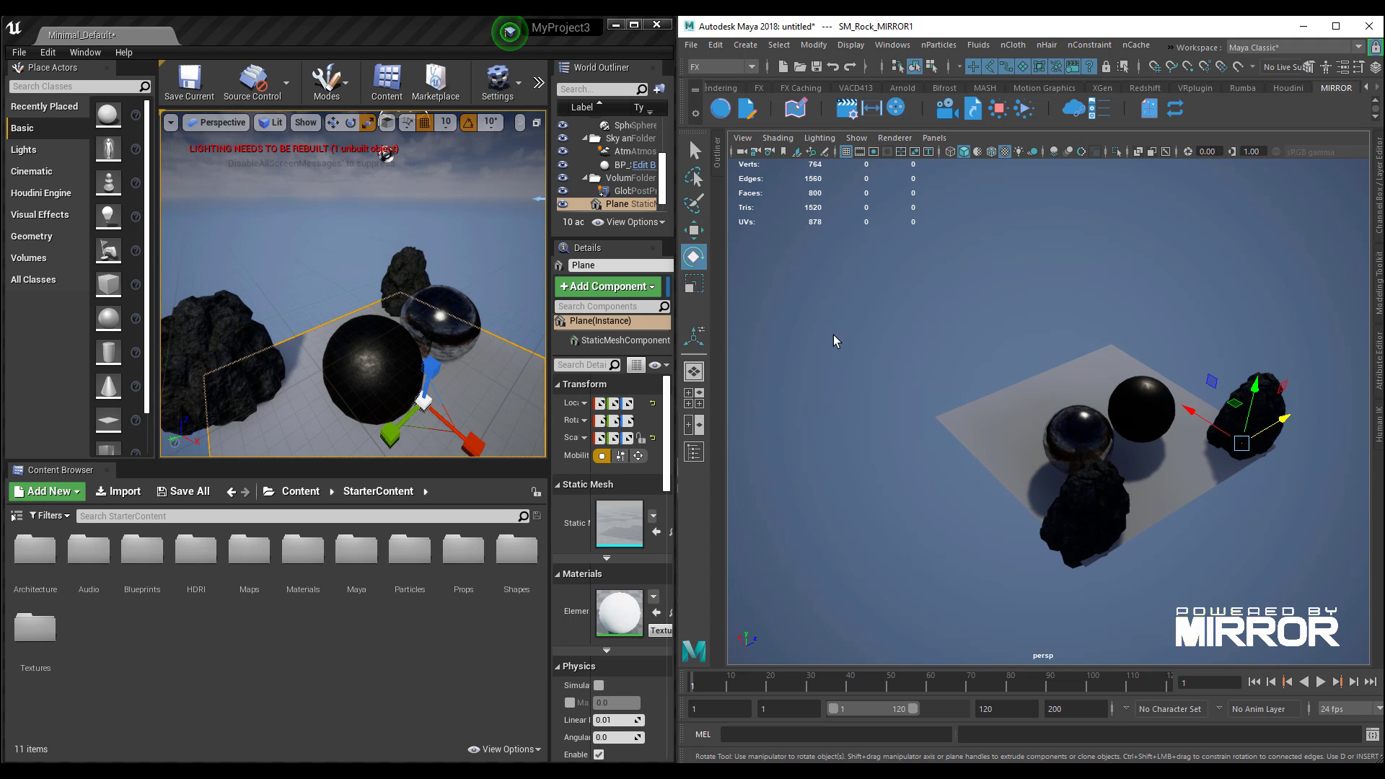
pyautogui.moveTo(1223, 483)
pyautogui.mouseDown()
pyautogui.moveTo(1324, 504)
pyautogui.moveTo(1139, 487)
pyautogui.moveTo(1097, 455)
pyautogui.mouseUp()
pyautogui.keyDown('alt'); pyautogui.moveTo(1097, 456); pyautogui.dragTo(1031, 484, button='right'); pyautogui.keyUp('alt')
pyautogui.keyDown('alt'); pyautogui.moveTo(1031, 485); pyautogui.dragTo(1100, 495, button='middle'); pyautogui.keyUp('alt')
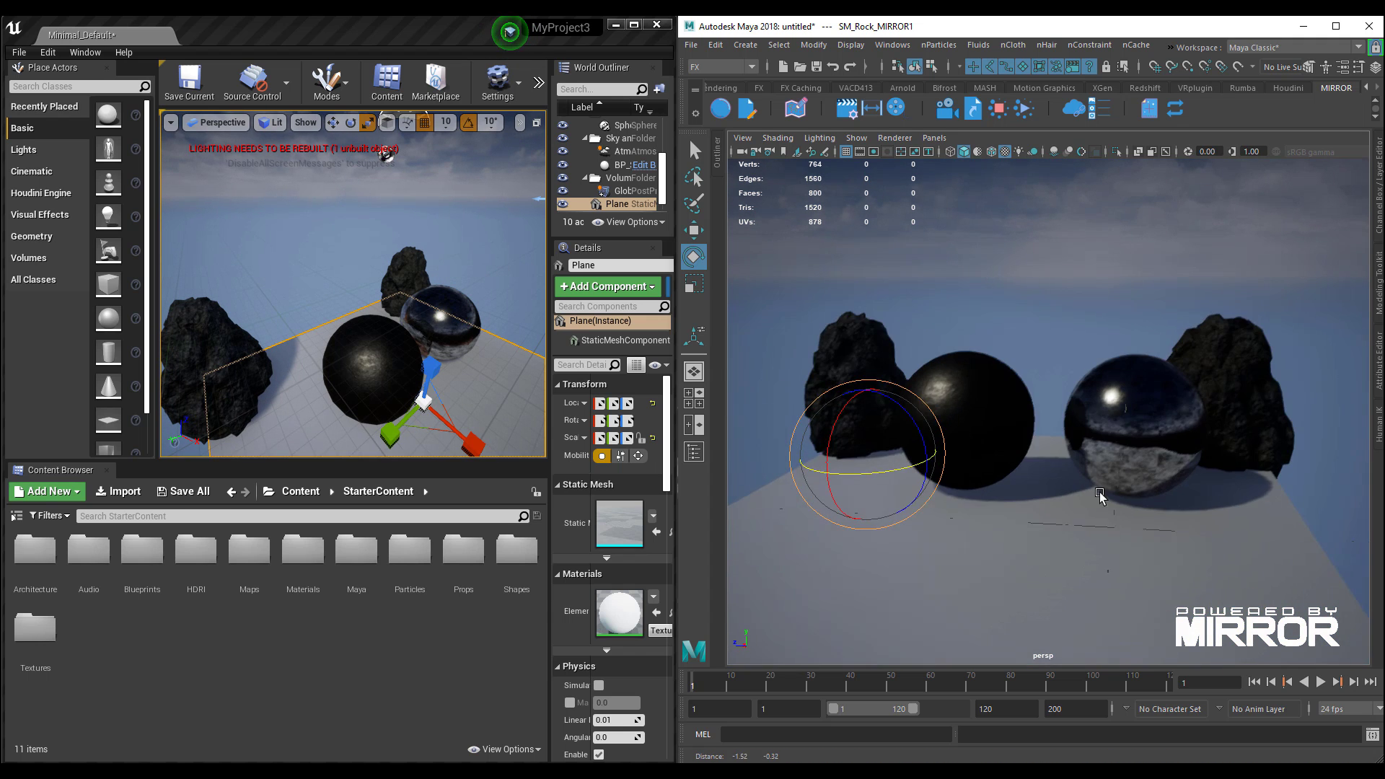
pyautogui.keyDown('alt'); pyautogui.moveTo(1101, 494); pyautogui.dragTo(1044, 494); pyautogui.keyUp('alt')
pyautogui.keyDown('alt'); pyautogui.moveTo(1045, 495); pyautogui.dragTo(1051, 523, button='right'); pyautogui.keyUp('alt')
pyautogui.keyDown('alt'); pyautogui.moveTo(1051, 523); pyautogui.dragTo(1091, 553, button='middle'); pyautogui.keyUp('alt')
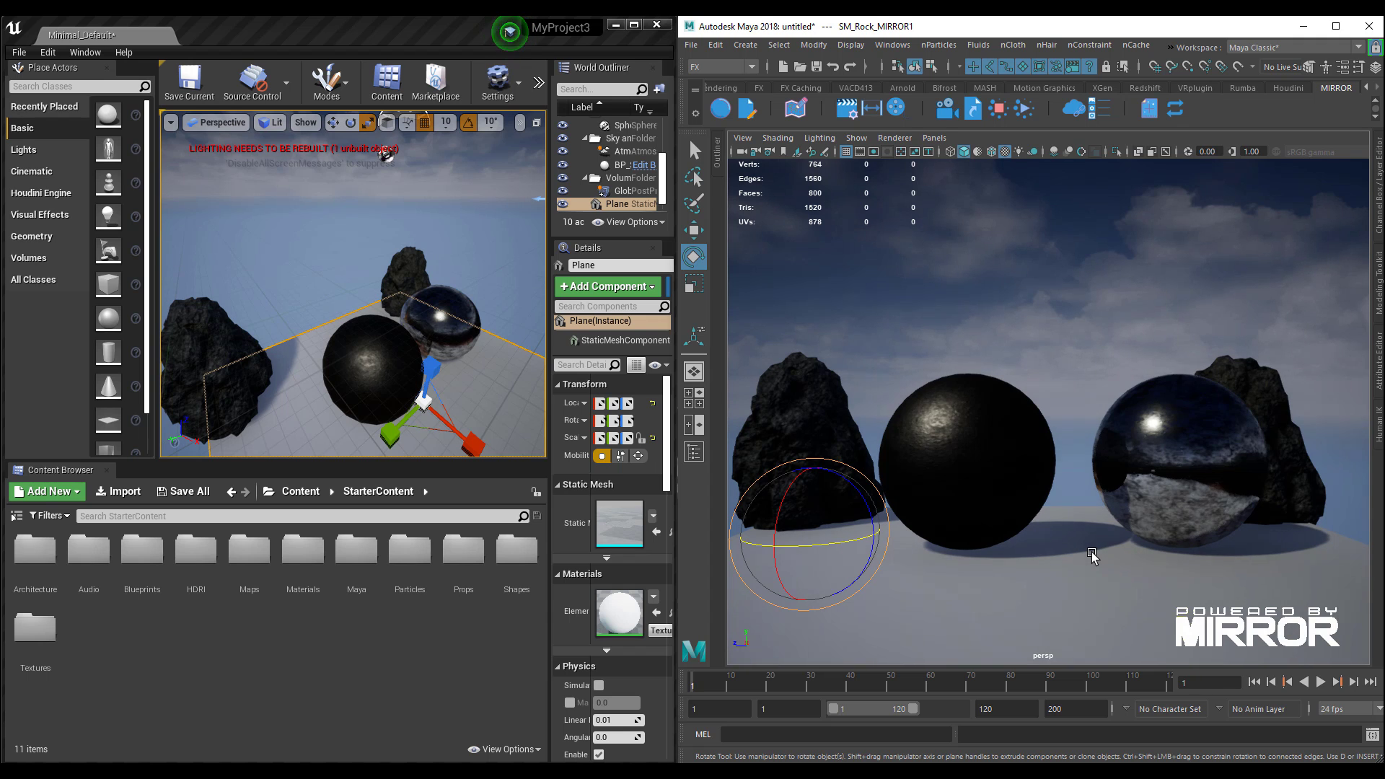
# - Create a polygon plane and scale it up until it is wider than the dark steel sphere
pyautogui.click(1007, 589)
pyautogui.keyDown('shift'); pyautogui.moveTo(967, 482); pyautogui.dragTo(890, 466, button='right'); pyautogui.keyUp('shift')
pyautogui.keyDown('alt'); pyautogui.moveTo(971, 578); pyautogui.dragTo(1051, 590); pyautogui.keyUp('alt')
pyautogui.keyDown('alt'); pyautogui.moveTo(1050, 590); pyautogui.dragTo(1022, 557, button='middle'); pyautogui.keyUp('alt')
pyautogui.press('r')
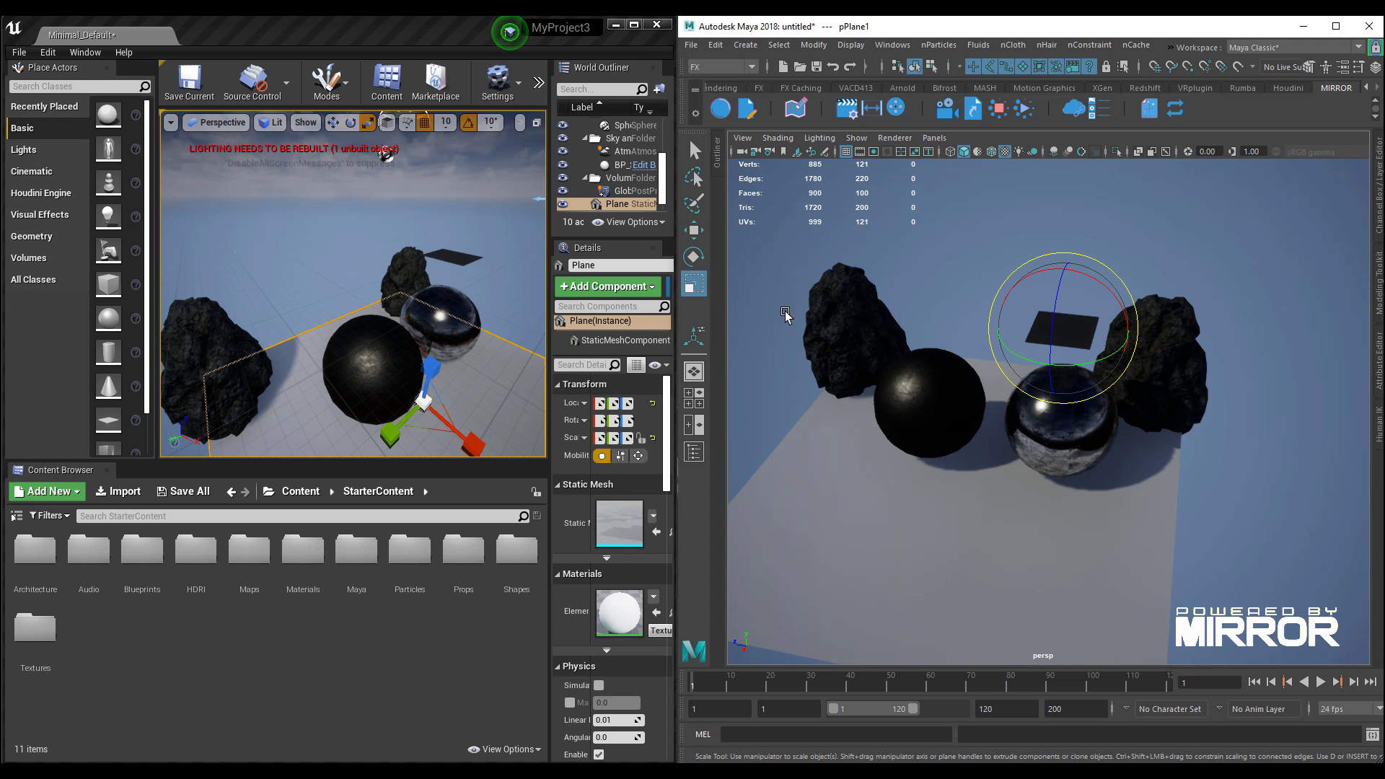
pyautogui.moveTo(1054, 332); pyautogui.dragTo(1192, 373)
# - Move the enlarged plane over the dark steel sphere and lower it to just above the sphere's top
pyautogui.click(691, 231)
pyautogui.moveTo(1025, 325); pyautogui.dragTo(893, 315)
pyautogui.keyDown('alt'); pyautogui.moveTo(856, 488); pyautogui.dragTo(1016, 497); pyautogui.keyUp('alt')
pyautogui.keyDown('alt'); pyautogui.moveTo(1016, 498); pyautogui.dragTo(1061, 461, button='middle'); pyautogui.keyUp('alt')
pyautogui.moveTo(973, 303); pyautogui.dragTo(954, 355)
pyautogui.keyDown('alt'); pyautogui.moveTo(1036, 463); pyautogui.dragTo(952, 447); pyautogui.keyUp('alt')
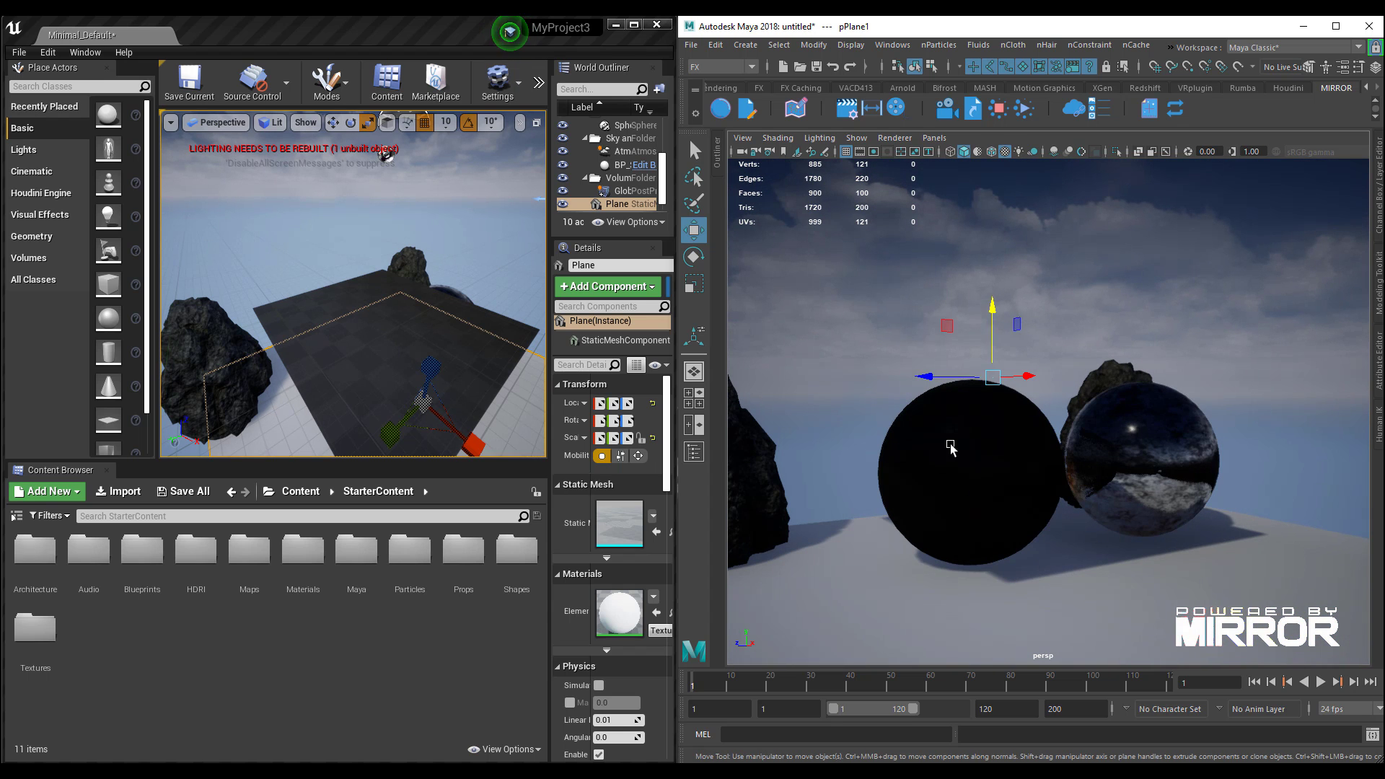
# - Make the dark steel sphere an nCloth passive collider
pyautogui.click(950, 443)
pyautogui.click(1013, 47)
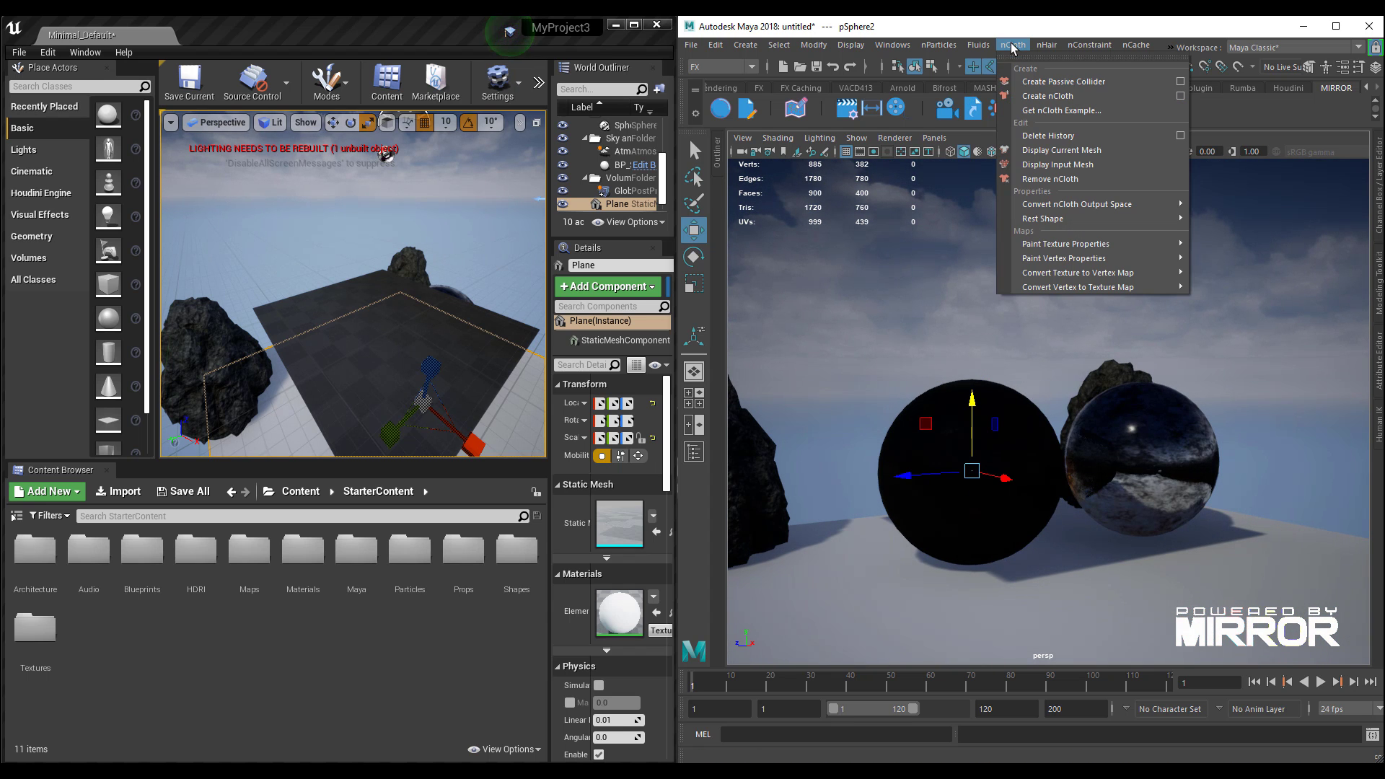
pyautogui.click(1039, 85)
# - Convert the plane above the dark sphere to nCloth and bring up the FX tools
pyautogui.keyDown('alt'); pyautogui.moveTo(1038, 303); pyautogui.dragTo(943, 405); pyautogui.keyUp('alt')
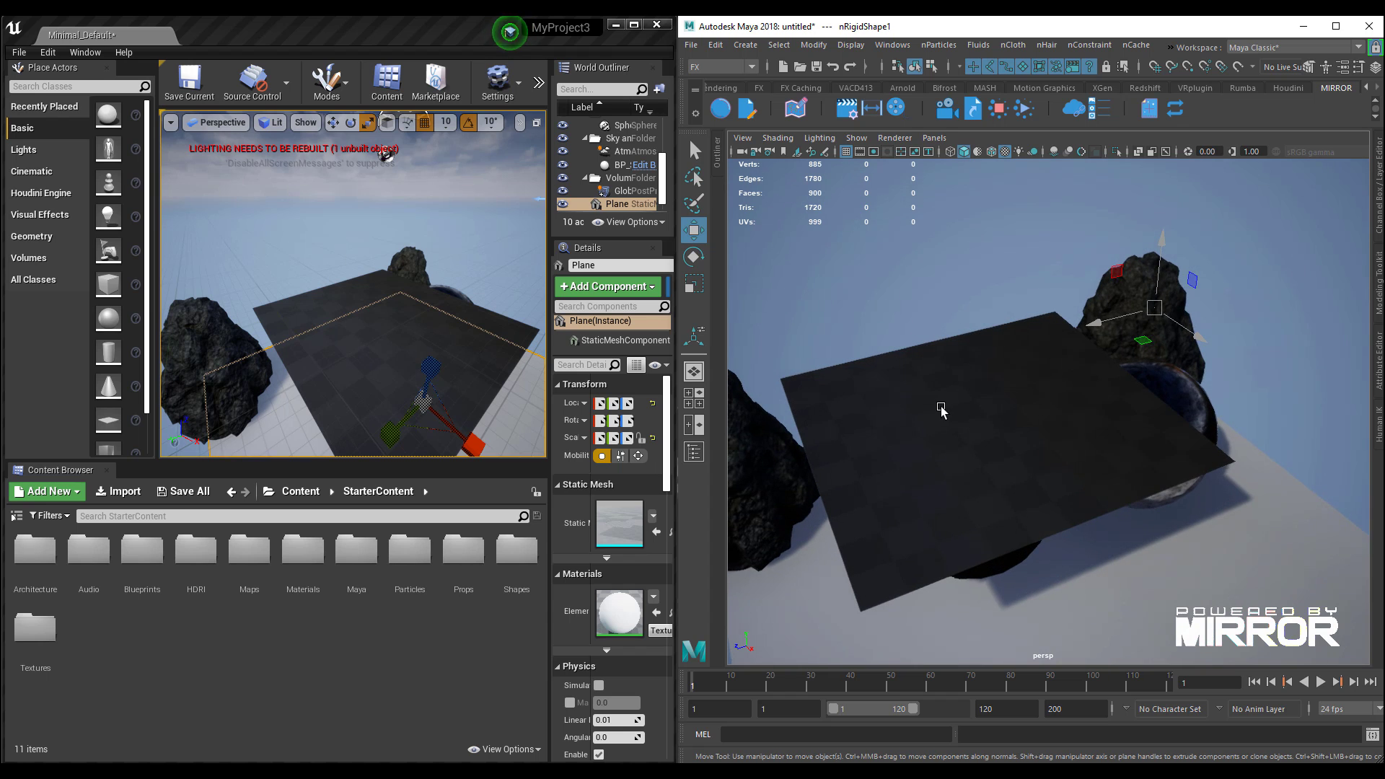
pyautogui.click(949, 402)
pyautogui.click(1011, 46)
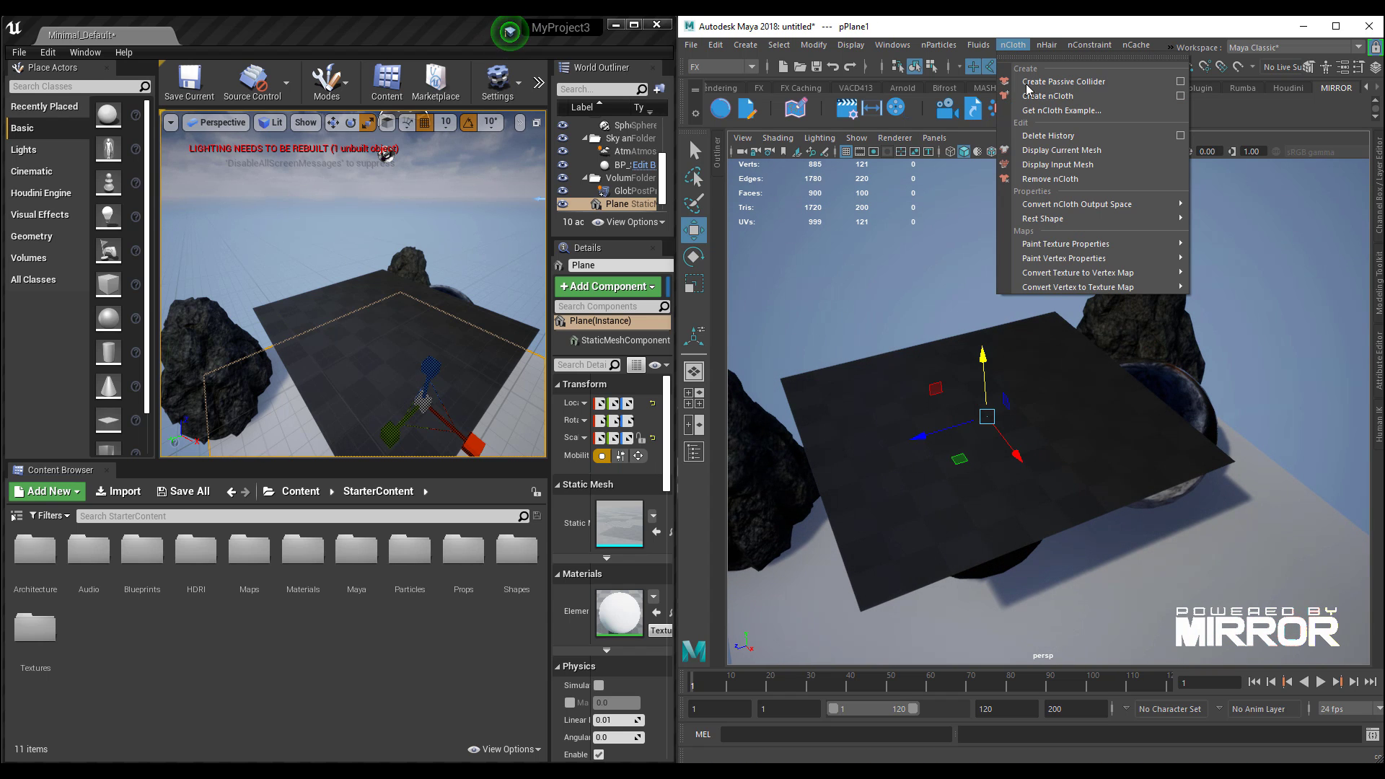
pyautogui.click(1056, 97)
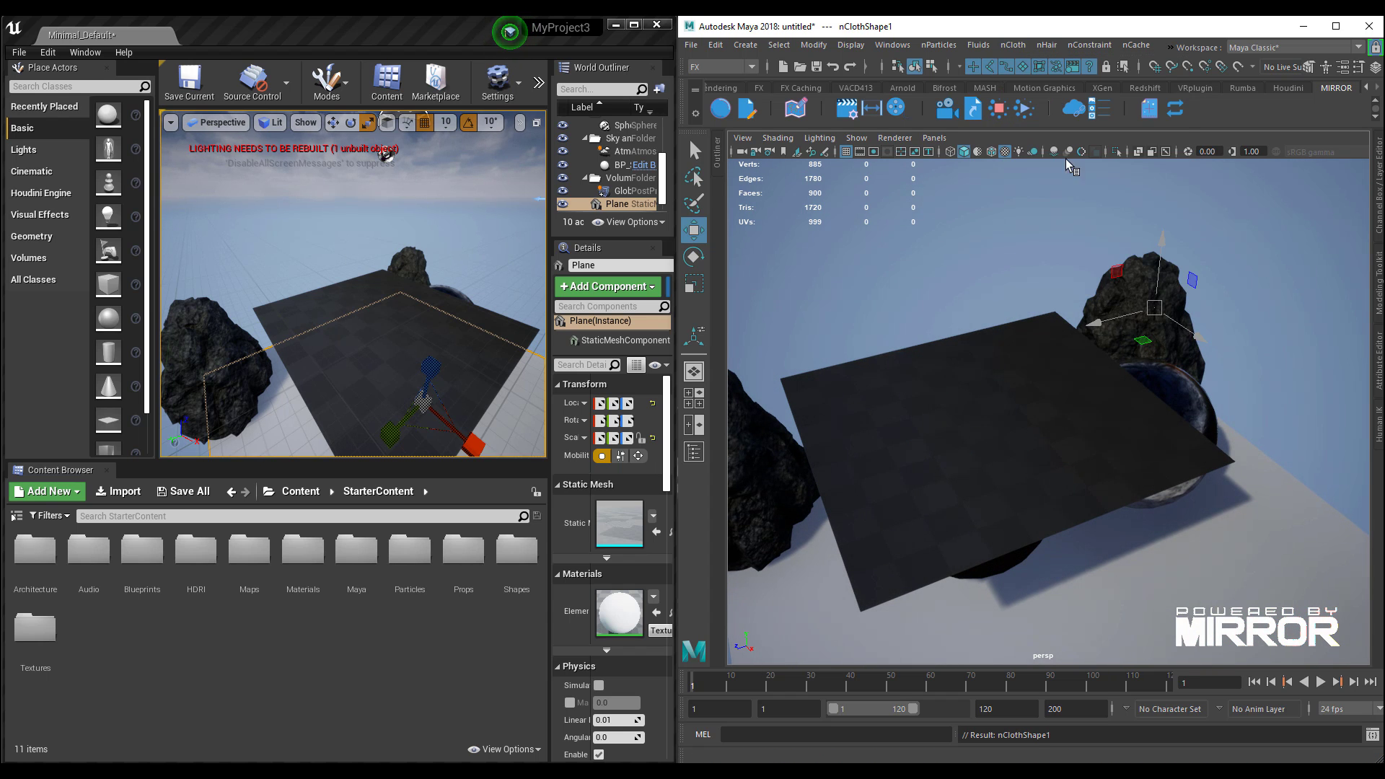
pyautogui.keyDown('alt'); pyautogui.moveTo(1024, 490); pyautogui.dragTo(1082, 368); pyautogui.keyUp('alt')
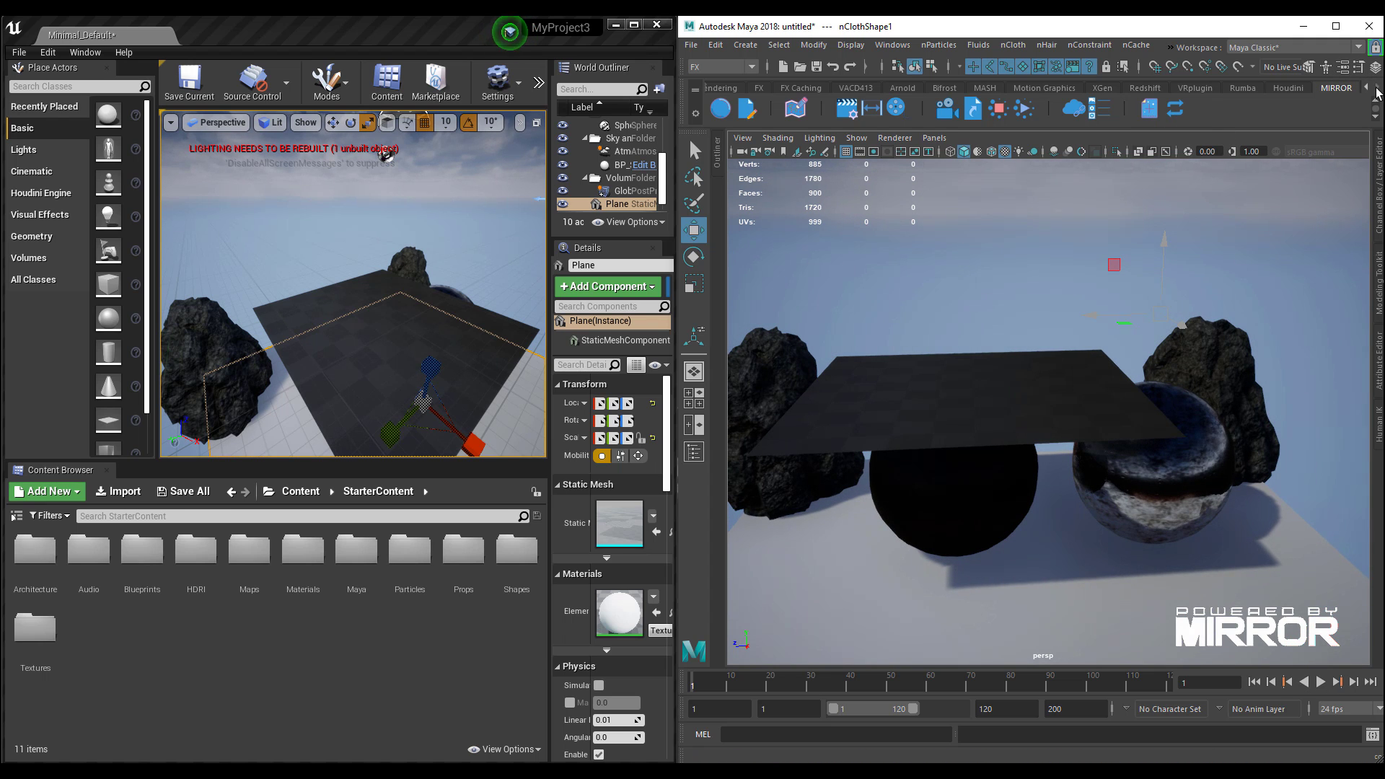
pyautogui.click(760, 88)
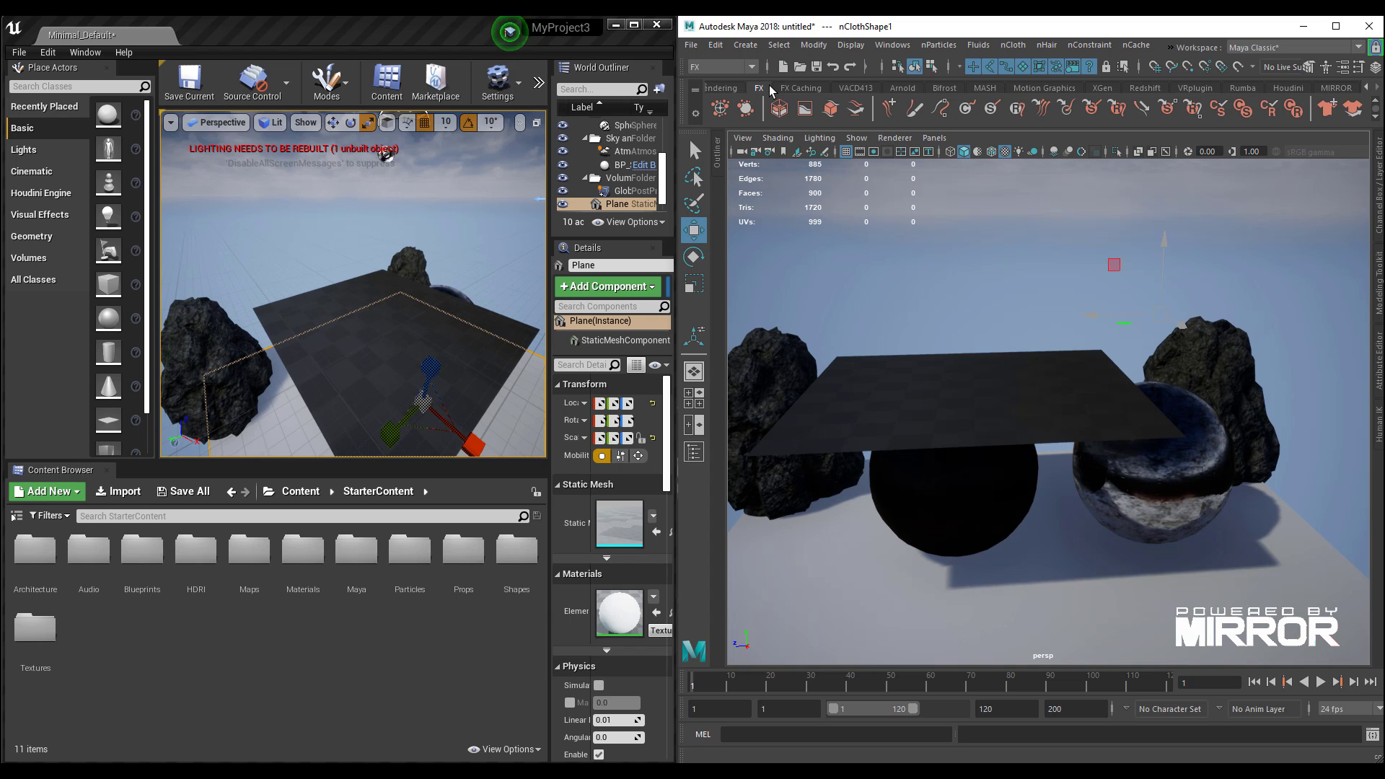
# - Start interactive playback of the cloth simulation and lift the dark sphere collider up and sideways into the plane
pyautogui.click(1375, 117)
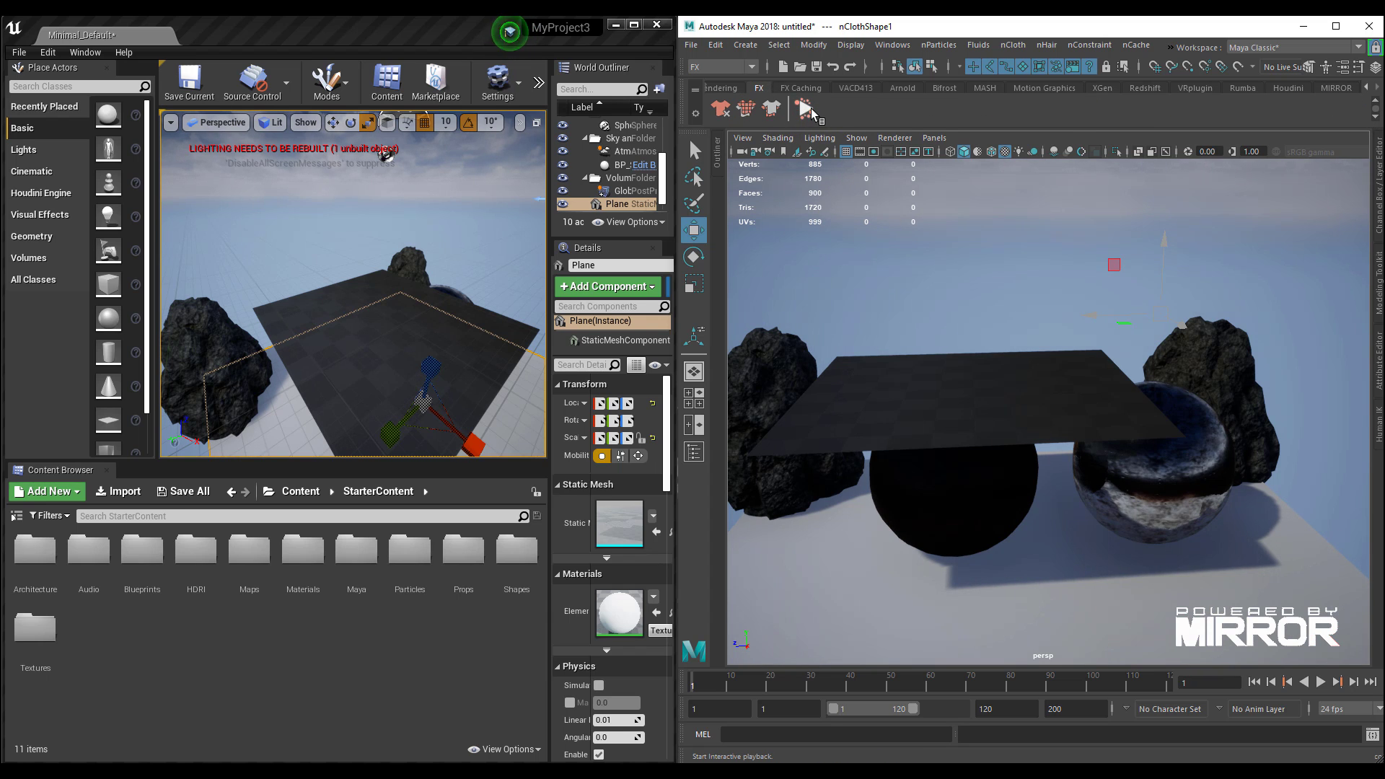
pyautogui.click(805, 108)
pyautogui.click(953, 476)
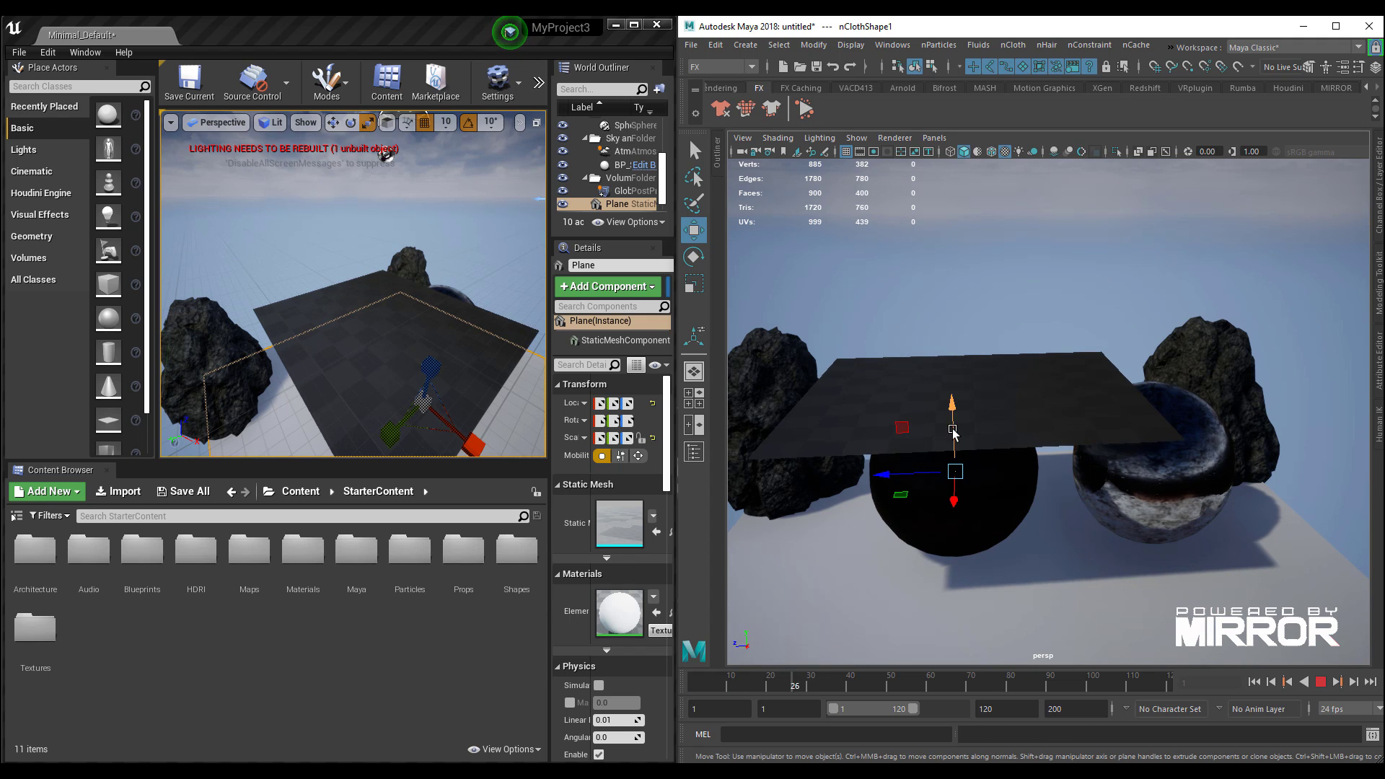
pyautogui.moveTo(952, 424); pyautogui.dragTo(886, 313)
pyautogui.click(1034, 331)
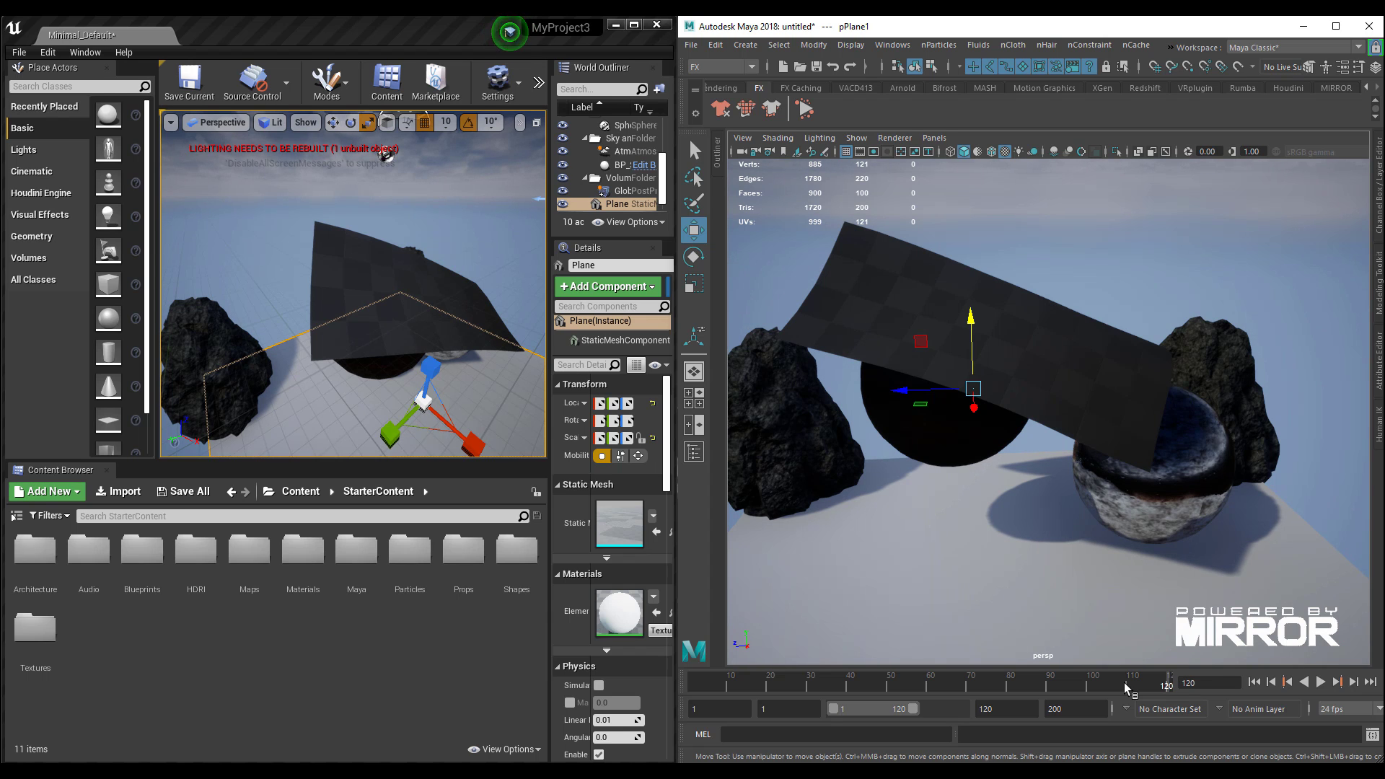
# - Extend Maya's playback range to frame 2000 and resume interactive playback of the cloth simulation
pyautogui.click(1177, 270)
pyautogui.keyDown('alt'); pyautogui.moveTo(1176, 270); pyautogui.dragTo(1088, 389, button='right'); pyautogui.keyUp('alt')
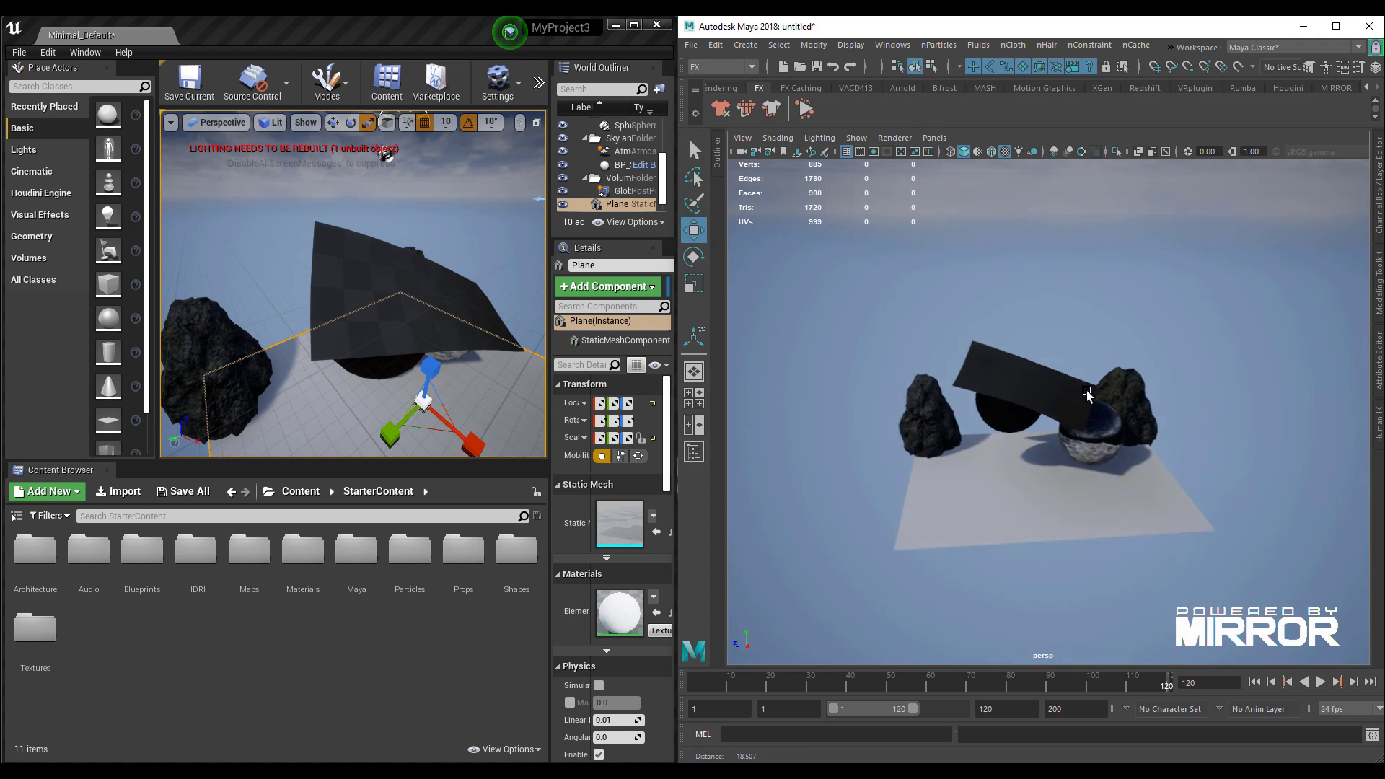
pyautogui.keyDown('alt'); pyautogui.moveTo(1087, 389); pyautogui.dragTo(1035, 421); pyautogui.keyUp('alt')
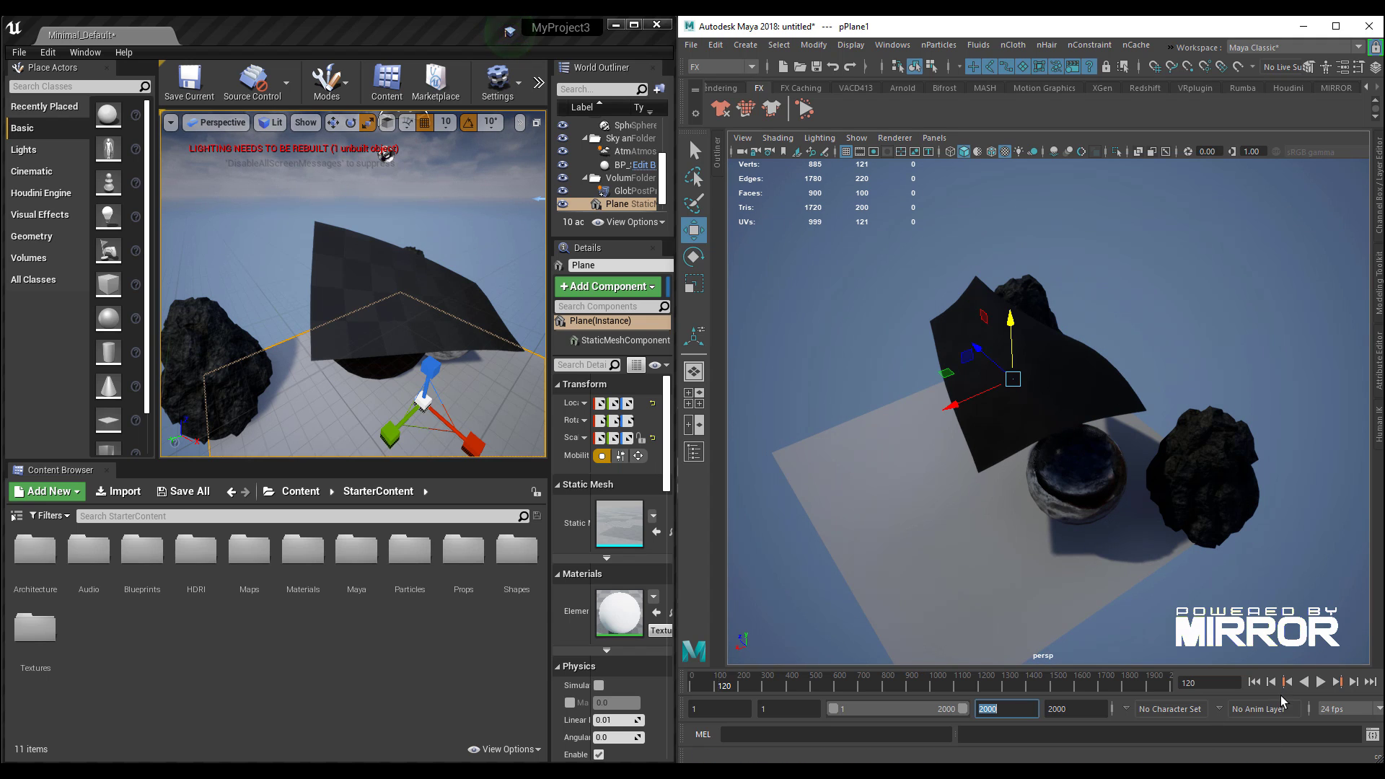
pyautogui.click(806, 119)
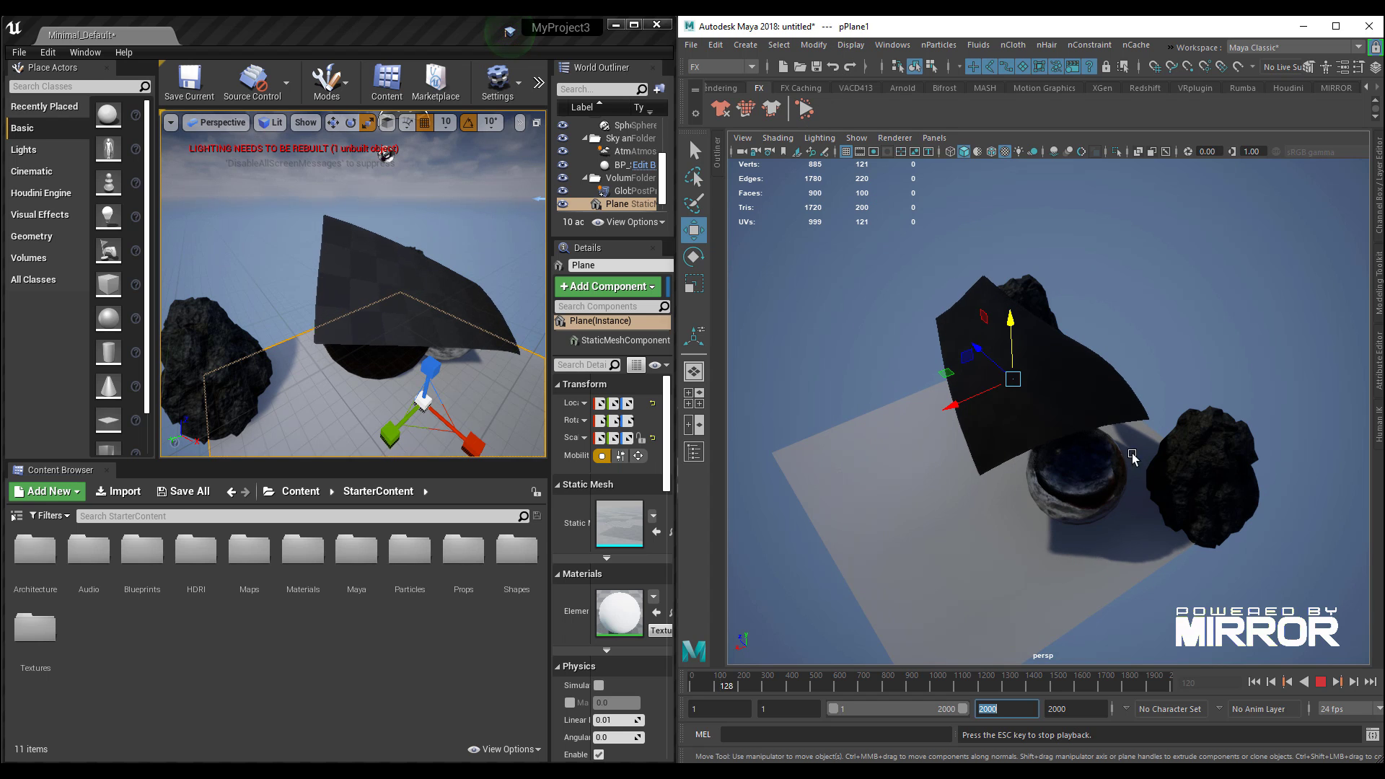
pyautogui.keyDown('alt'); pyautogui.moveTo(1031, 498); pyautogui.dragTo(1112, 479); pyautogui.keyUp('alt')
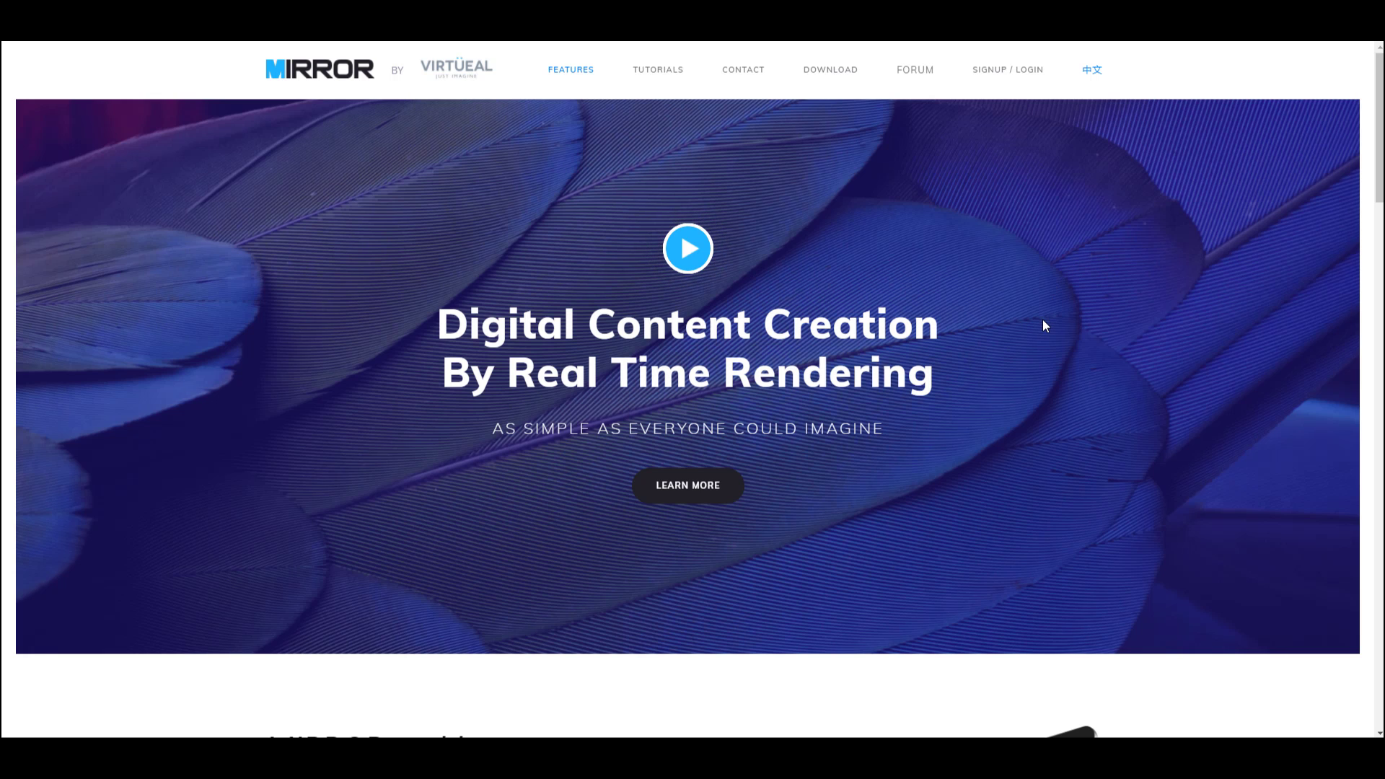
# - Switch to the MIRROR website and look through its introduction and download sections
pyautogui.scroll(-10, 1045, 326)
pyautogui.scroll(1, 1045, 326)
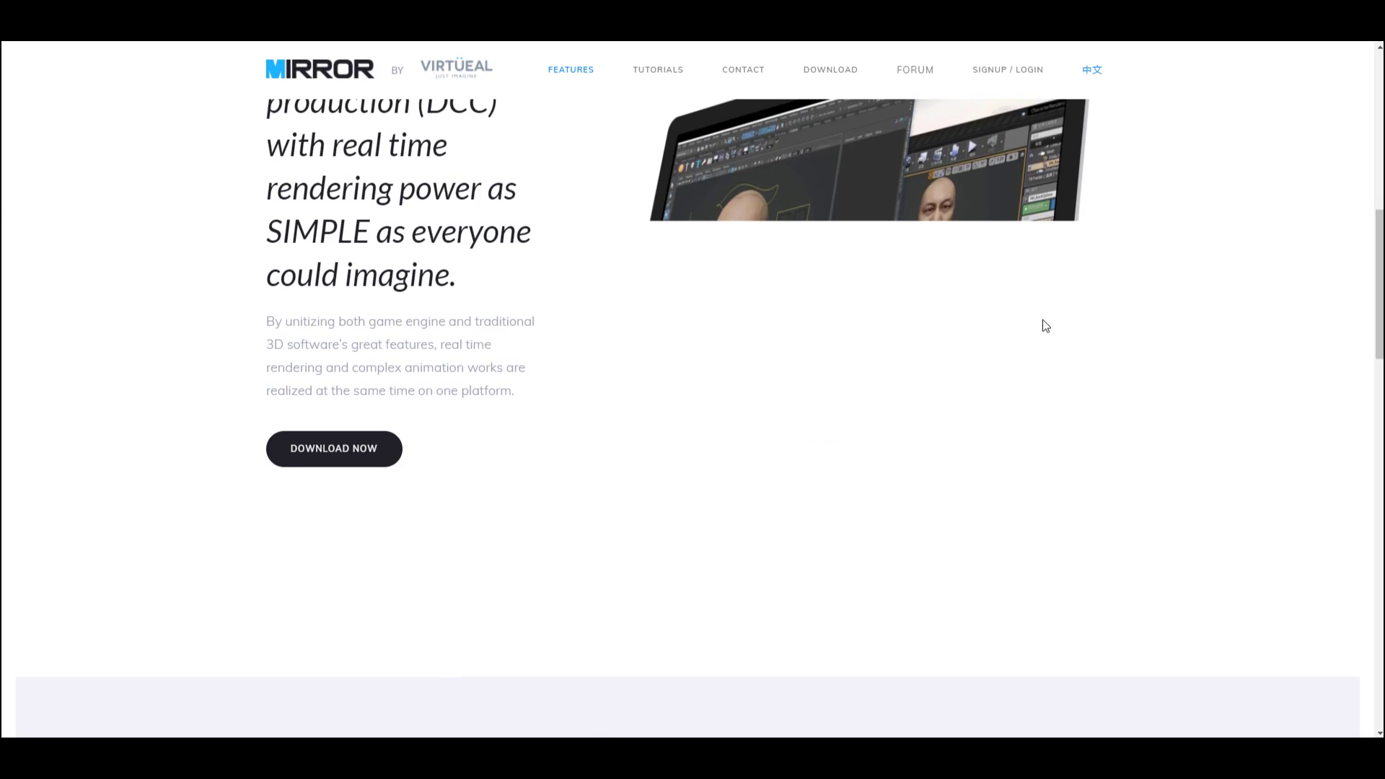
pyautogui.scroll(-8, 1046, 326)
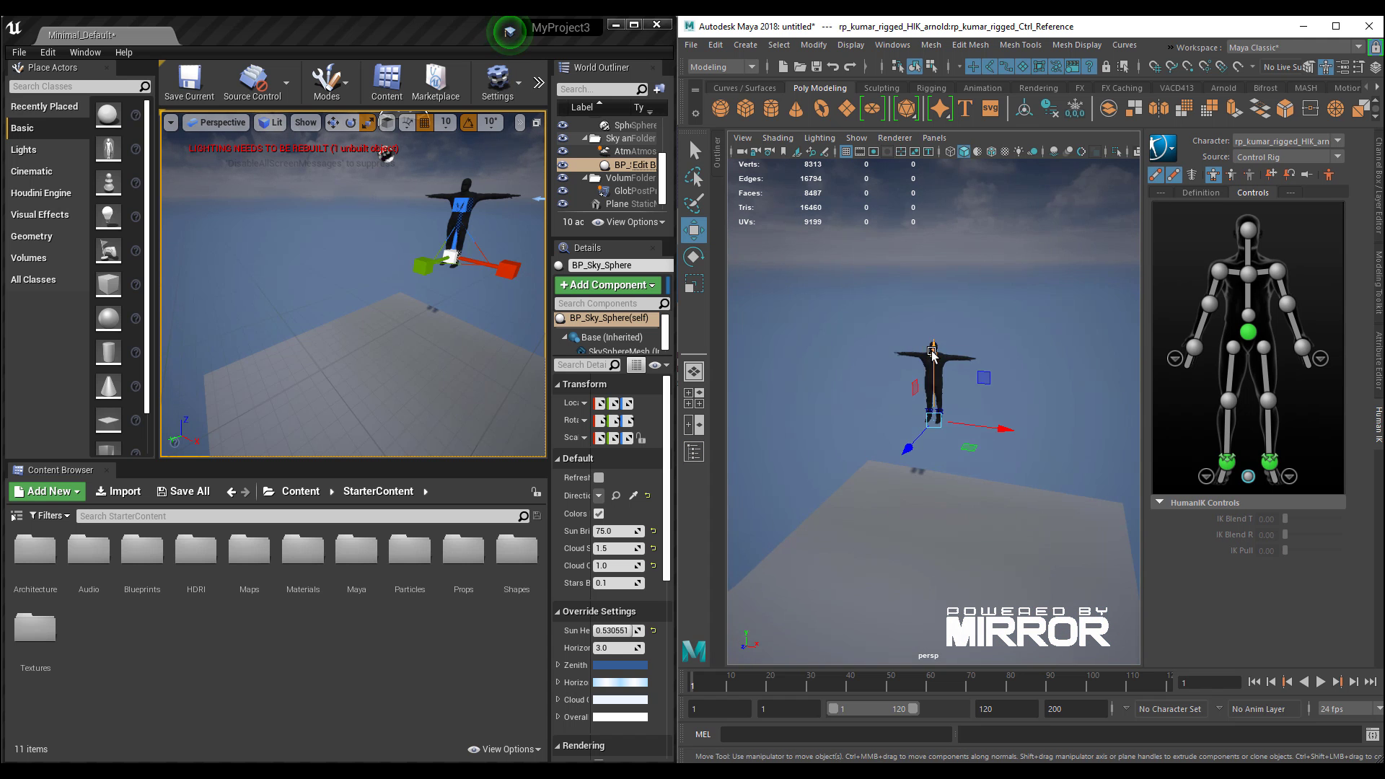
# - Switch to the rigged character in Maya and bring its outstretched left wrist control down toward the body
pyautogui.press('f')
pyautogui.keyDown('alt'); pyautogui.moveTo(967, 260); pyautogui.dragTo(980, 495, button='middle'); pyautogui.keyUp('alt')
pyautogui.keyDown('alt'); pyautogui.moveTo(980, 495); pyautogui.dragTo(983, 433); pyautogui.keyUp('alt')
pyautogui.click(1036, 326)
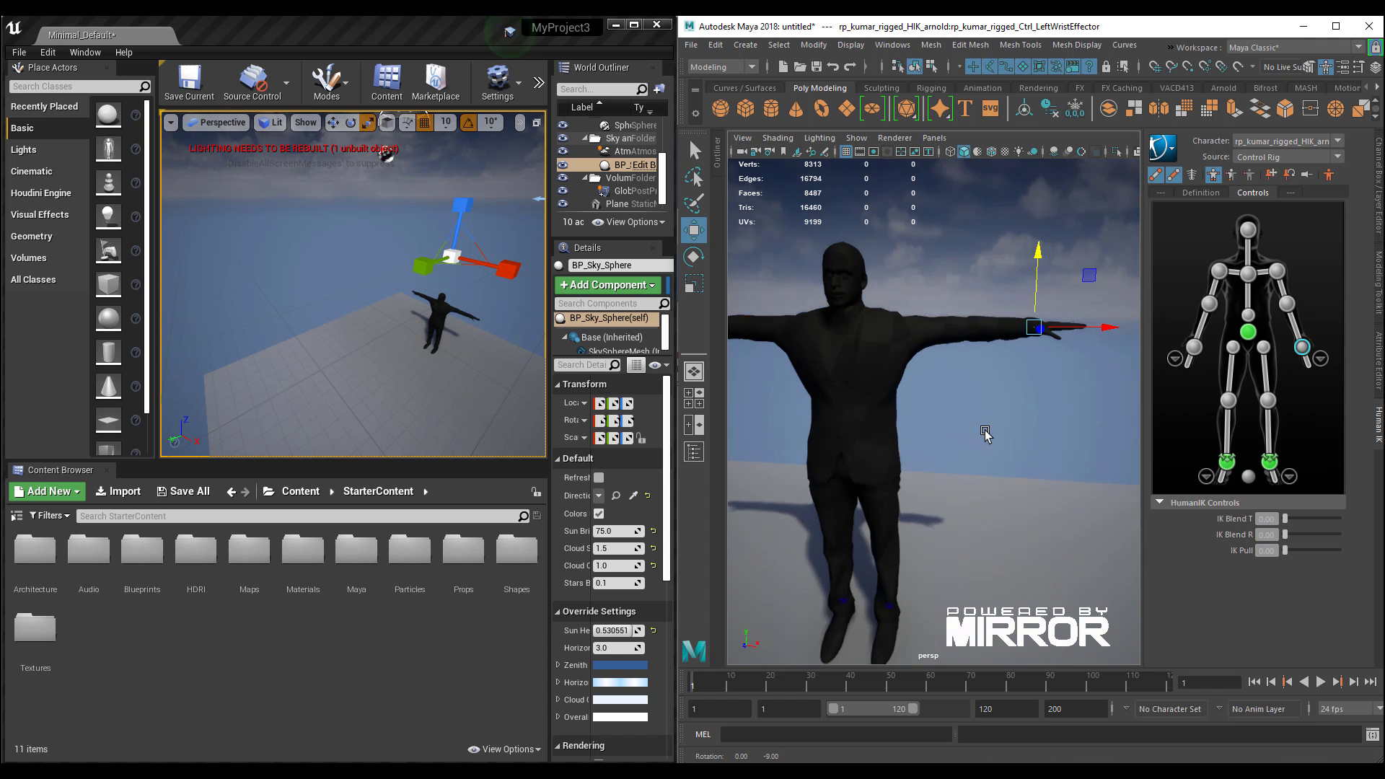
pyautogui.moveTo(1092, 284); pyautogui.dragTo(772, 425)
pyautogui.click(943, 355)
pyautogui.keyDown('alt'); pyautogui.moveTo(943, 355); pyautogui.dragTo(1039, 339); pyautogui.keyUp('alt')
# - Adjust the character's wrist controls until both arms hang relaxed beside the hips
pyautogui.click(1067, 328)
pyautogui.moveTo(1067, 325); pyautogui.dragTo(913, 282)
pyautogui.moveTo(912, 282); pyautogui.dragTo(829, 375)
pyautogui.moveTo(853, 350); pyautogui.dragTo(901, 389)
pyautogui.moveTo(923, 350); pyautogui.dragTo(974, 404)
pyautogui.keyDown('alt'); pyautogui.moveTo(974, 404); pyautogui.dragTo(1022, 440, button='right'); pyautogui.keyUp('alt')
pyautogui.keyDown('alt'); pyautogui.moveTo(1021, 440); pyautogui.dragTo(966, 450); pyautogui.keyUp('alt')
pyautogui.click(977, 455)
pyautogui.moveTo(921, 495); pyautogui.dragTo(930, 490)
pyautogui.keyDown('alt'); pyautogui.moveTo(931, 491); pyautogui.dragTo(1068, 433); pyautogui.keyUp('alt')
pyautogui.click(933, 423)
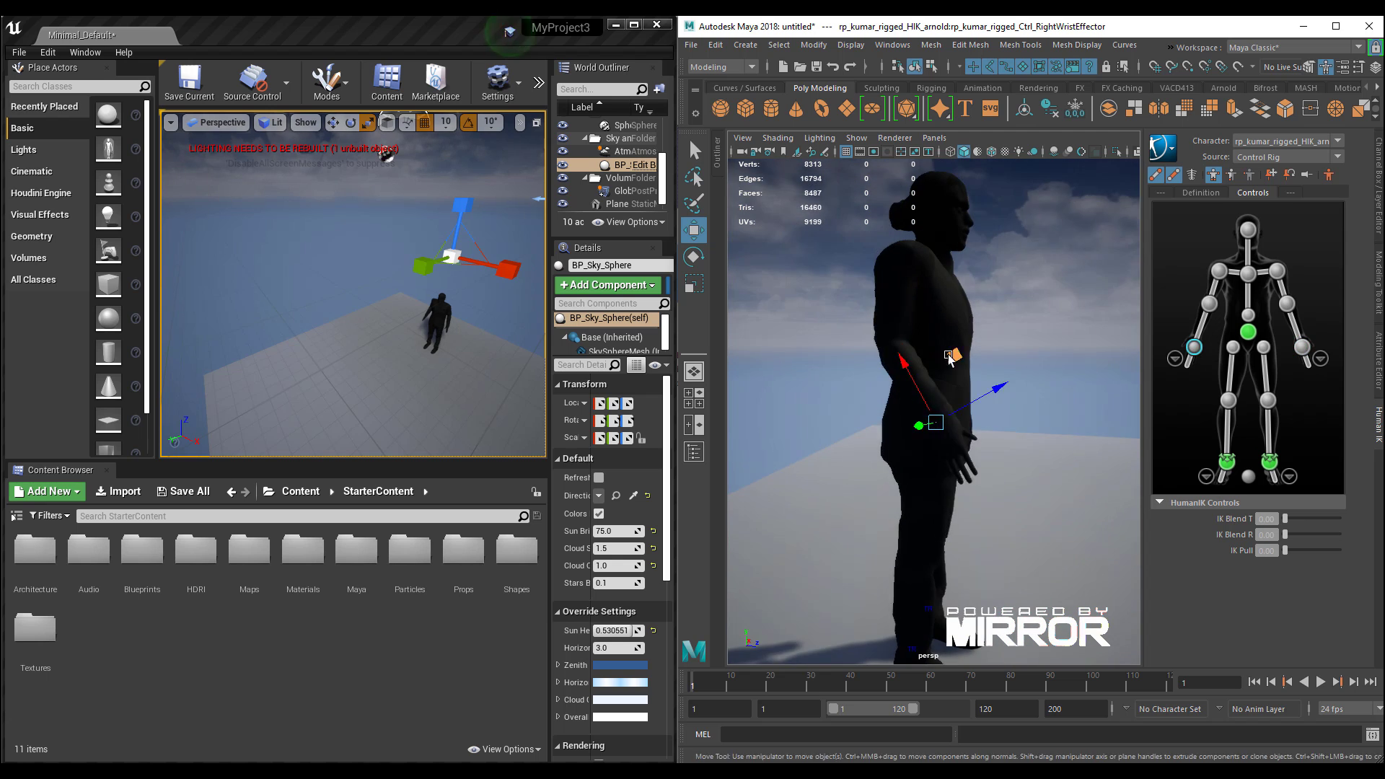
pyautogui.moveTo(955, 364); pyautogui.dragTo(963, 372)
# - Slightly reposition the character's right and left shoulder controls to relax the standing pose
pyautogui.keyDown('alt'); pyautogui.moveTo(995, 382); pyautogui.dragTo(926, 386); pyautogui.keyUp('alt')
pyautogui.keyDown('alt'); pyautogui.moveTo(926, 386); pyautogui.dragTo(887, 346, button='right'); pyautogui.keyUp('alt')
pyautogui.click(900, 310)
pyautogui.moveTo(910, 254); pyautogui.dragTo(918, 241)
pyautogui.press('e')
pyautogui.click(1004, 309)
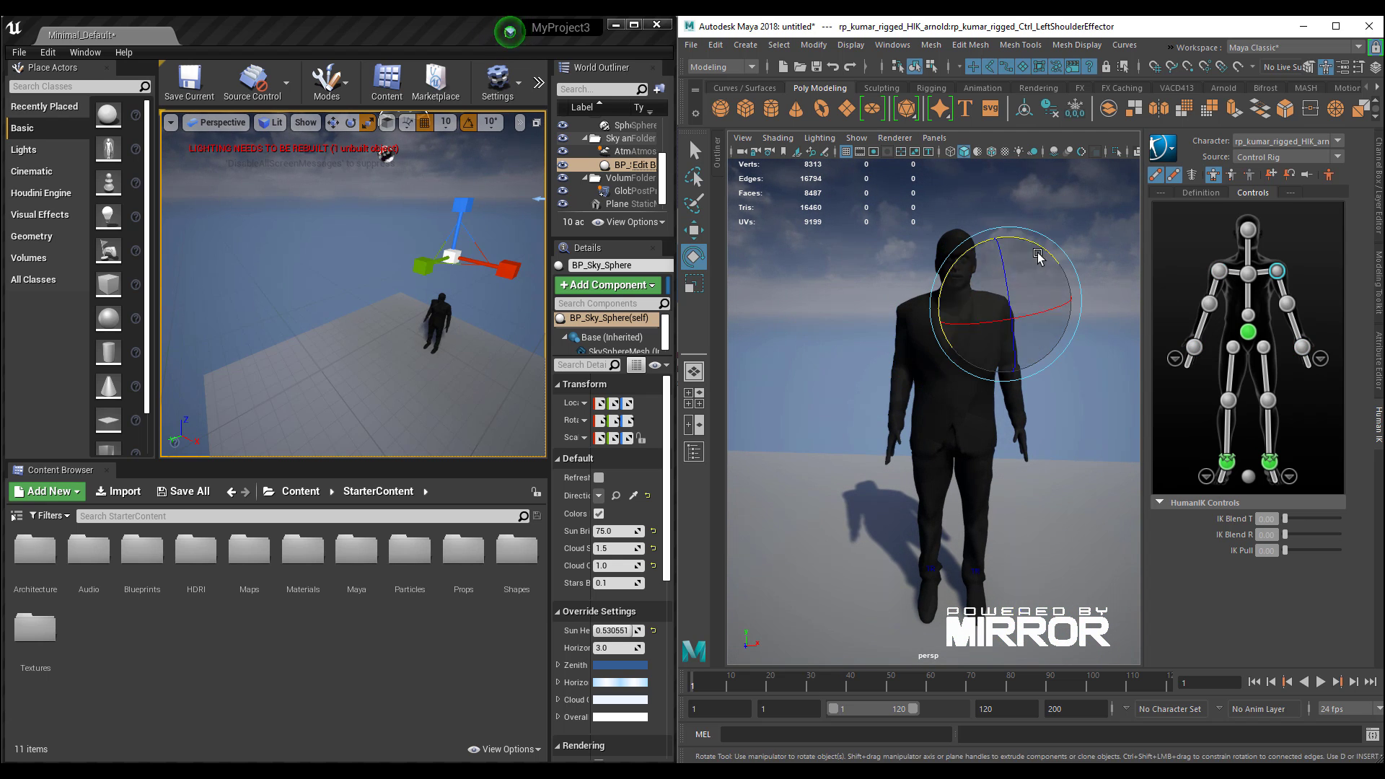
pyautogui.moveTo(1039, 260); pyautogui.dragTo(1021, 243)
pyautogui.hotkey('ctrl', 'z')
pyautogui.press('w')
pyautogui.moveTo(1003, 308); pyautogui.dragTo(998, 315)
# - Select the chest control between the character's shoulders and frame the head and upper body
pyautogui.keyDown('alt'); pyautogui.moveTo(1060, 399); pyautogui.dragTo(1024, 339); pyautogui.keyUp('alt')
pyautogui.moveTo(984, 325)
pyautogui.keyDown('alt'); pyautogui.mouseDown(button='right')
pyautogui.moveTo(1023, 362)
pyautogui.moveTo(967, 318)
pyautogui.mouseUp(button='right'); pyautogui.keyUp('alt')
pyautogui.click(900, 461)
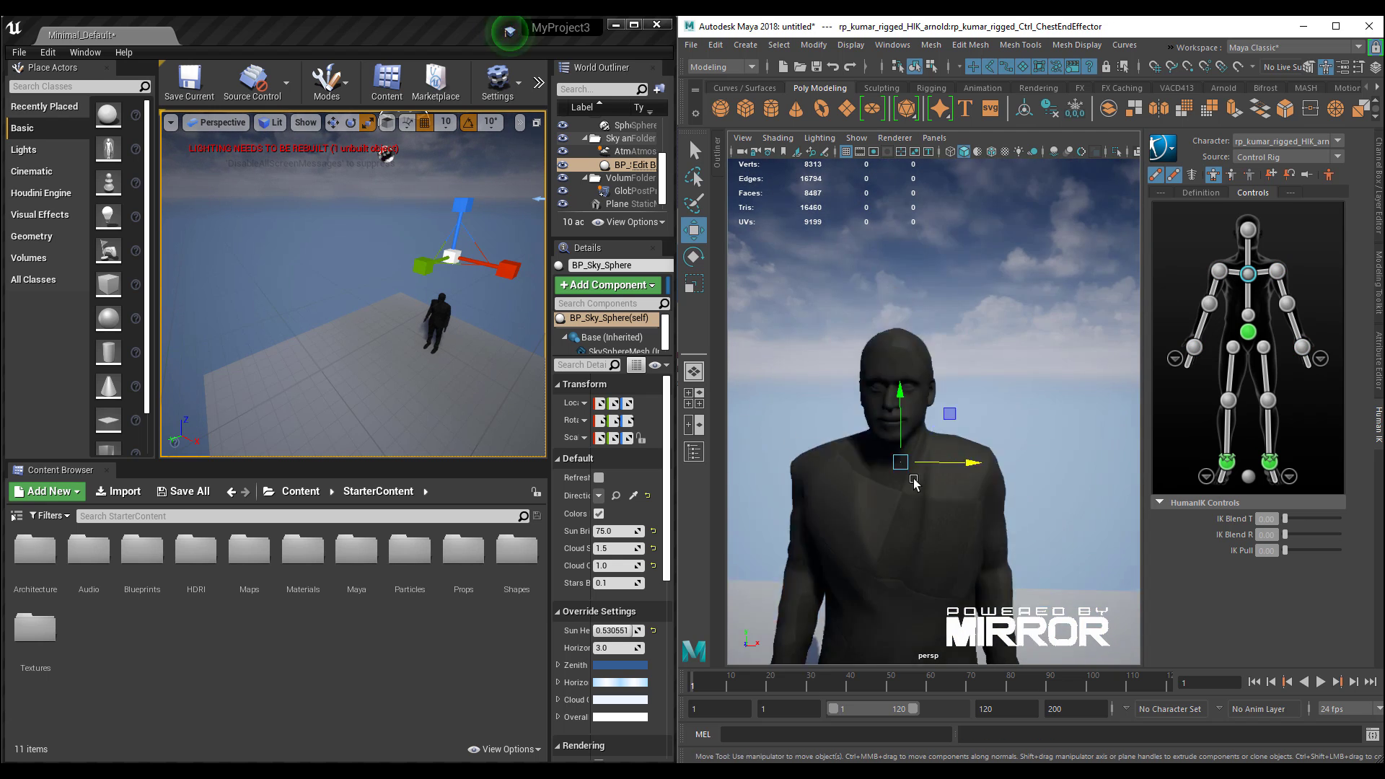
pyautogui.keyDown('alt'); pyautogui.moveTo(915, 483); pyautogui.dragTo(938, 428, button='middle'); pyautogui.keyUp('alt')
# - Switch to Unreal, play the level to view the posed character, and stop the play session
pyautogui.moveTo(353, 284); pyautogui.dragTo(353, 238, button='right')
pyautogui.moveTo(409, 390); pyautogui.dragTo(454, 360, button='right')
pyautogui.rightClick(414, 388)
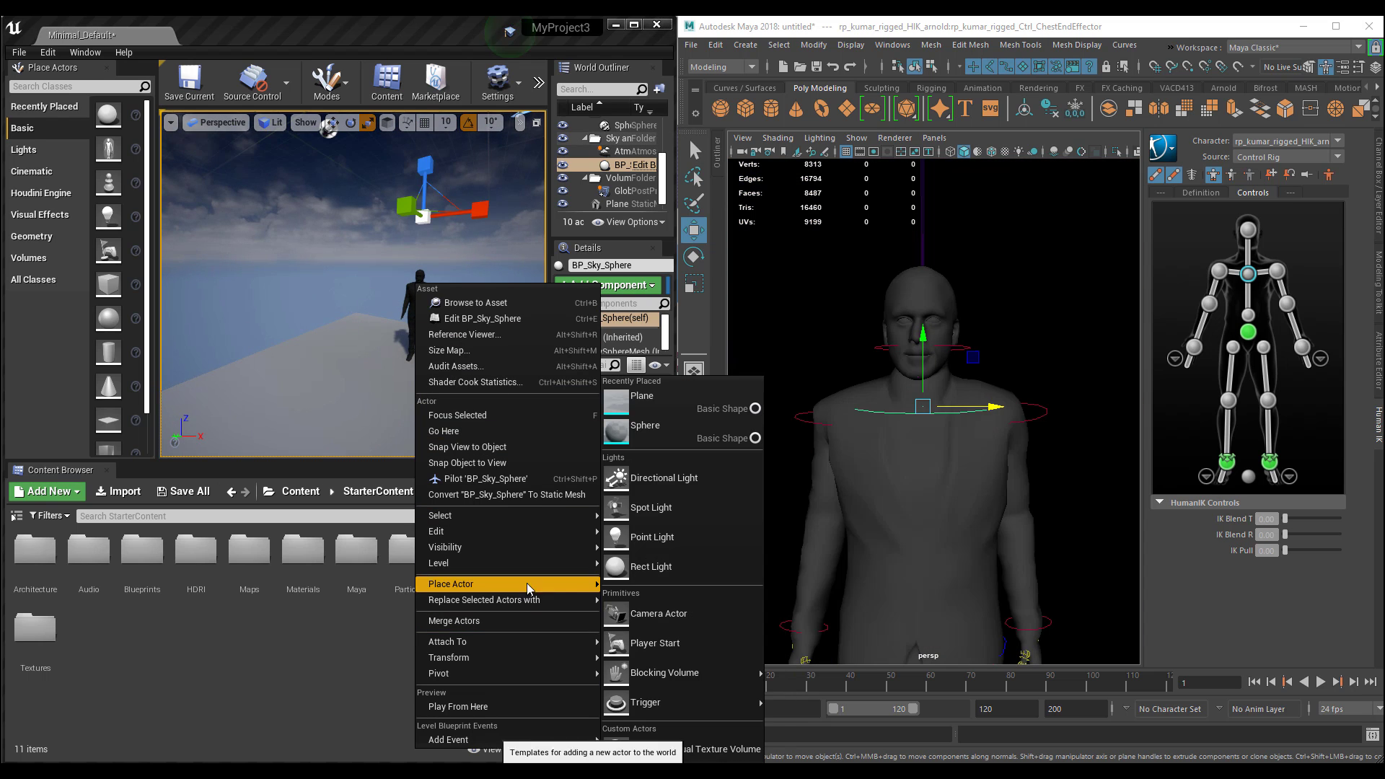
pyautogui.click(538, 82)
pyautogui.click(569, 194)
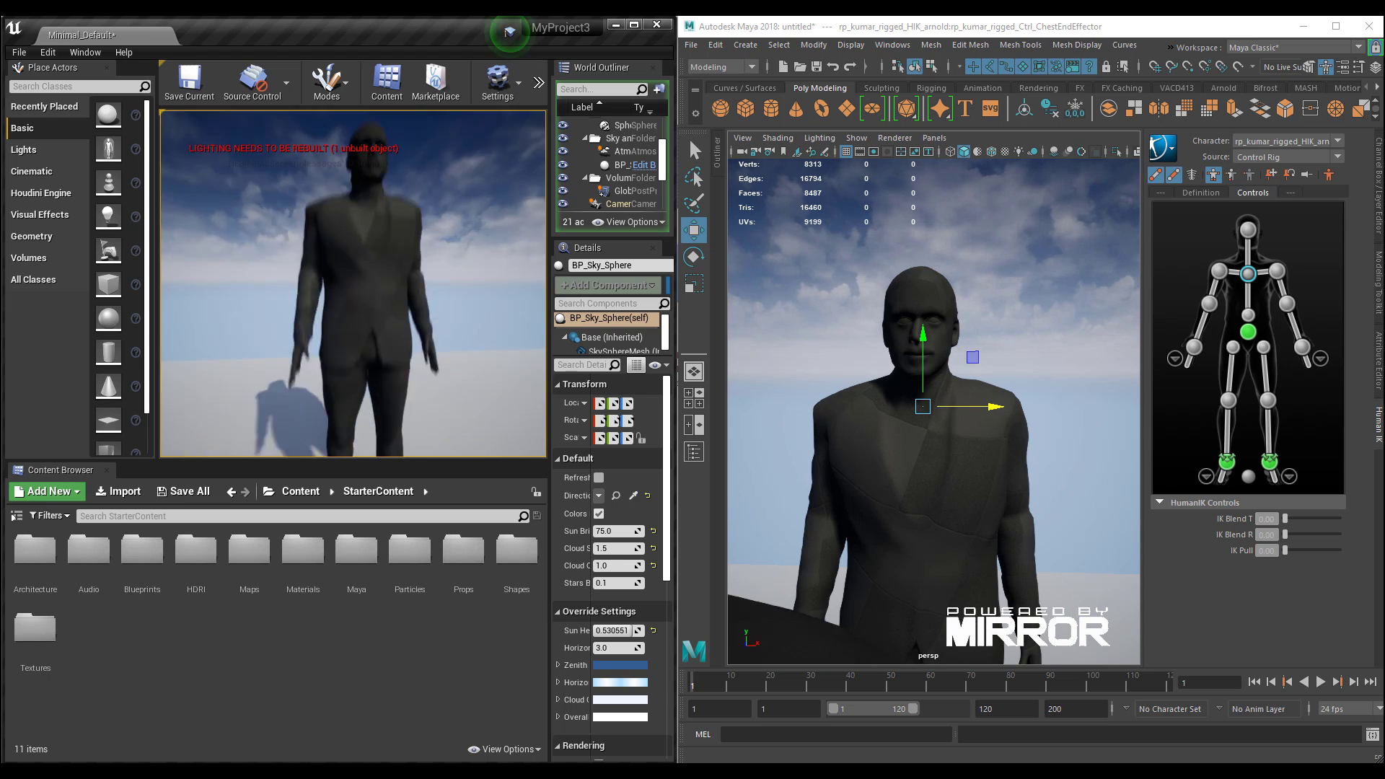
pyautogui.press('w')
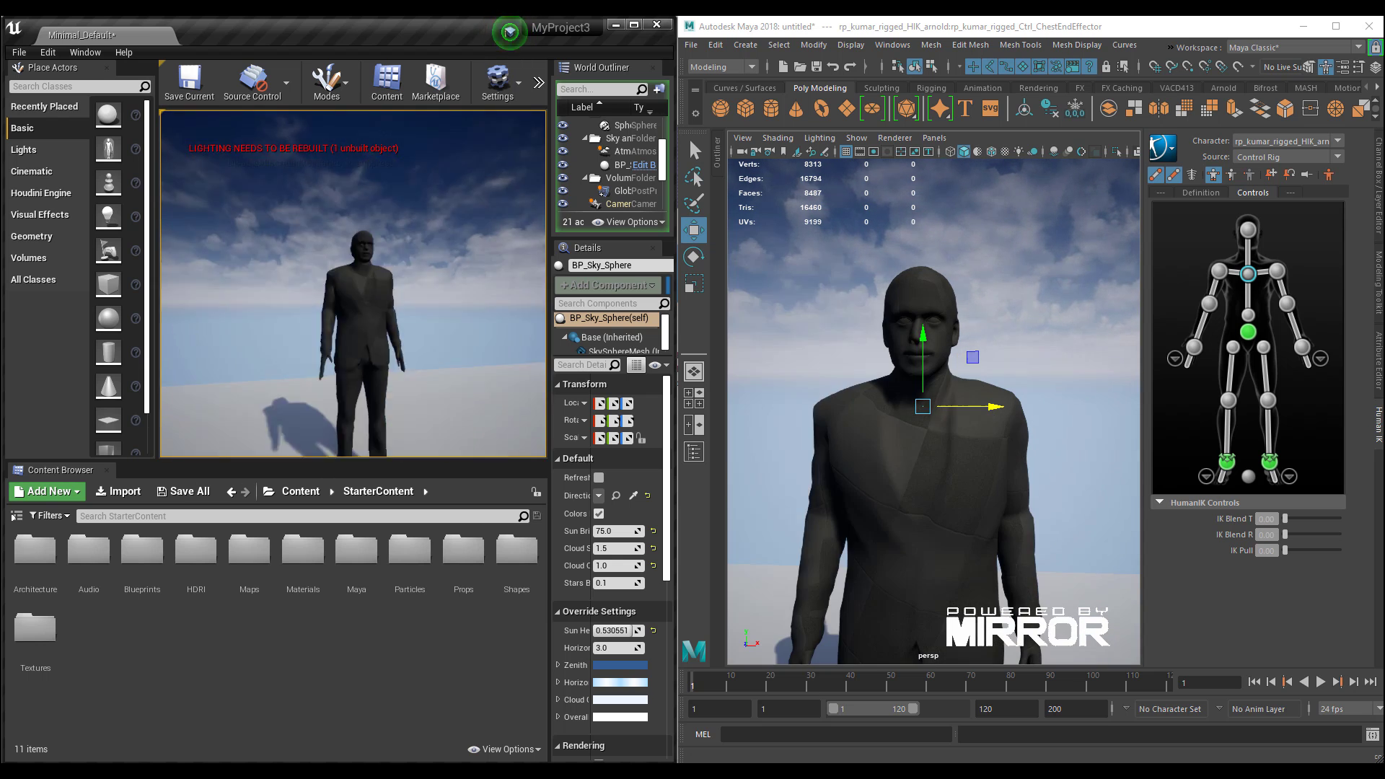
pyautogui.press('Escape')
# - Keyframe the neck control at frames 1, 10 and 20, tilting the head forward at frame 10
pyautogui.click(1248, 251)
pyautogui.press('e')
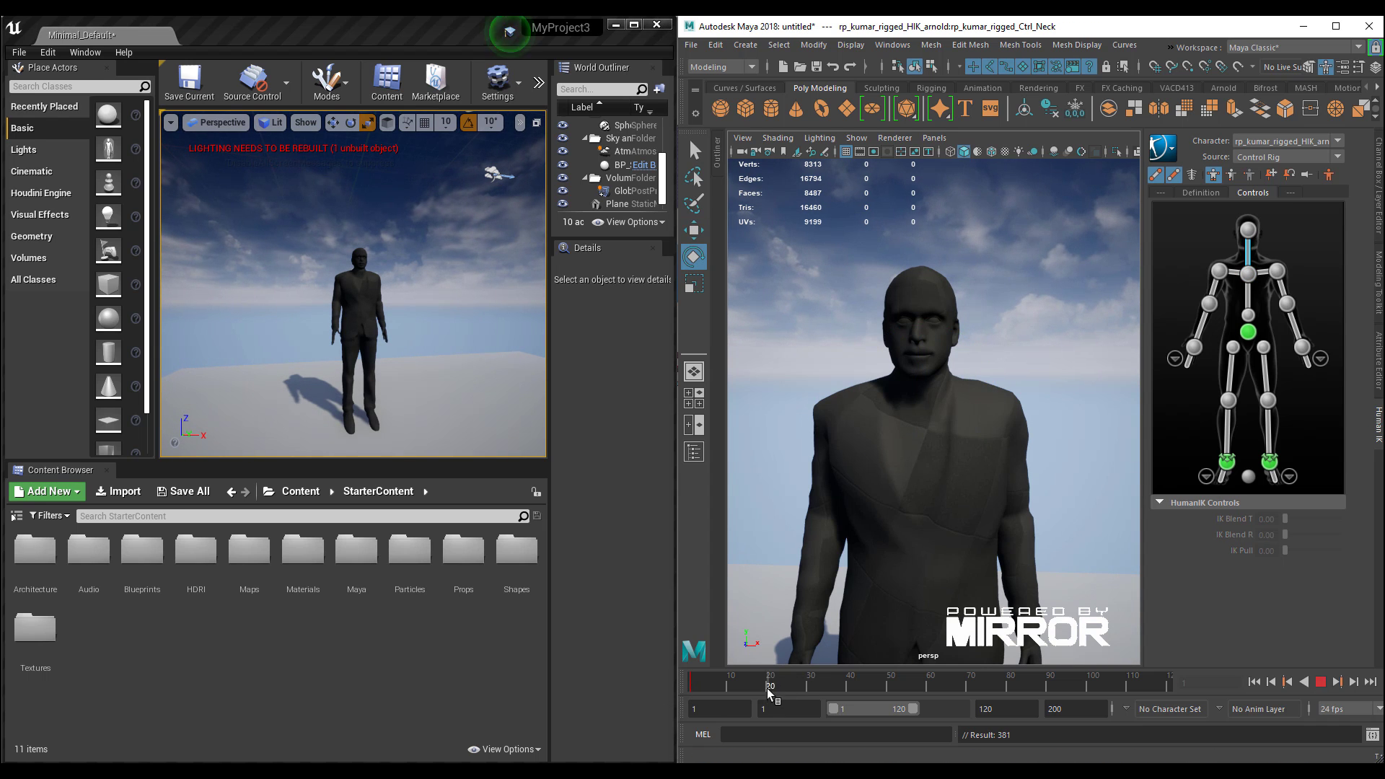
pyautogui.click(759, 688)
pyautogui.moveTo(757, 689); pyautogui.dragTo(727, 691)
pyautogui.moveTo(917, 382); pyautogui.dragTo(921, 421)
# - Set the playback end frame to 20 and play the head-nod animation in Maya
pyautogui.moveTo(1005, 708); pyautogui.dragTo(863, 708)
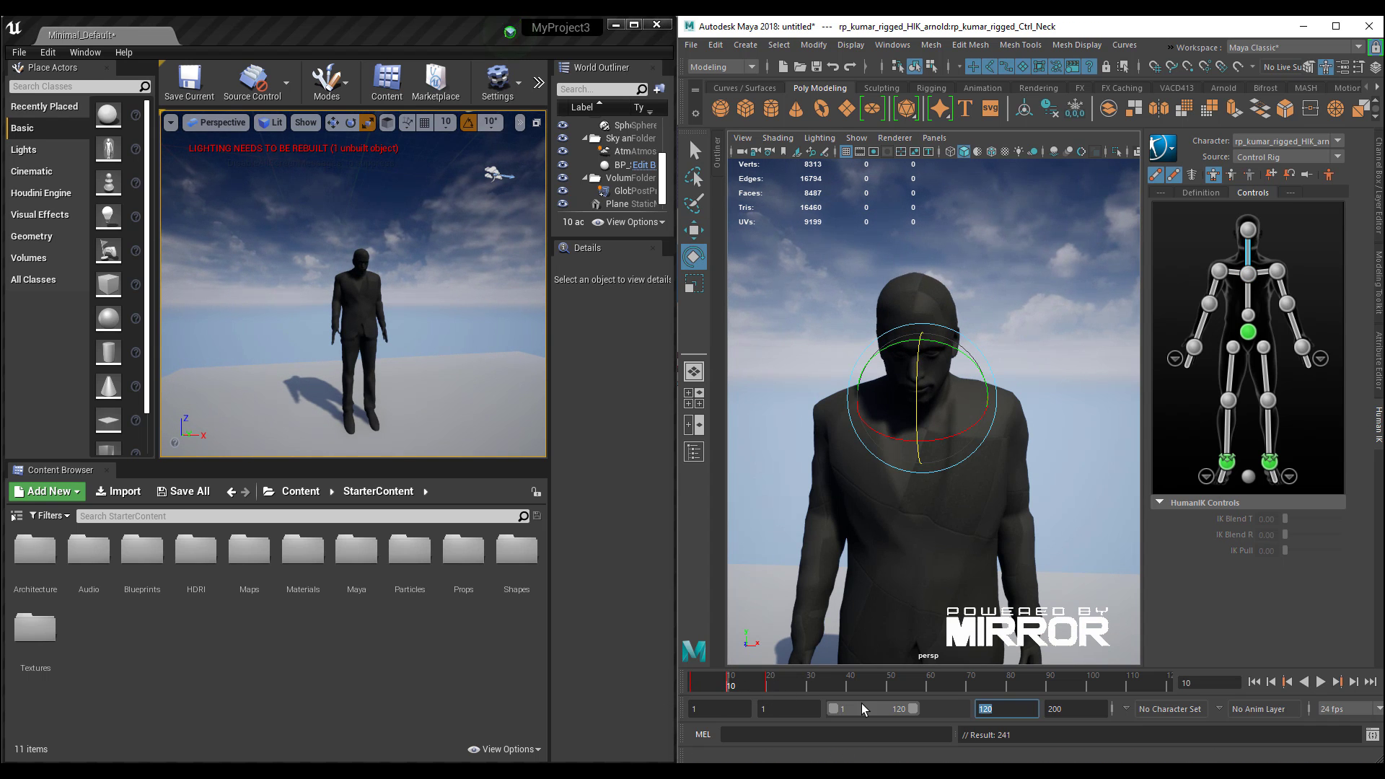
pyautogui.write('20')
pyautogui.press('Return')
pyautogui.click(1320, 681)
# - Switch to Unreal and play the level while the character's animation runs in Maya
pyautogui.moveTo(353, 303); pyautogui.dragTo(389, 317, button='right')
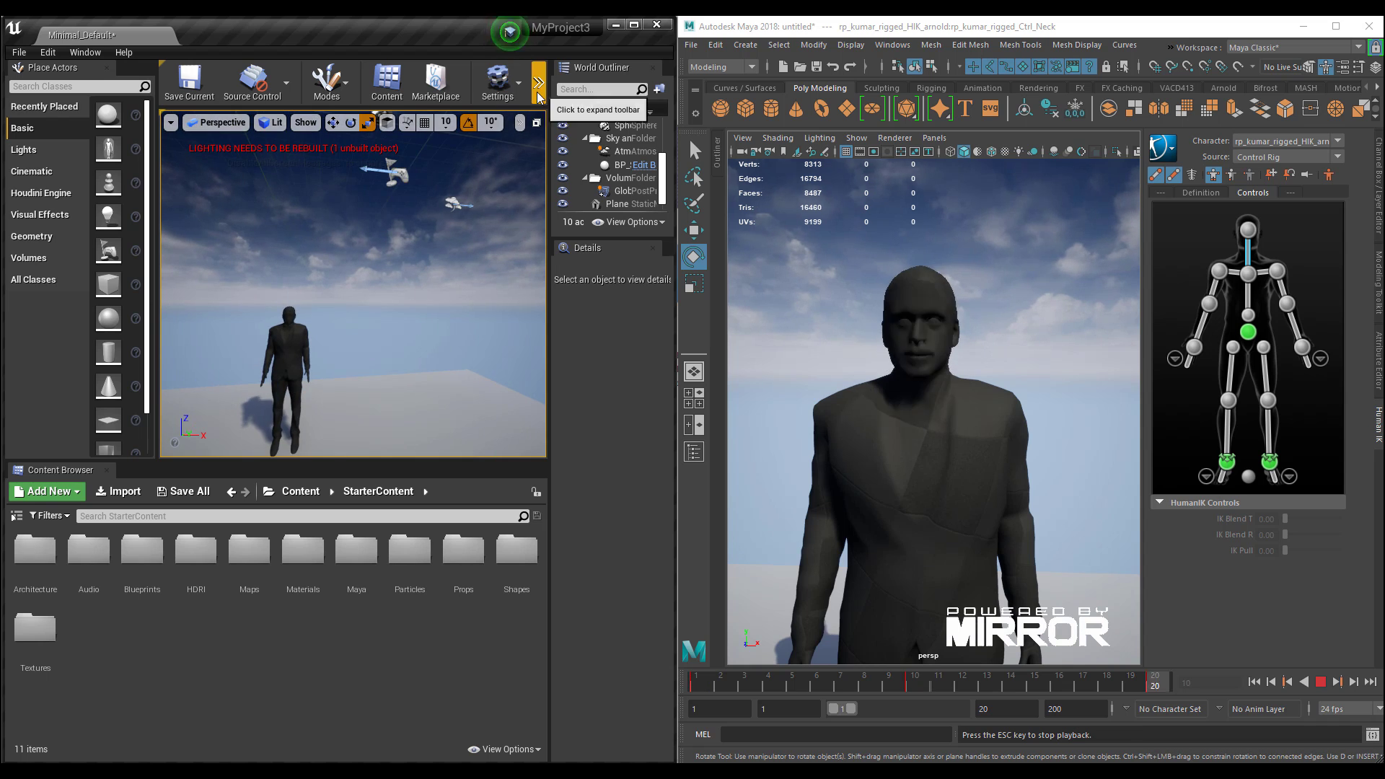
pyautogui.click(538, 82)
pyautogui.click(570, 209)
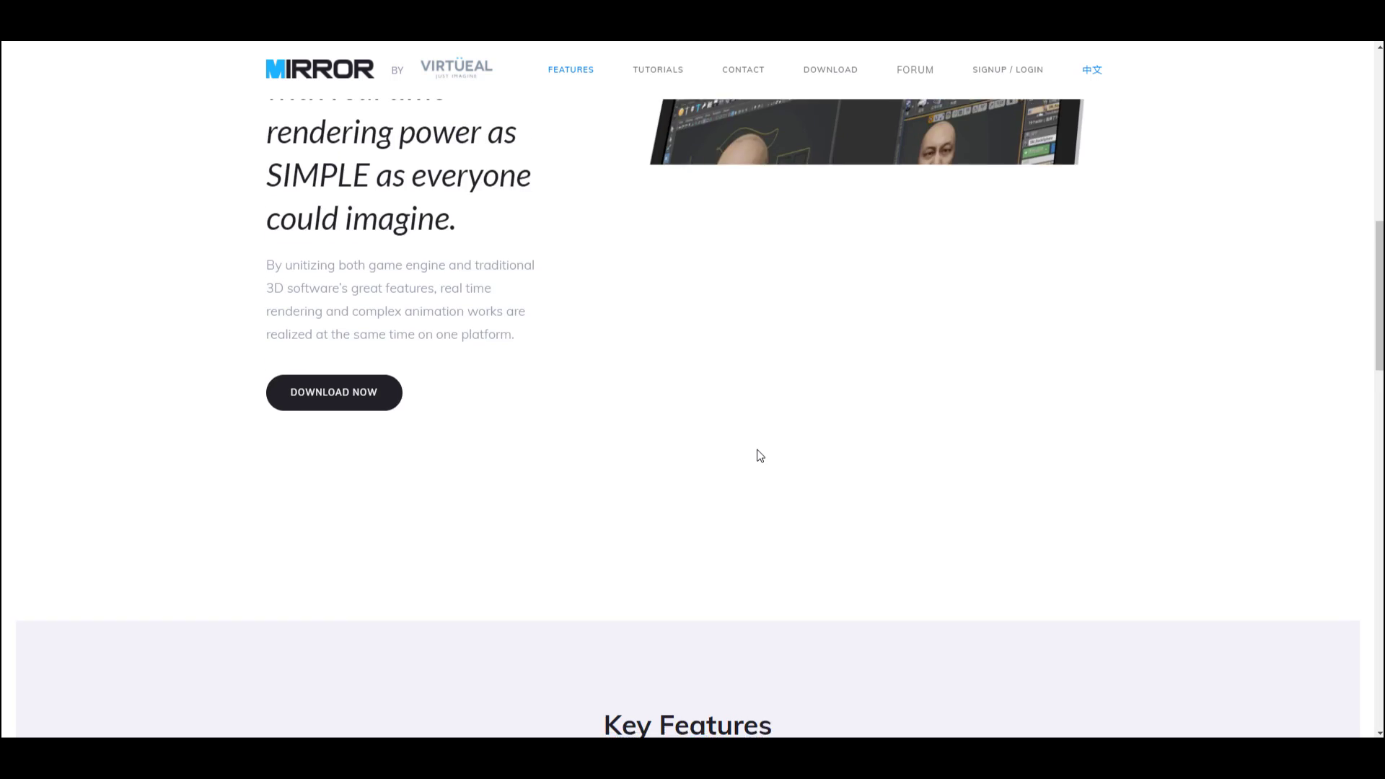
# - Return to the MIRROR website and review the Key Features section
pyautogui.scroll(10, 757, 455)
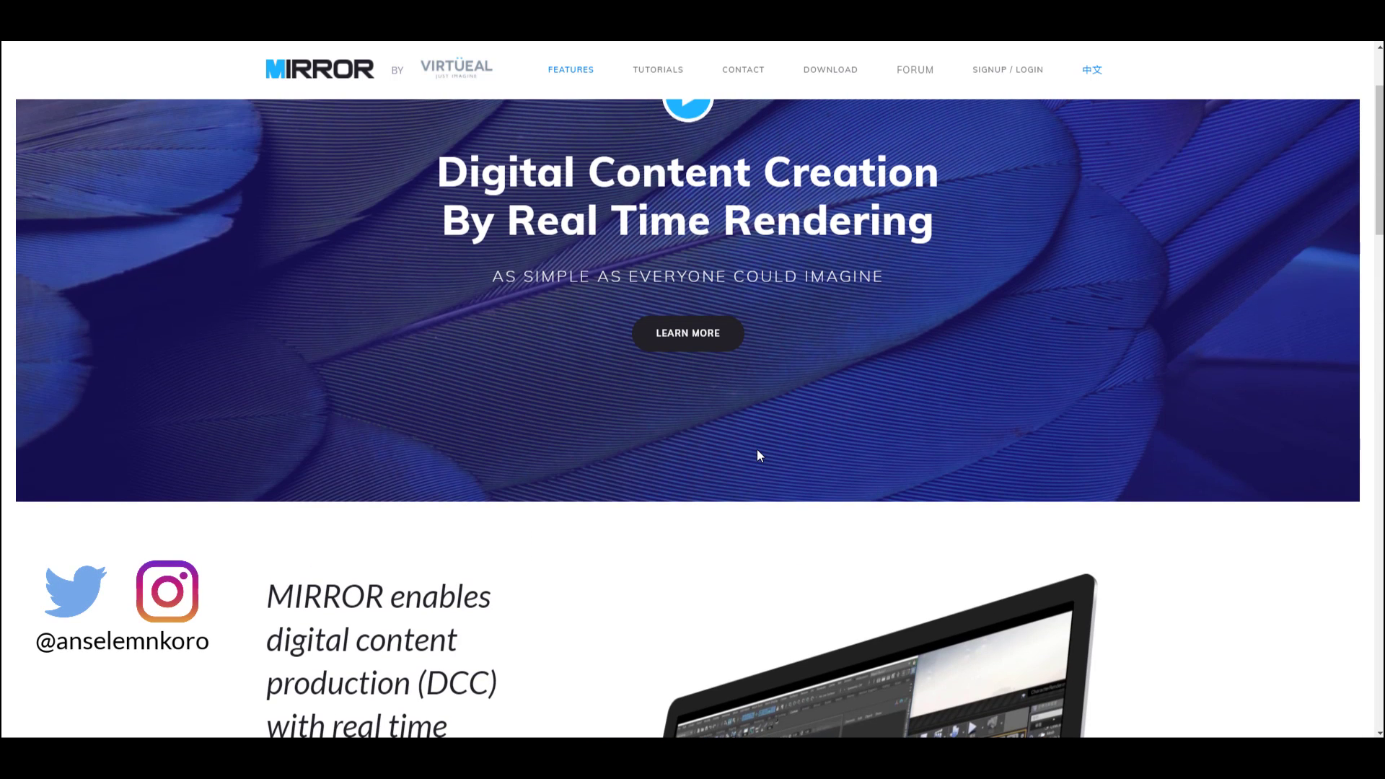
pyautogui.scroll(-12, 759, 455)
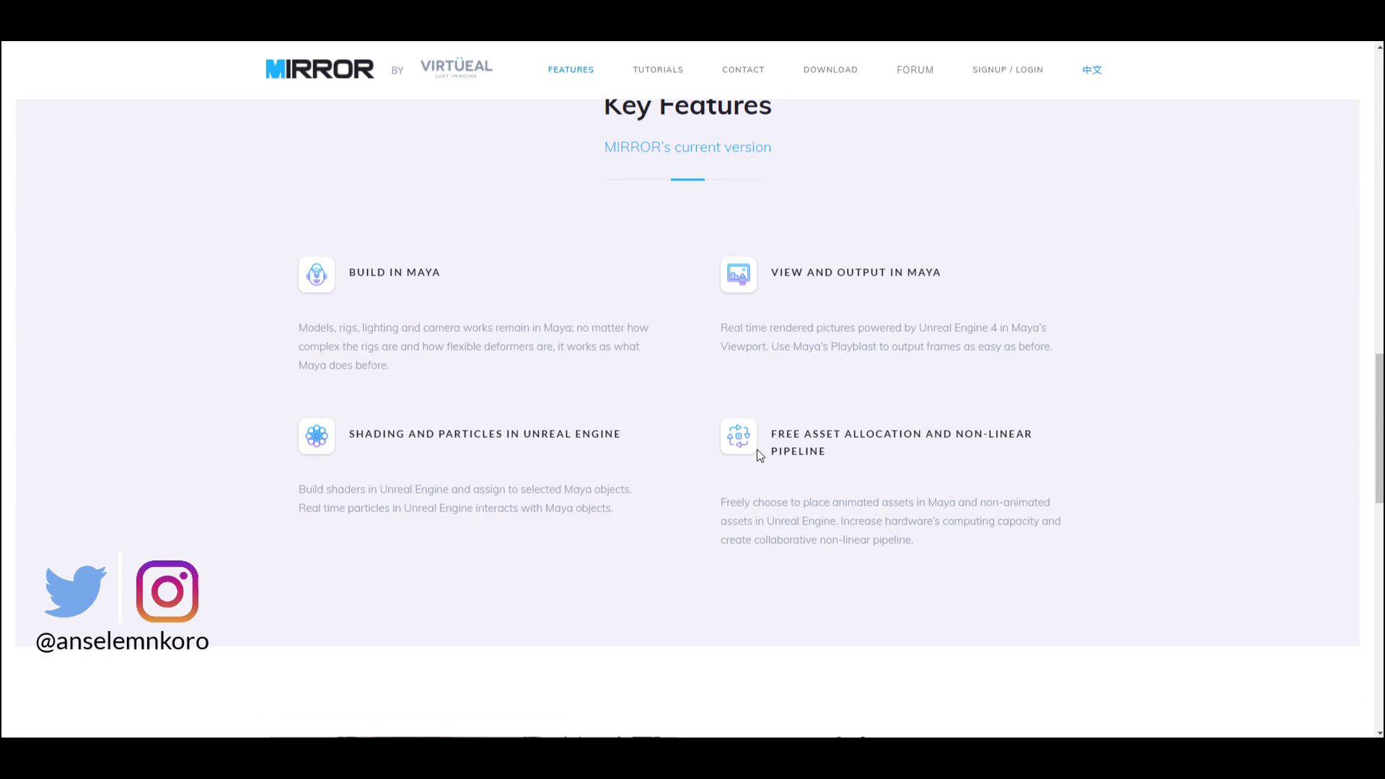
pyautogui.scroll(2, 759, 455)
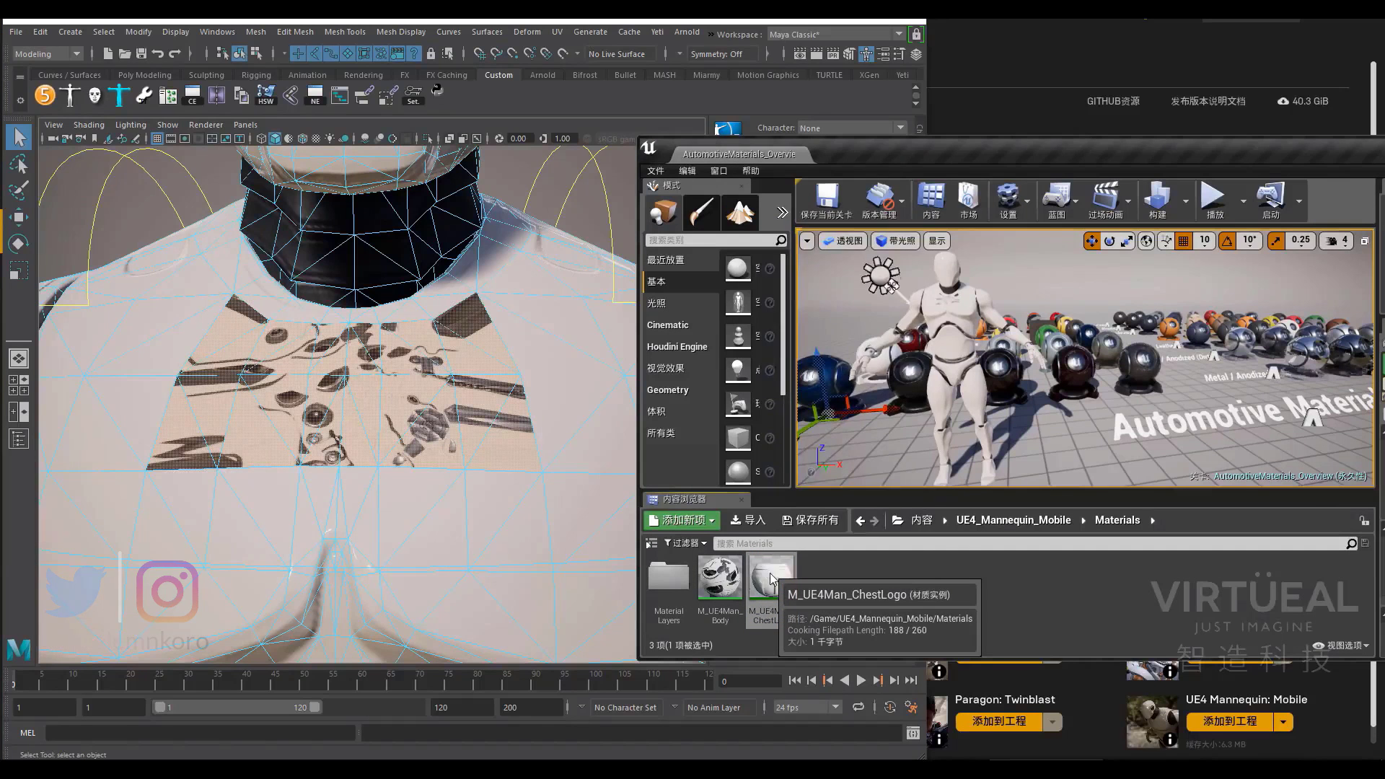
# - Assign the M_UE4Man_ChestLogo material from Unreal to the selected chest faces of the mannequin in Maya
pyautogui.rightClick(770, 580)
pyautogui.click(880, 258)
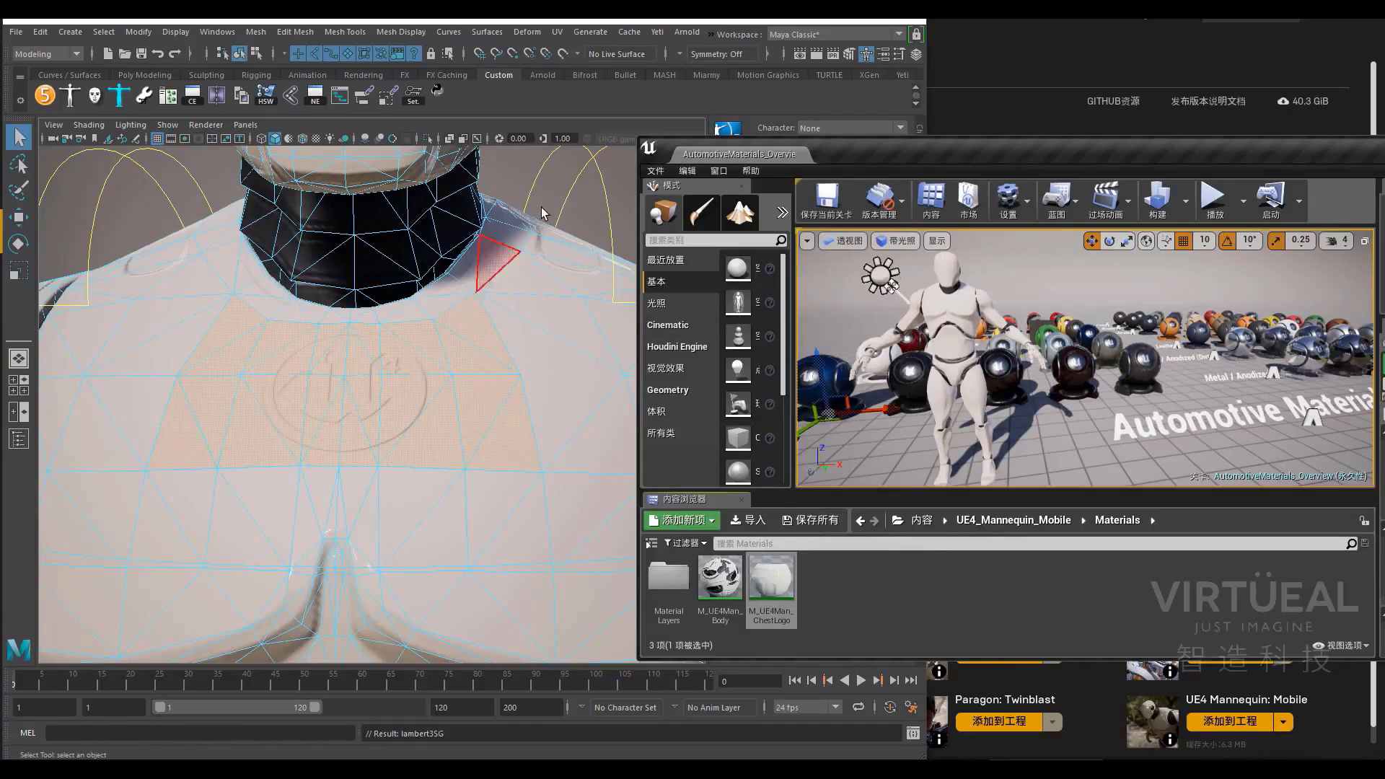
pyautogui.click(519, 238)
pyautogui.rightClick(519, 236)
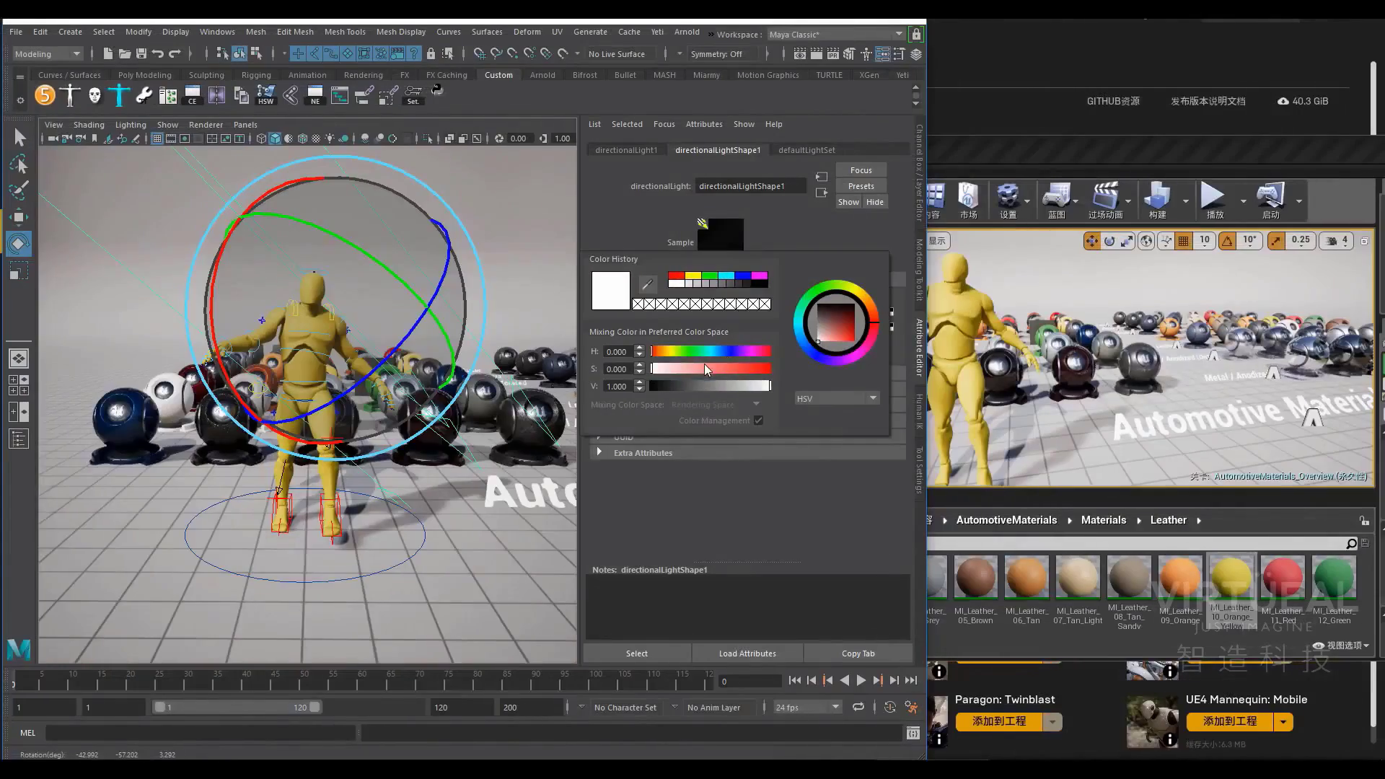
# - Tint the directional light purple, rotate it around the yellow mannequin, and adjust its intensity
pyautogui.moveTo(708, 367); pyautogui.dragTo(740, 353)
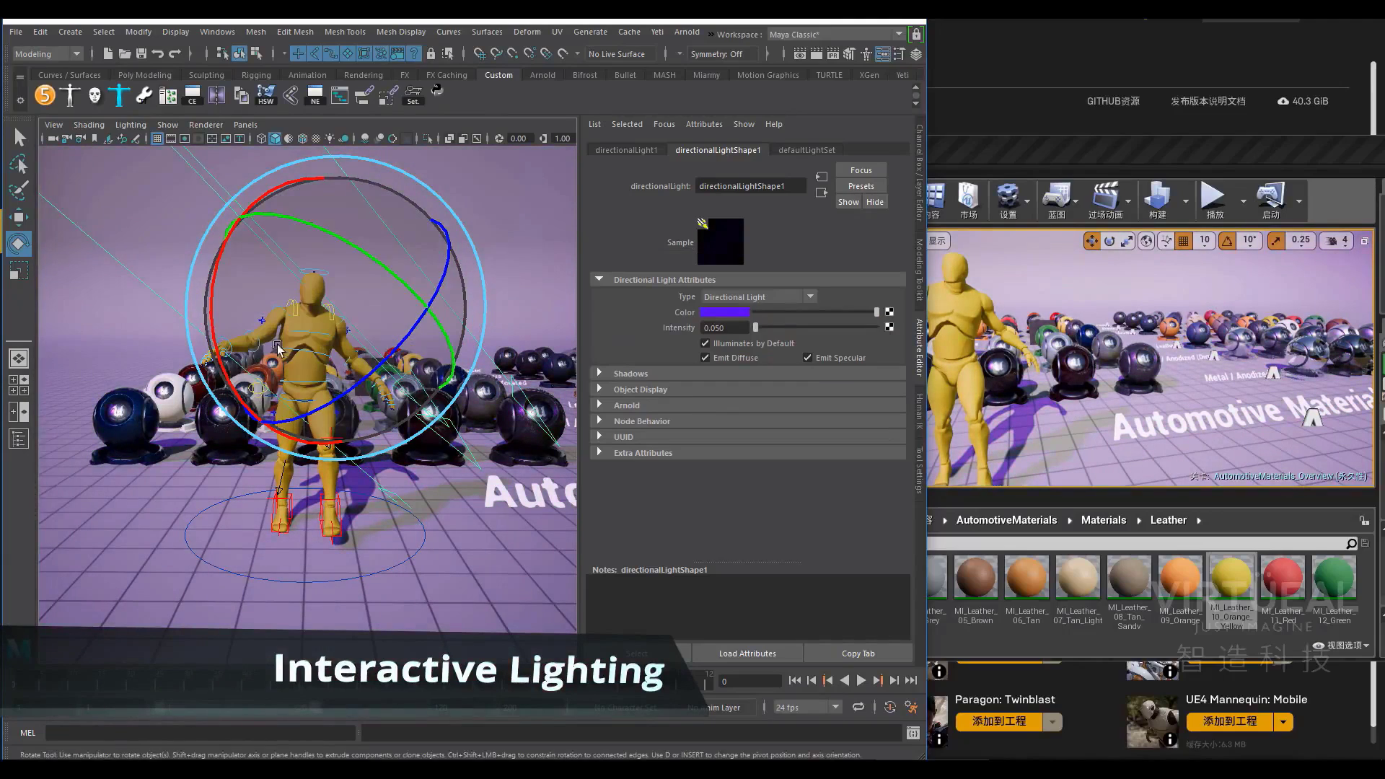
pyautogui.moveTo(276, 344); pyautogui.dragTo(402, 322)
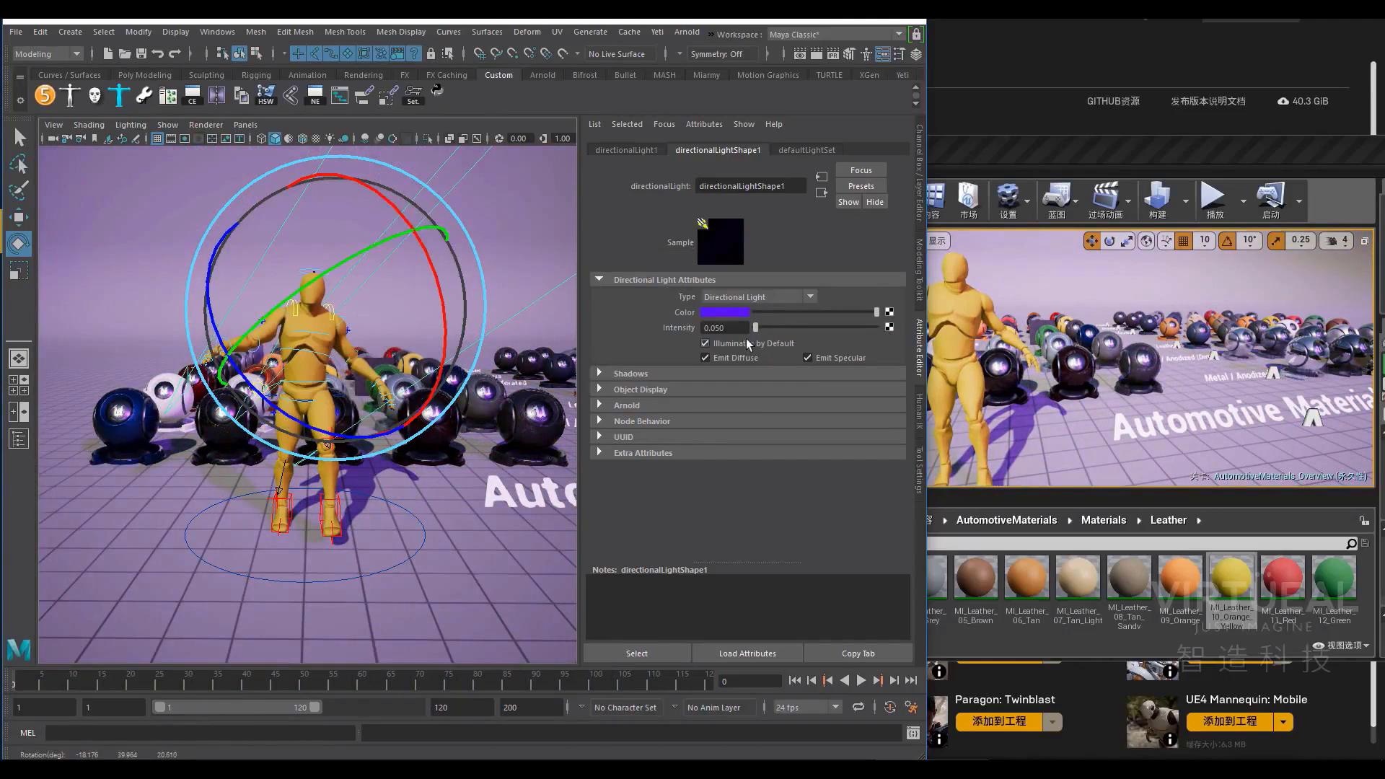
pyautogui.moveTo(760, 332); pyautogui.dragTo(758, 332)
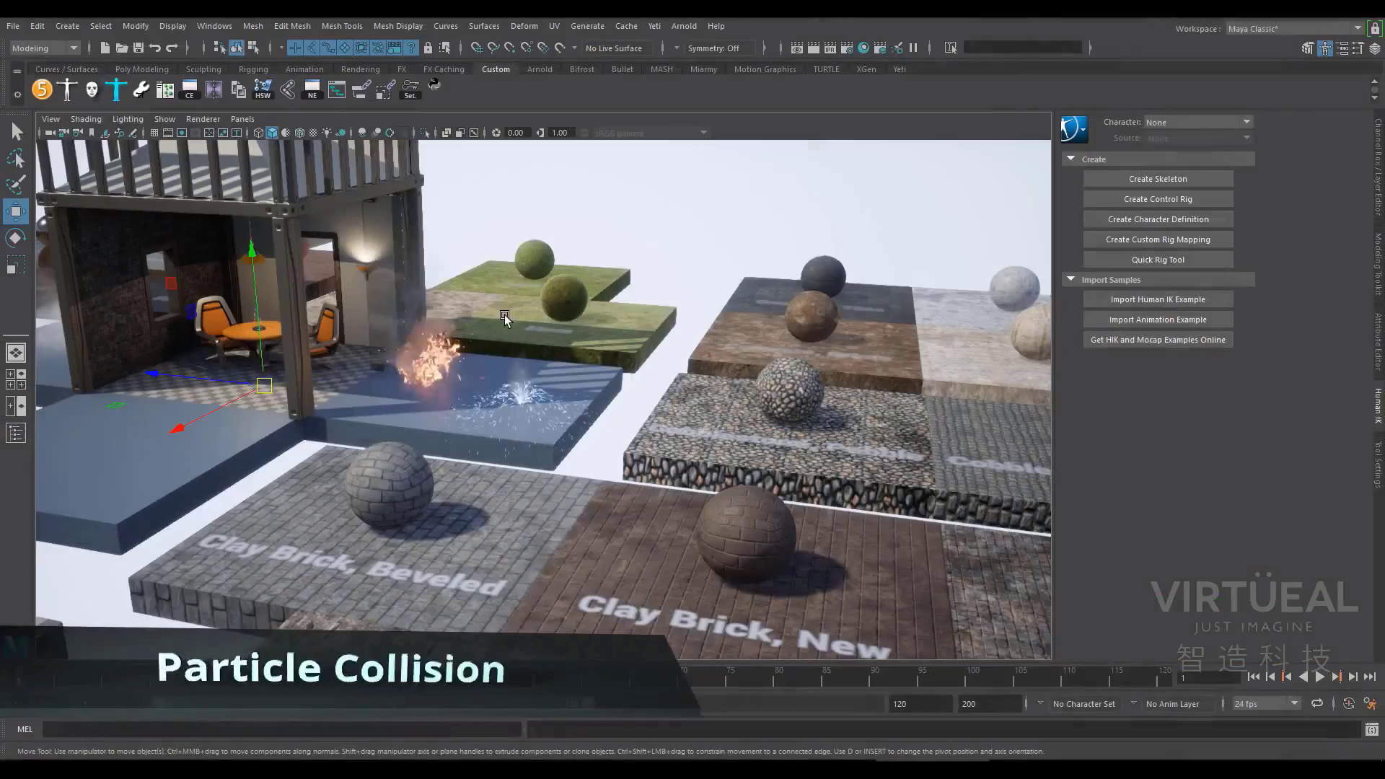
pyautogui.rightClick(620, 326)
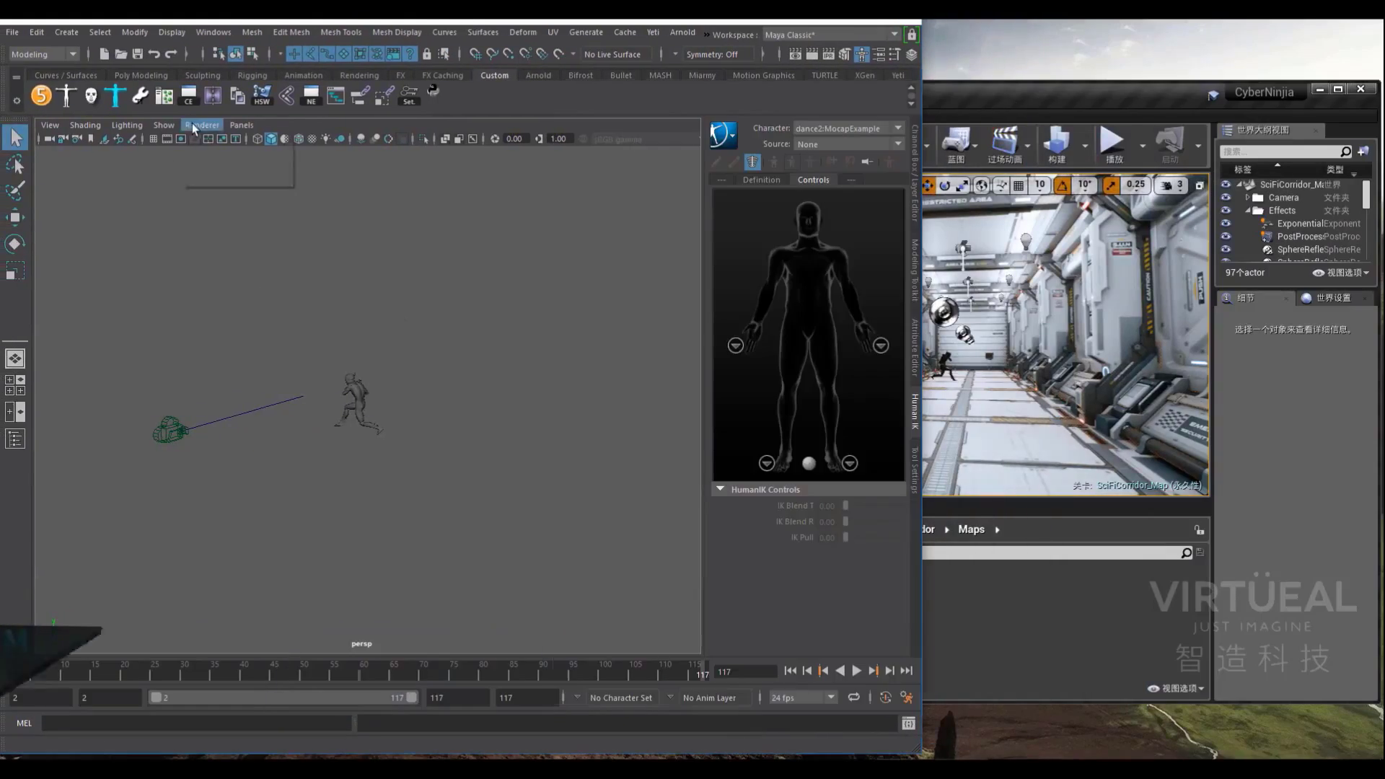
# - Switch Maya's viewport to real-time Unreal rendering and play the running character's animation in the sci-fi corridor
pyautogui.click(216, 176)
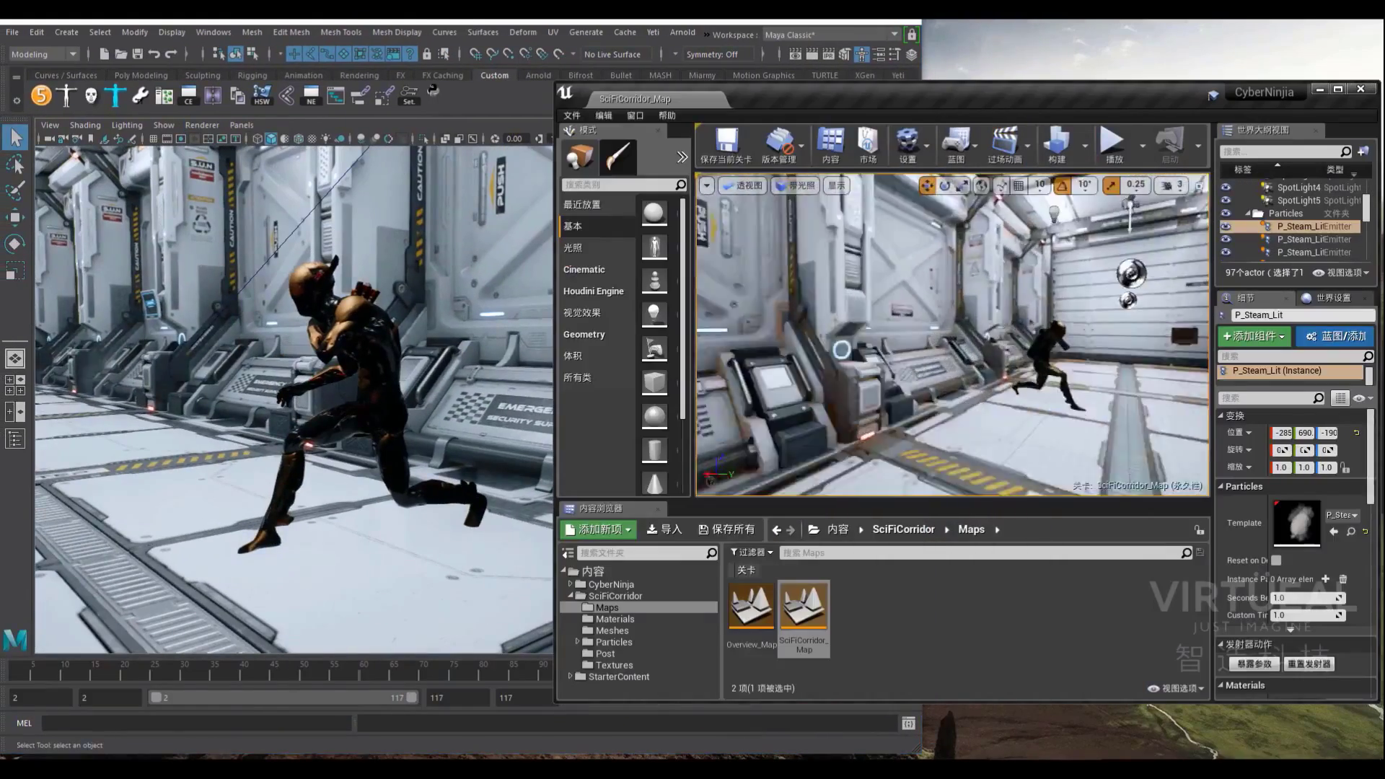
pyautogui.moveTo(952, 334); pyautogui.dragTo(1053, 324, button='right')
pyautogui.click(359, 672)
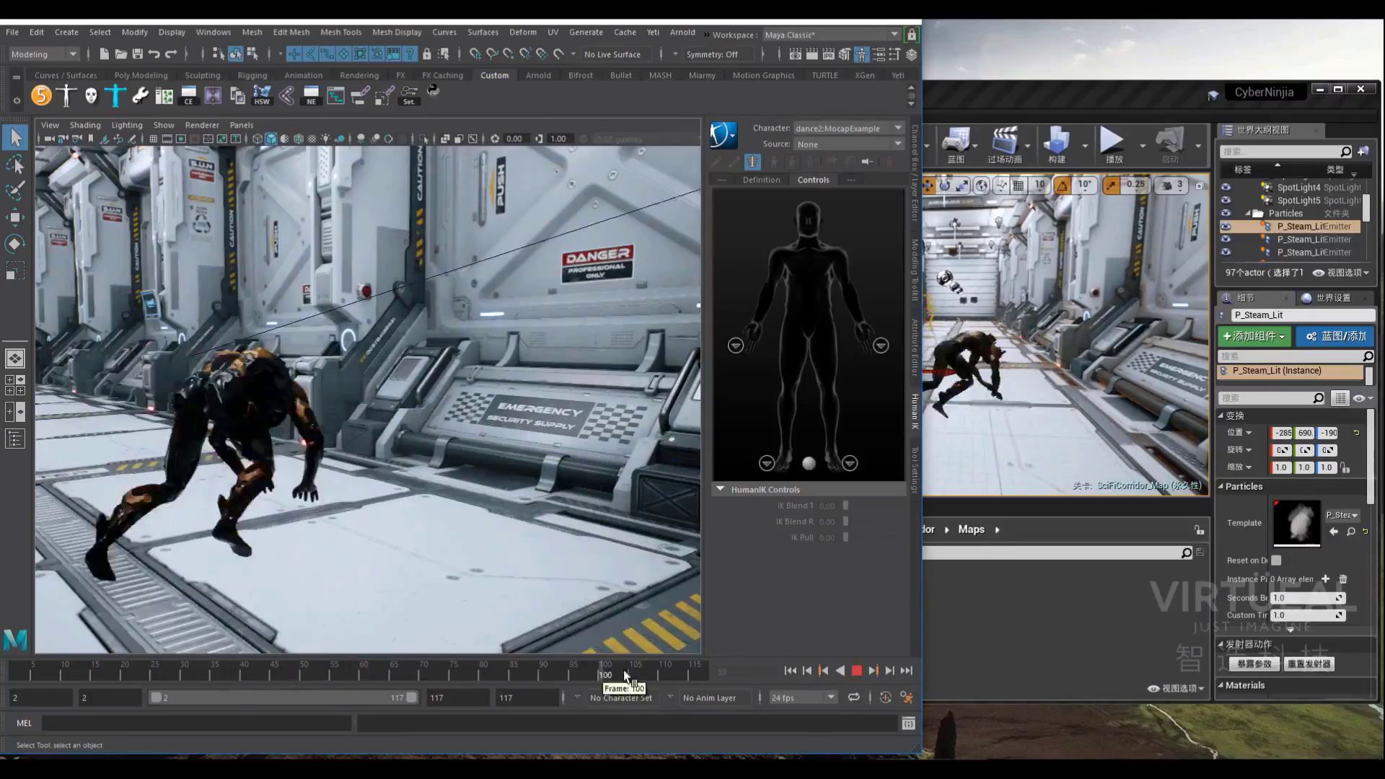